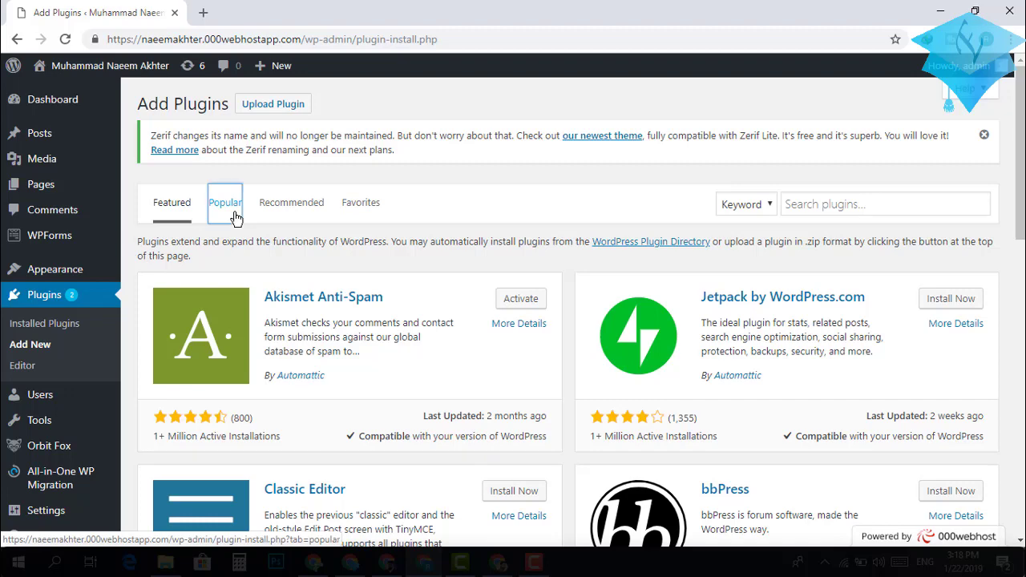
Install the Yoast SEO plugin from the Popular plugins list.
left_click(236, 218)
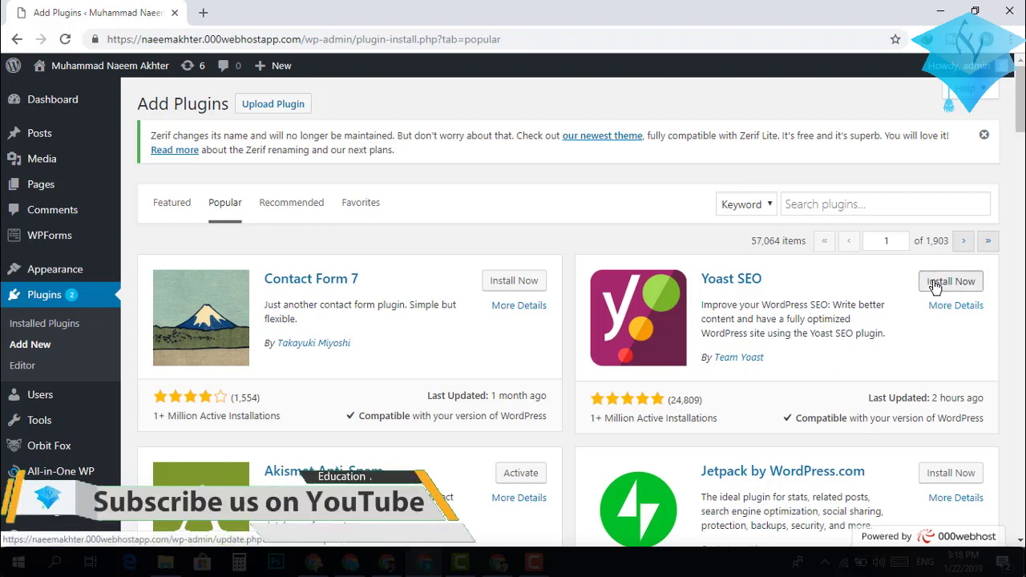
left_click(935, 285)
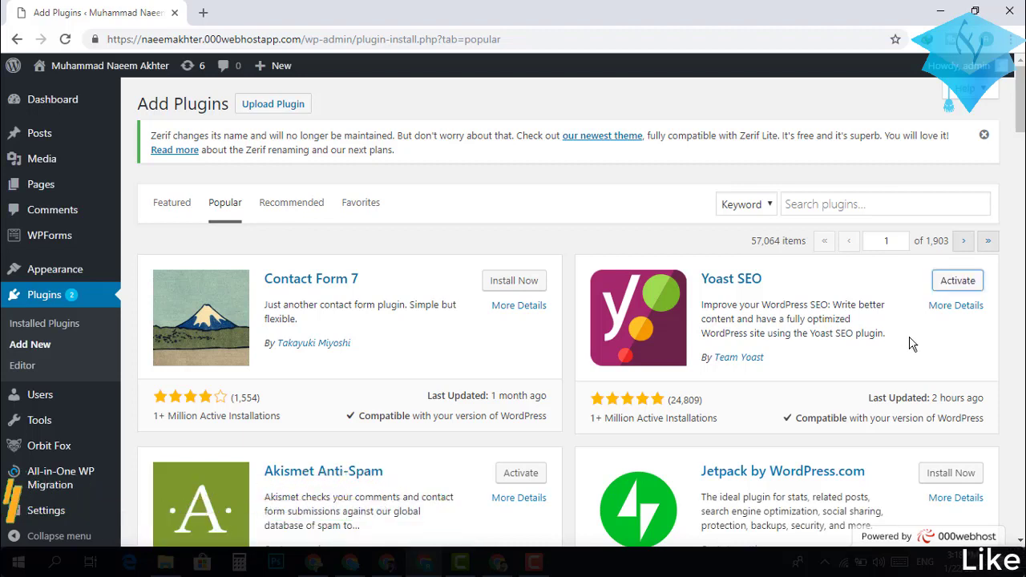
Activate Yoast SEO and bring up the new SEO menu in the admin sidebar.
left_click(957, 281)
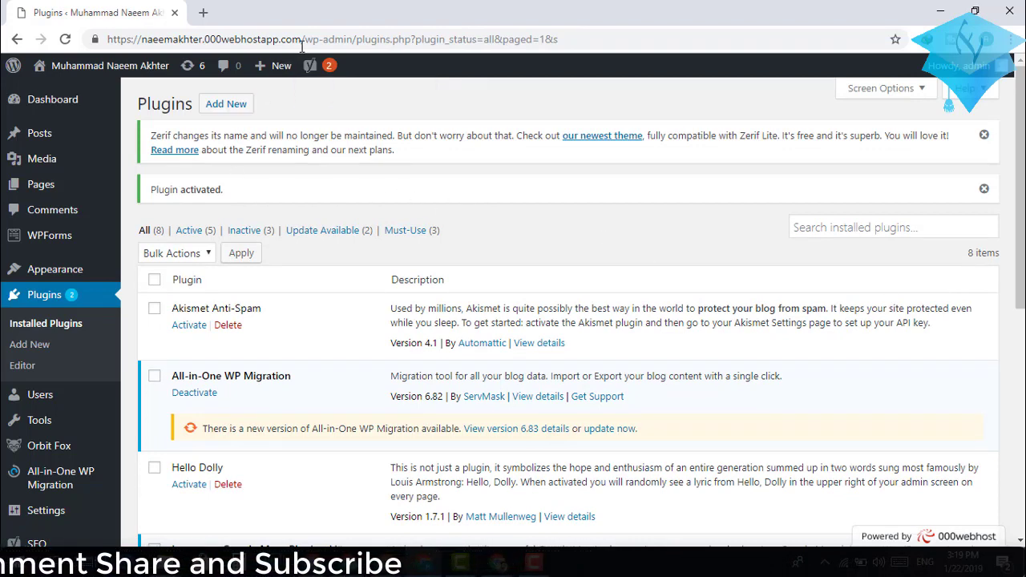
mouse_move(311, 68)
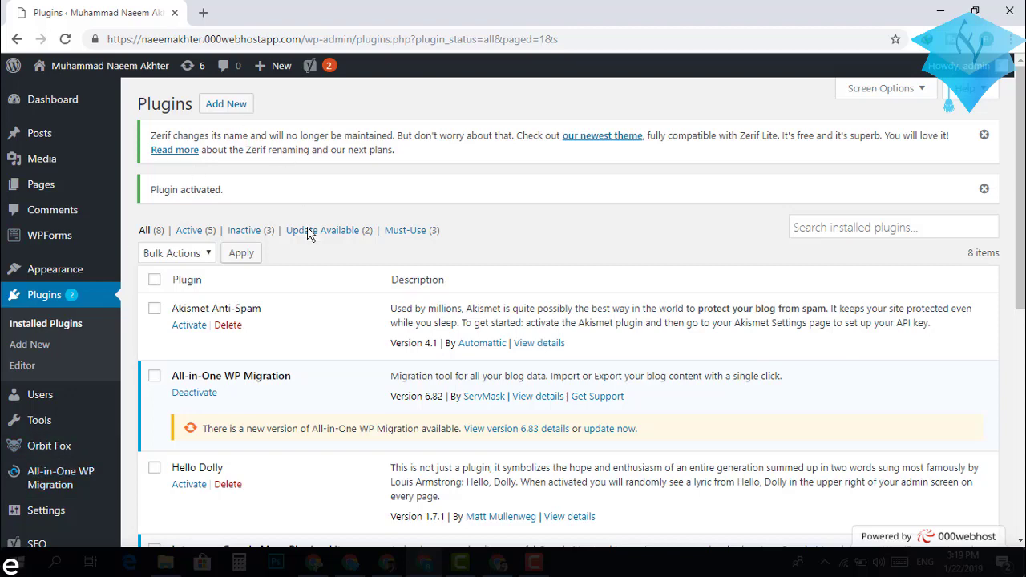
scroll(202, 369, "down", 2)
scroll(202, 369, "up", 2)
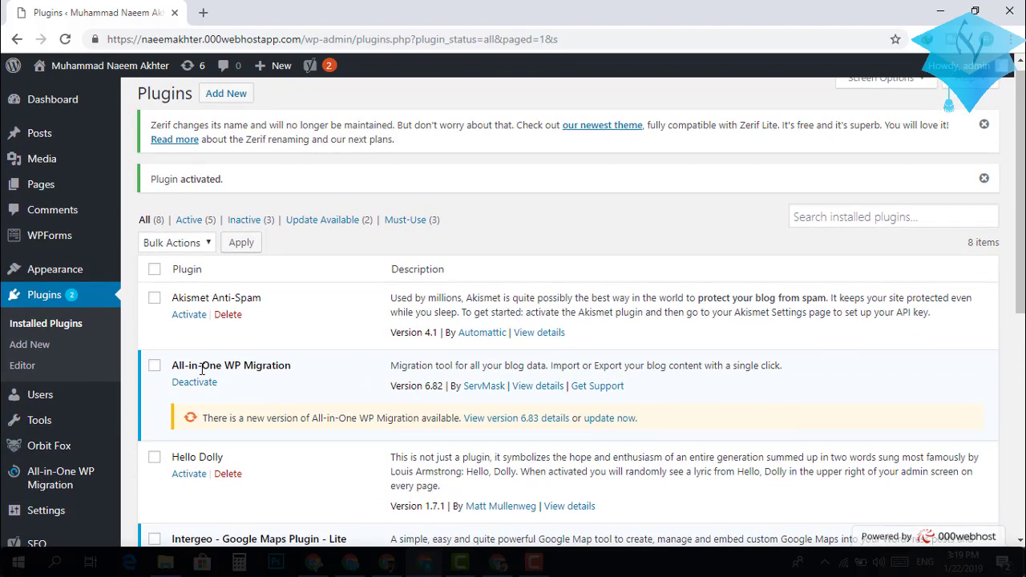
scroll(202, 369, "down", 1)
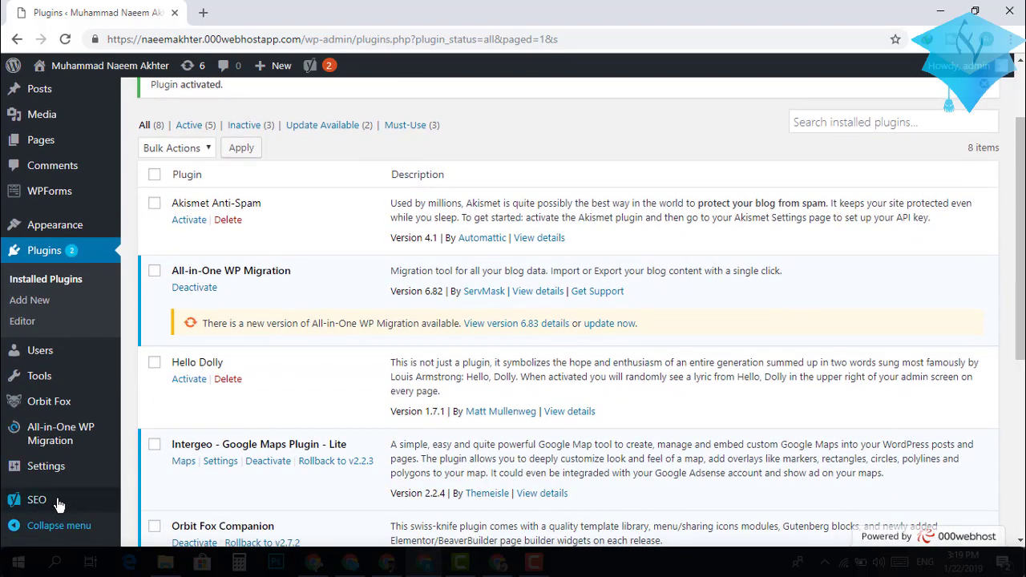
scroll(216, 503, "down", 2)
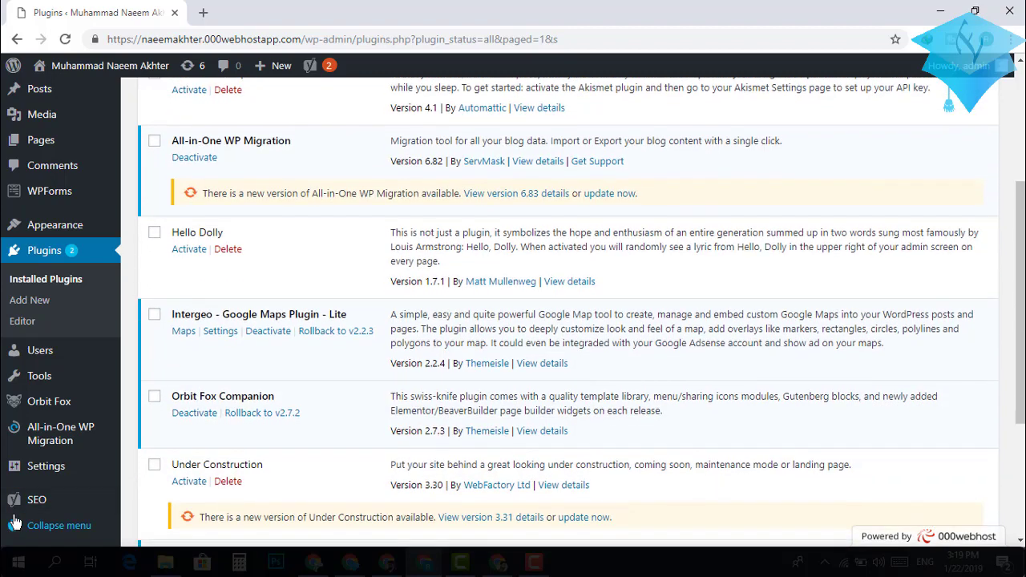
mouse_move(38, 508)
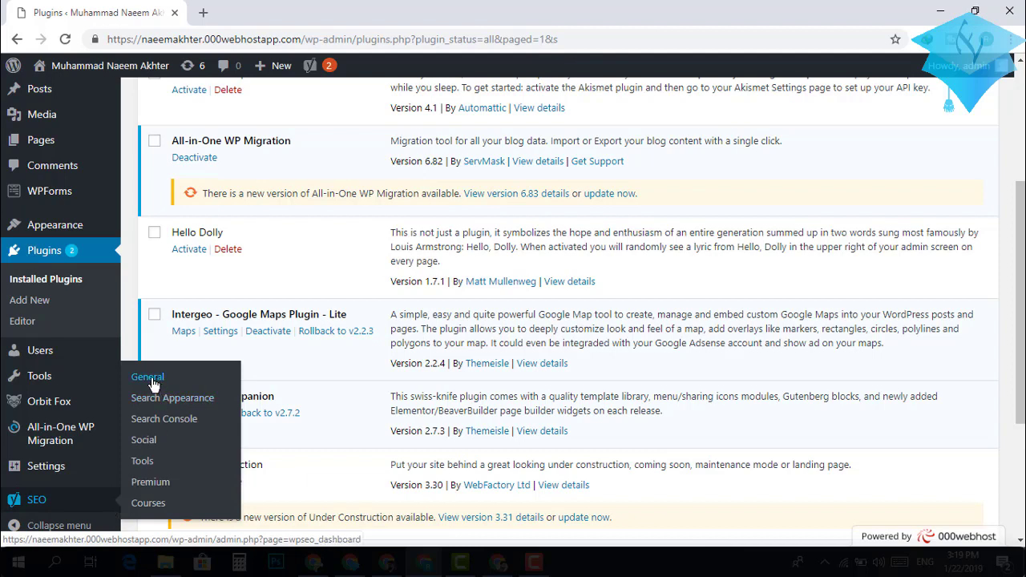
Go to SEO > General, close the Yoast SEO Premium upgrade box, and review the dashboard.
left_click(153, 385)
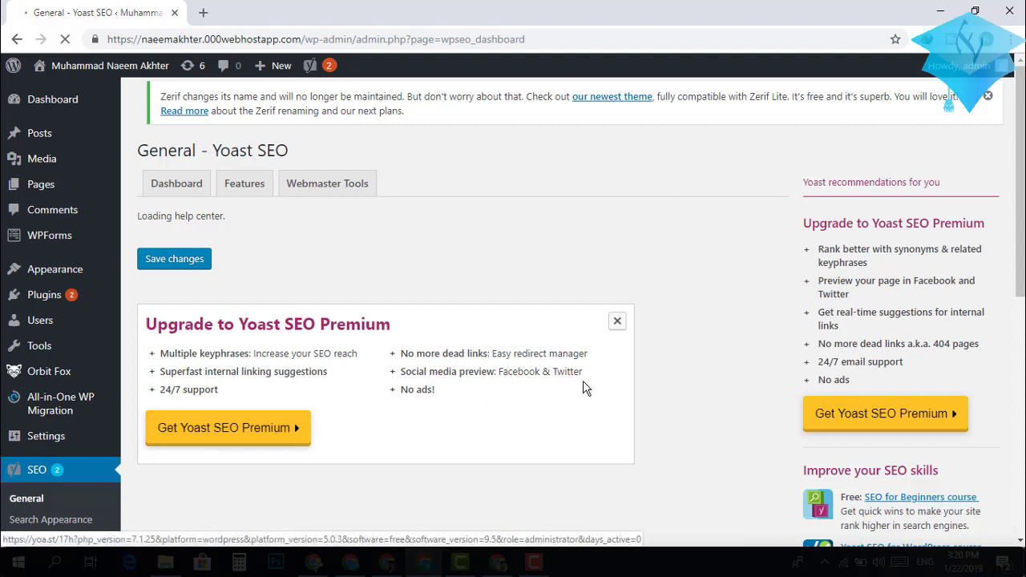
left_click(619, 321)
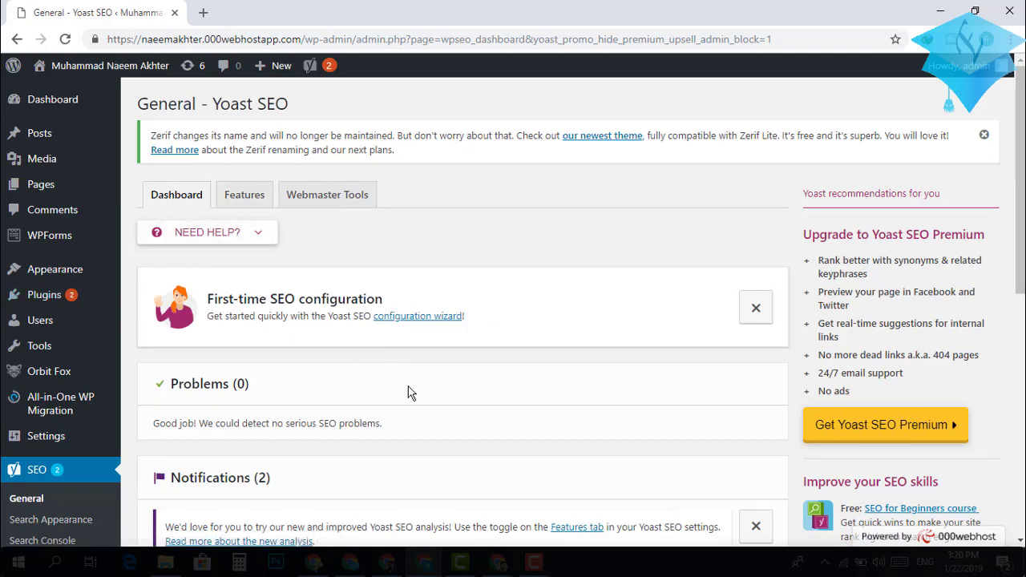
scroll(408, 393, "down", 1)
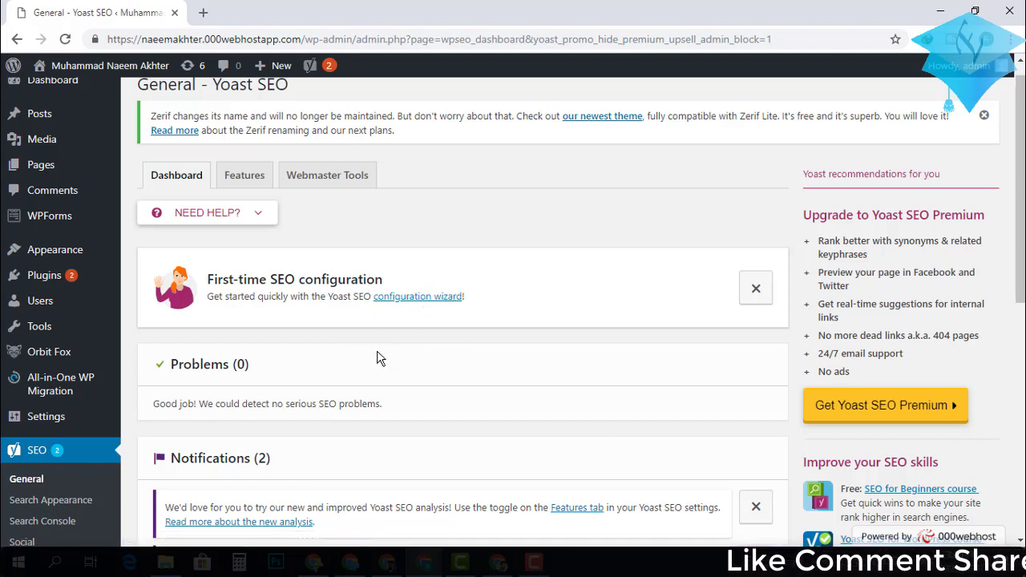
scroll(380, 358, "down", 2)
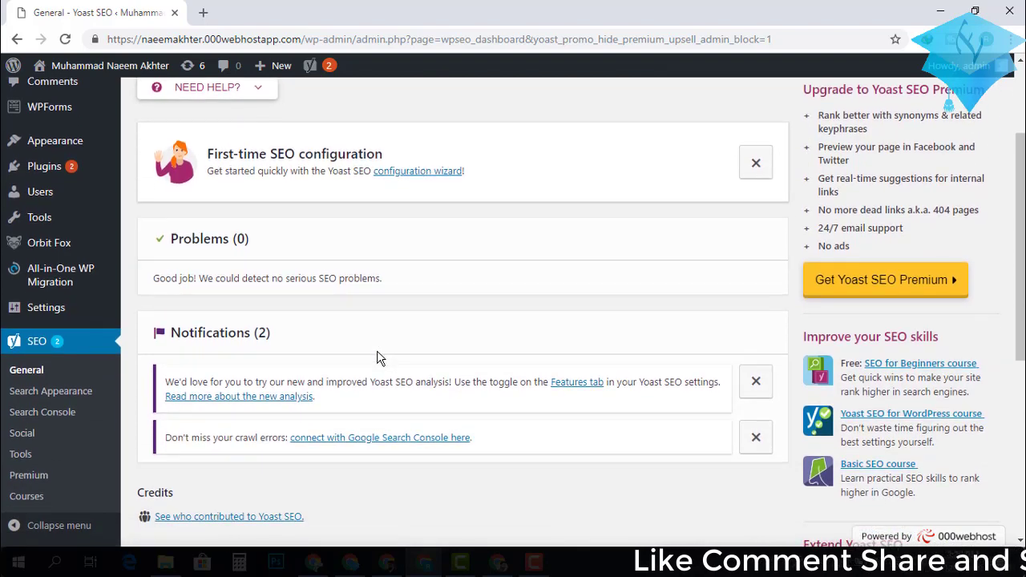
scroll(380, 359, "up", 1)
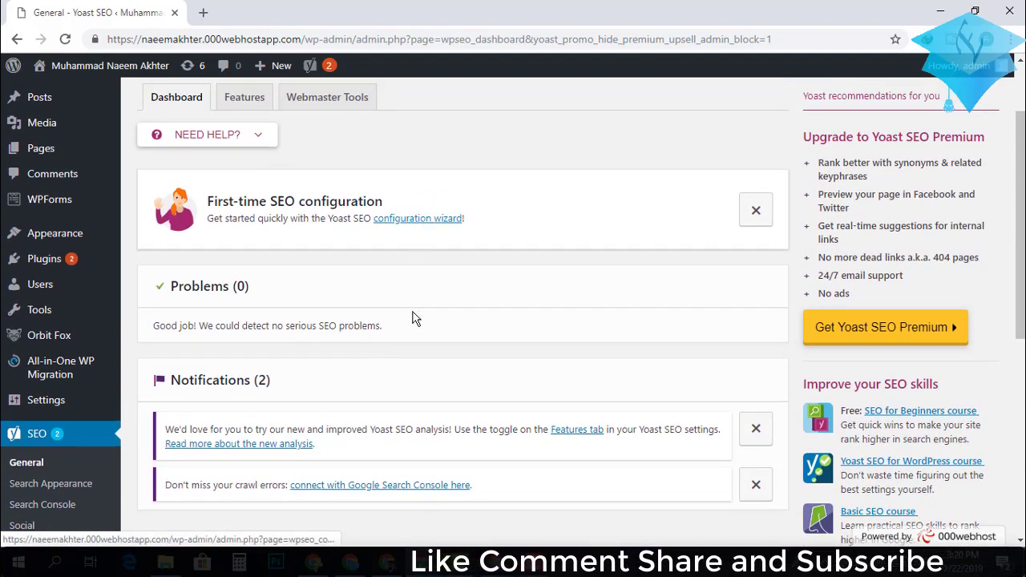
scroll(413, 326, "down", 1)
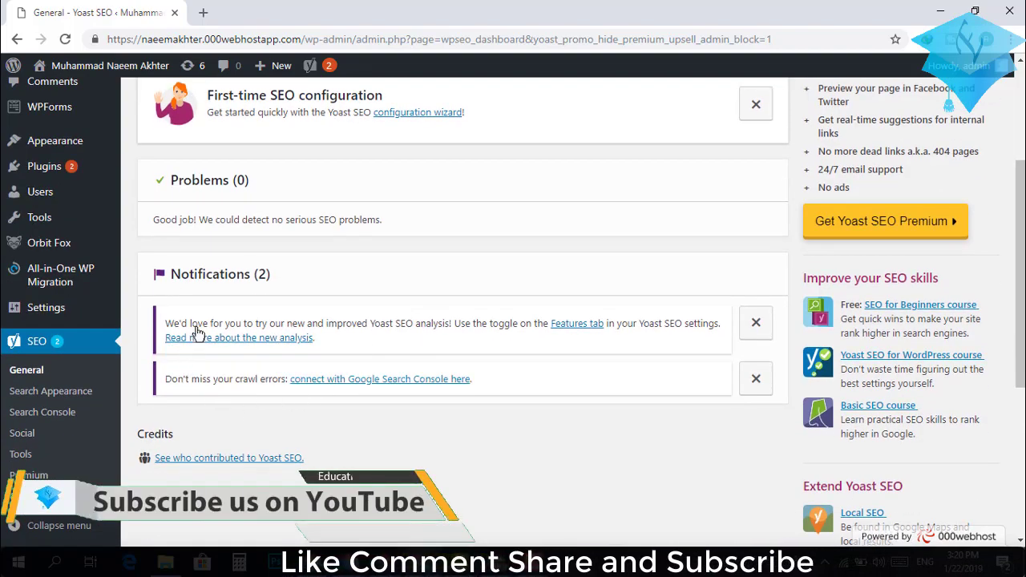
scroll(429, 418, "up", 1)
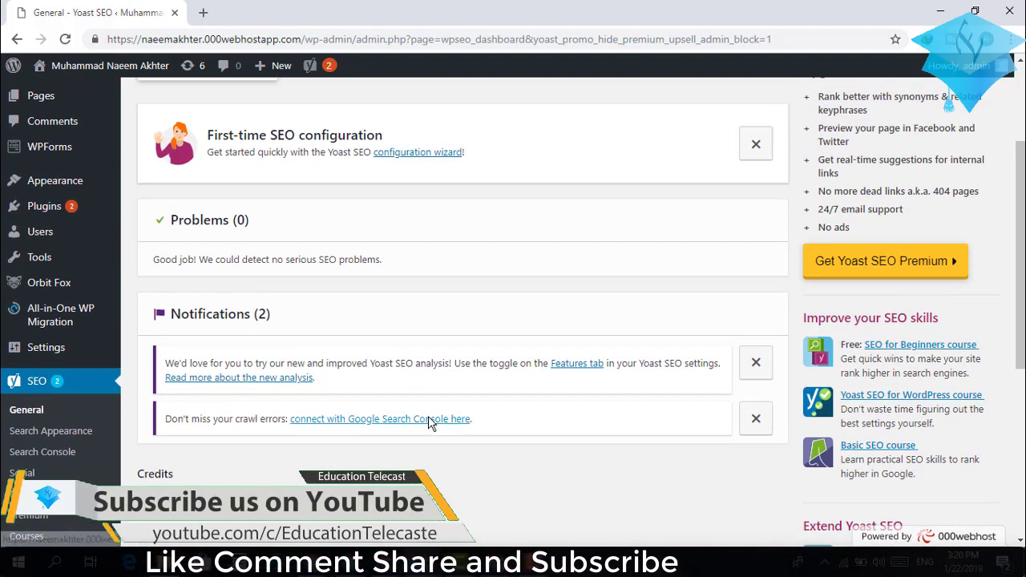
scroll(429, 428, "up", 1)
scroll(427, 425, "down", 4)
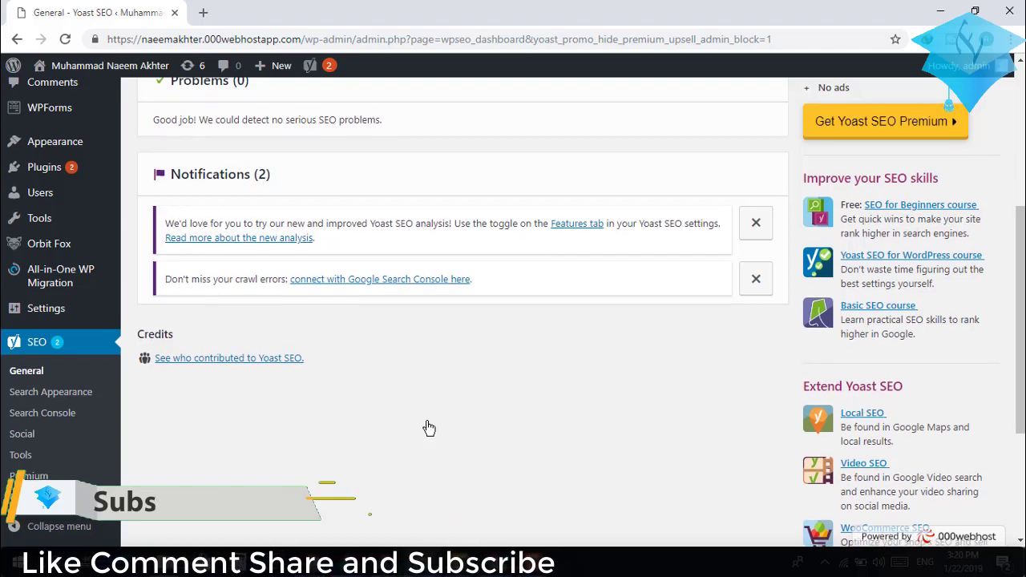
scroll(428, 426, "up", 5)
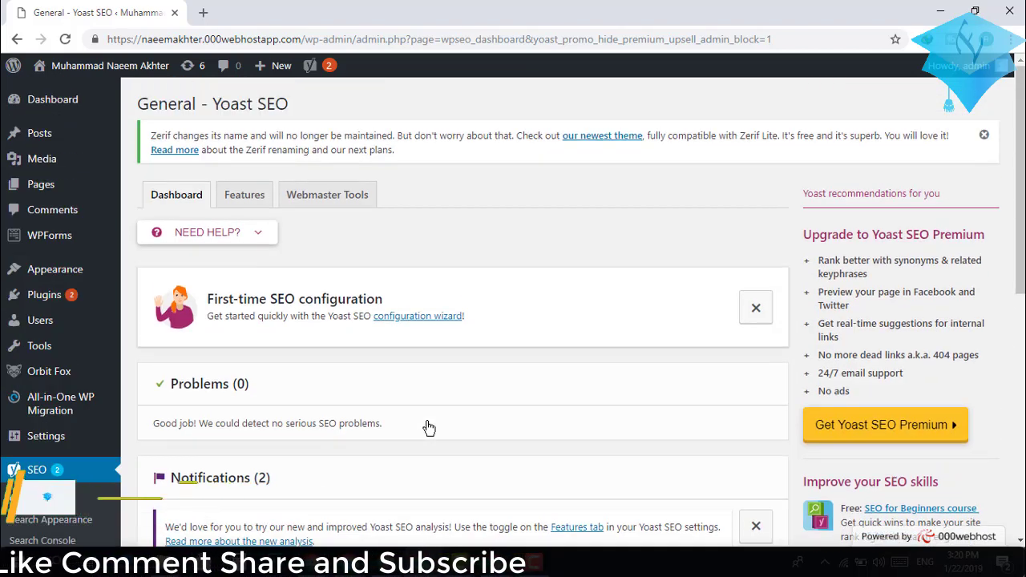
Open the configuration wizard from the dashboard link and start with CONFIGURE YOAST SEO.
left_click(431, 319)
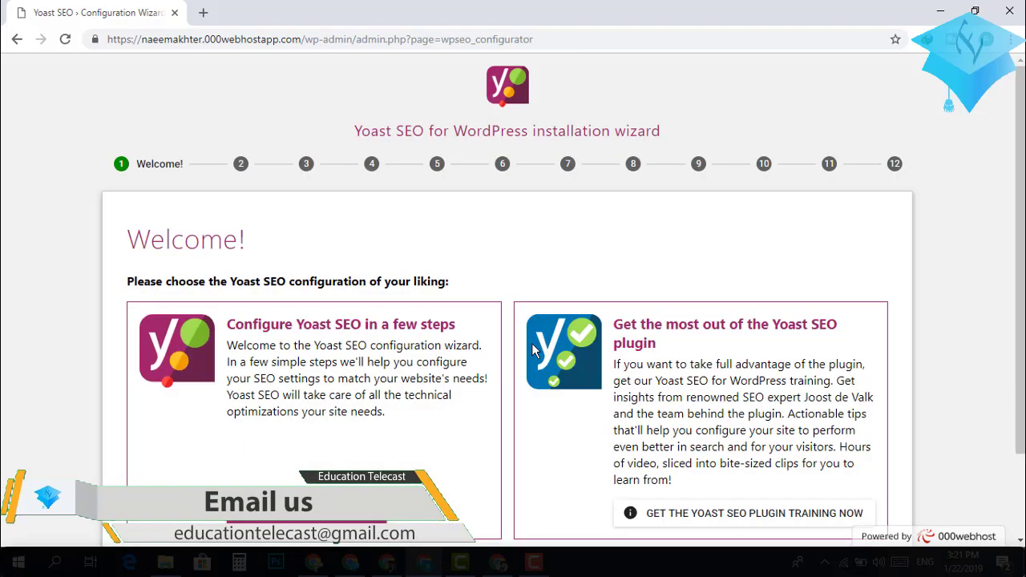
scroll(538, 259, "down", 1)
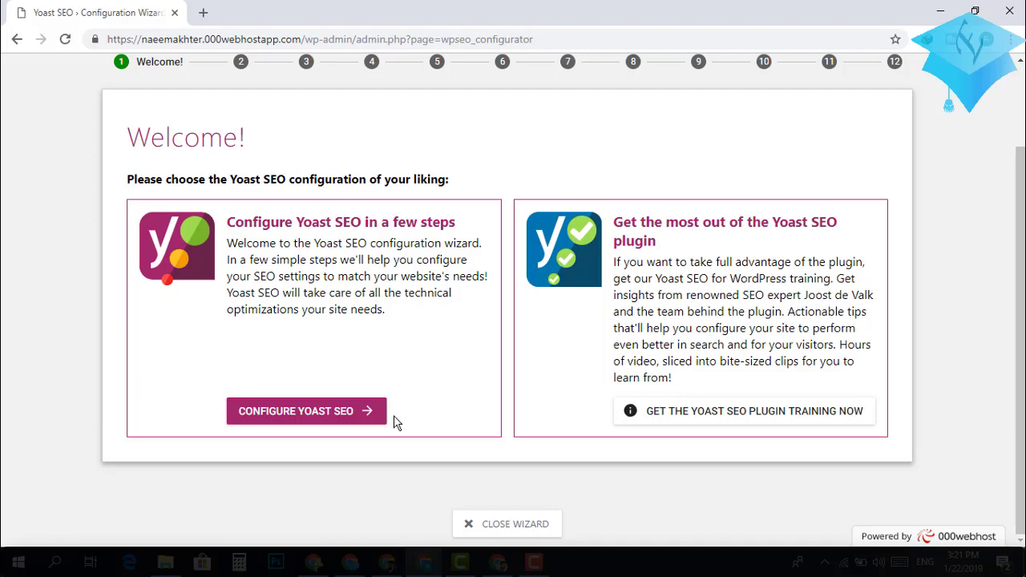
left_click(277, 412)
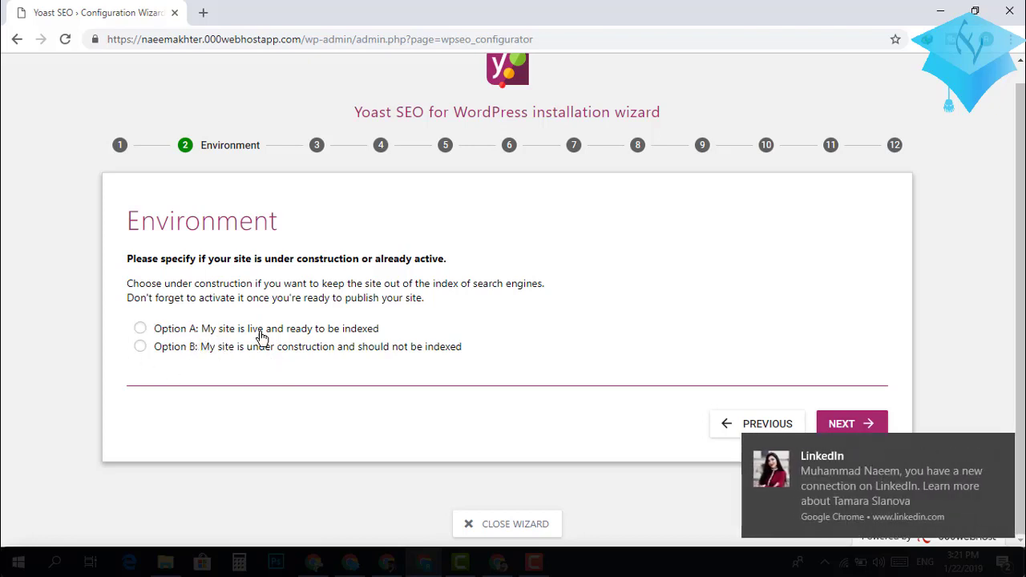
Set the environment to Option A, 'My site is live and ready to be indexed', and continue.
left_click(1002, 449)
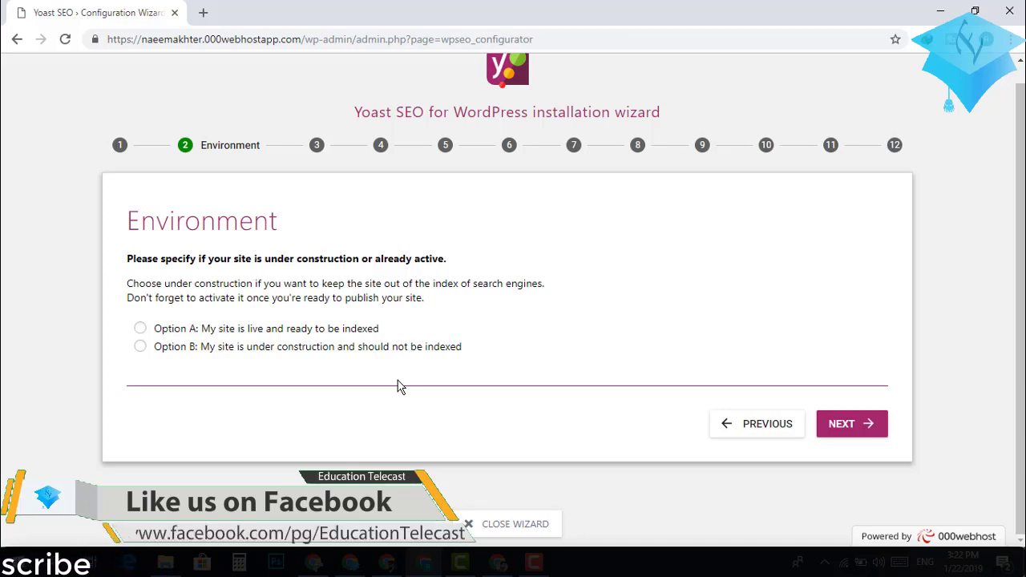
left_click(141, 330)
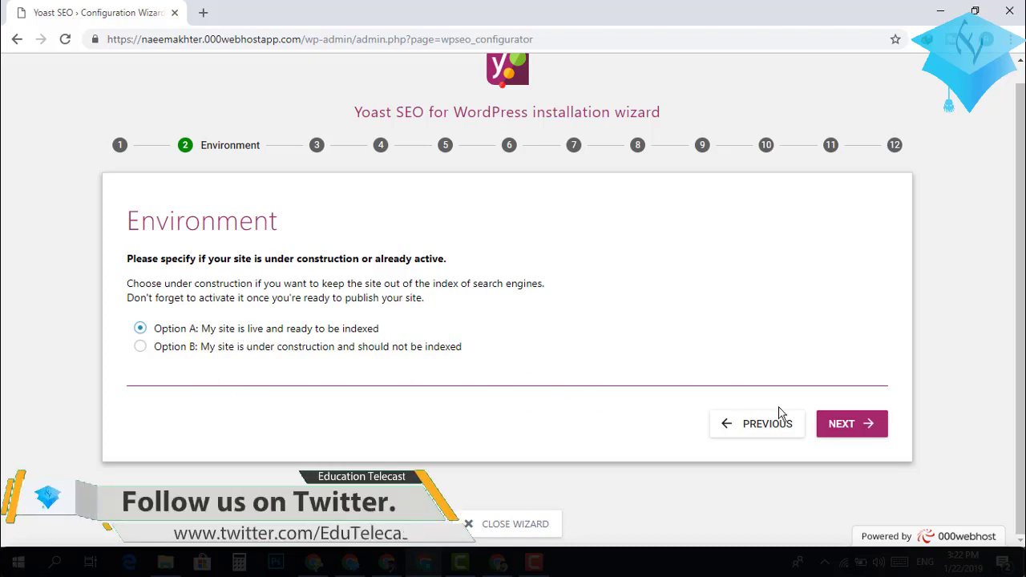
left_click(857, 435)
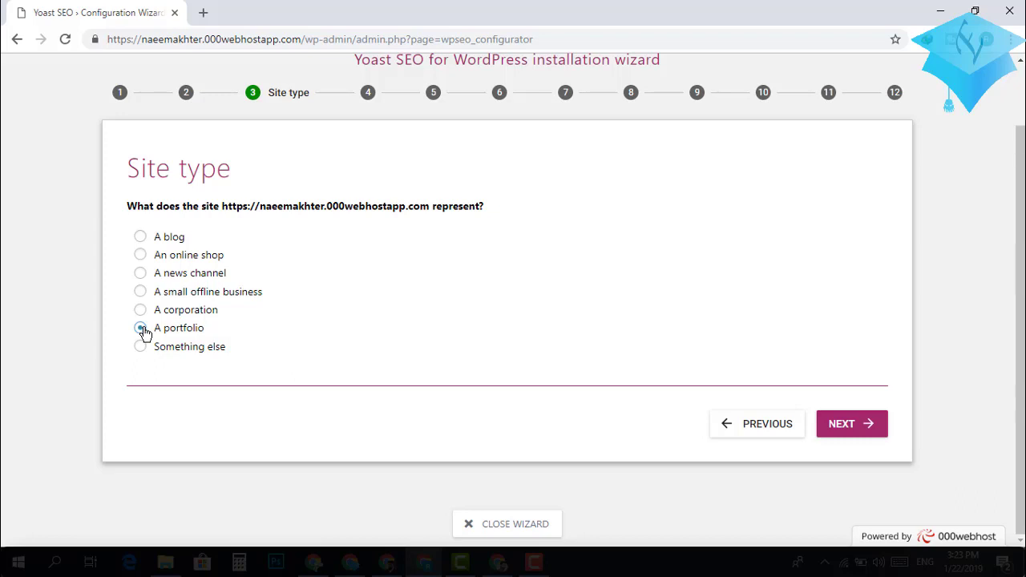
Keep 'A portfolio' as site type, choose Person, and enter the person's full name.
left_click(863, 425)
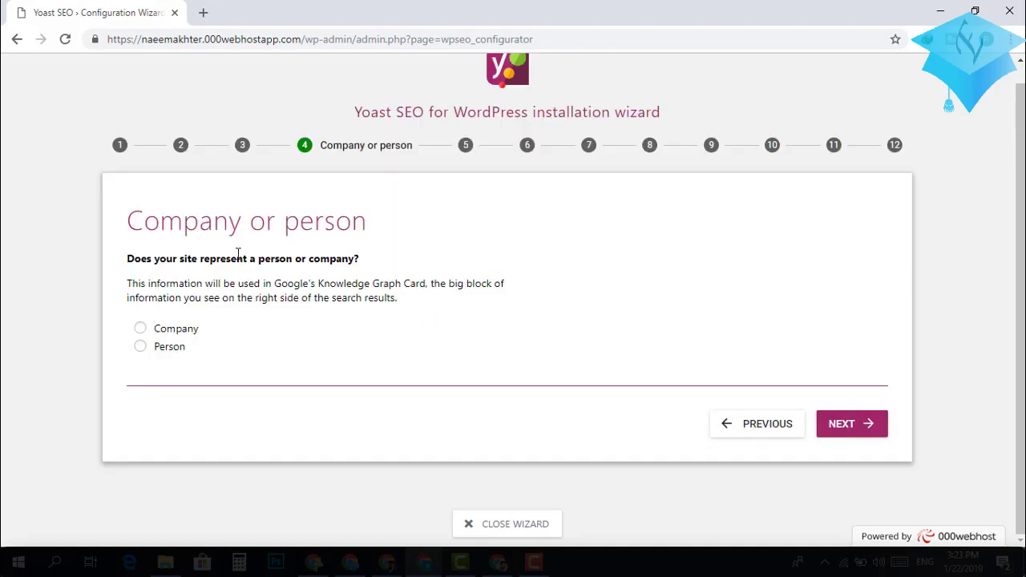
left_click(141, 348)
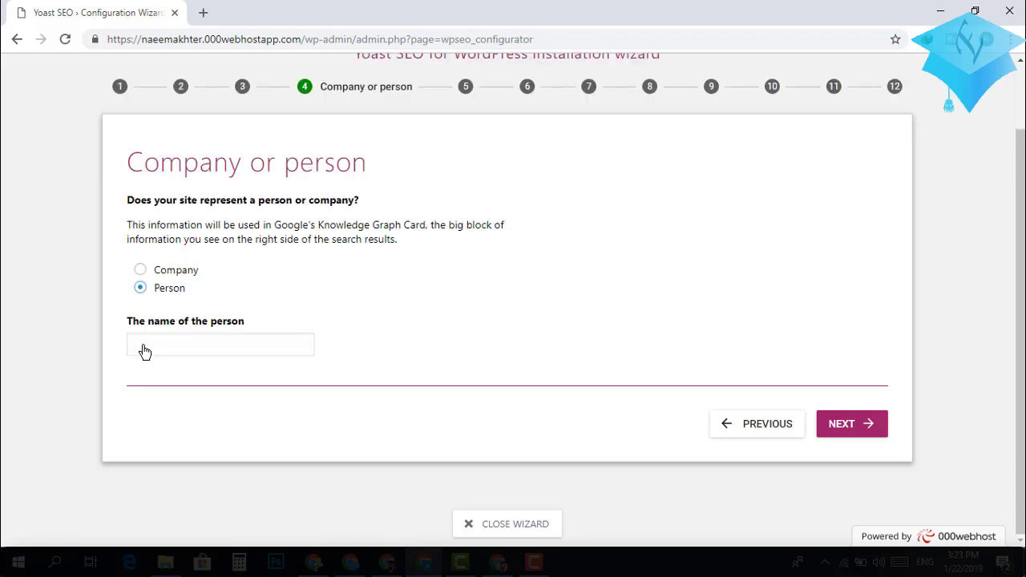
left_click(236, 343)
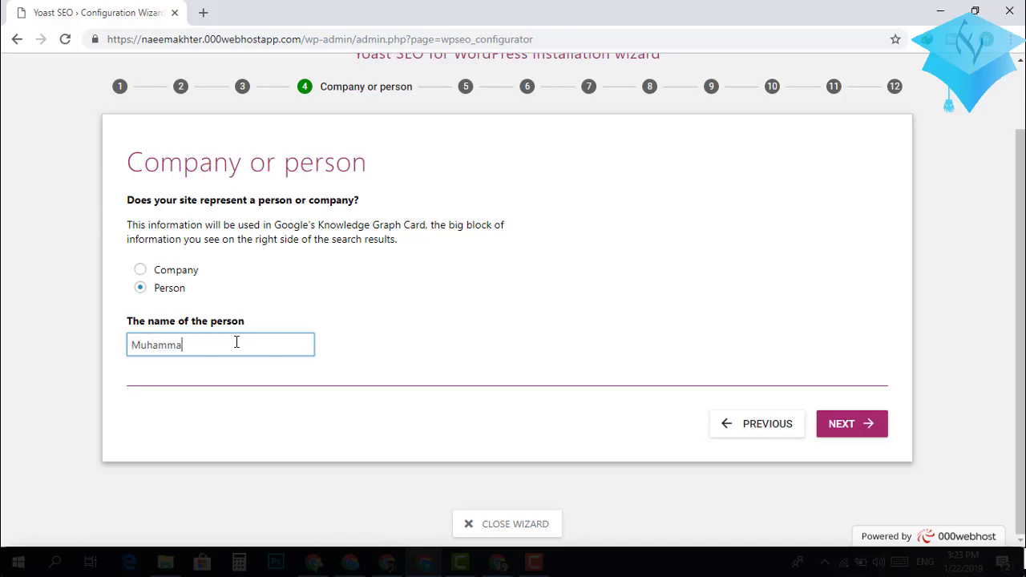
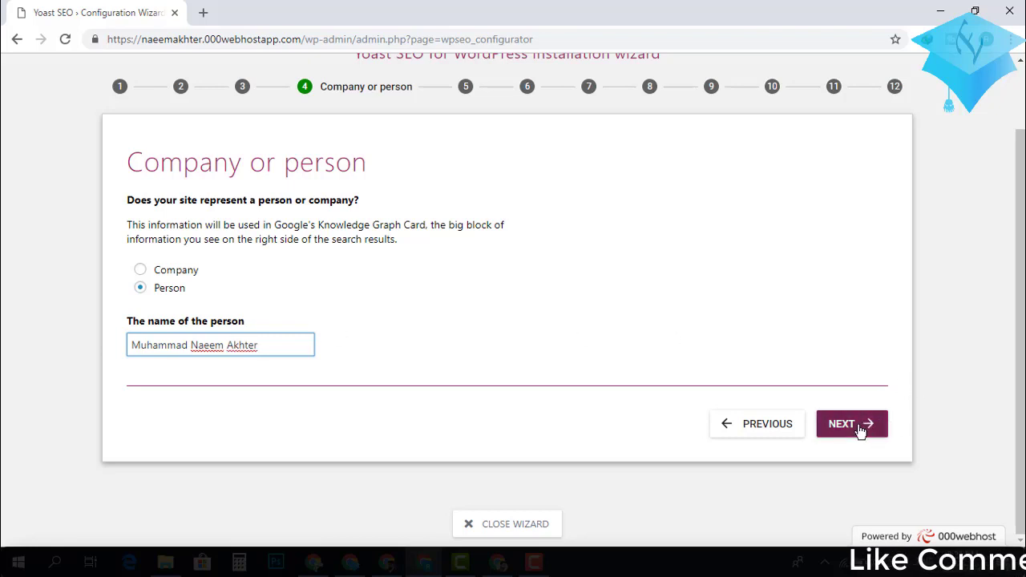
left_click(861, 431)
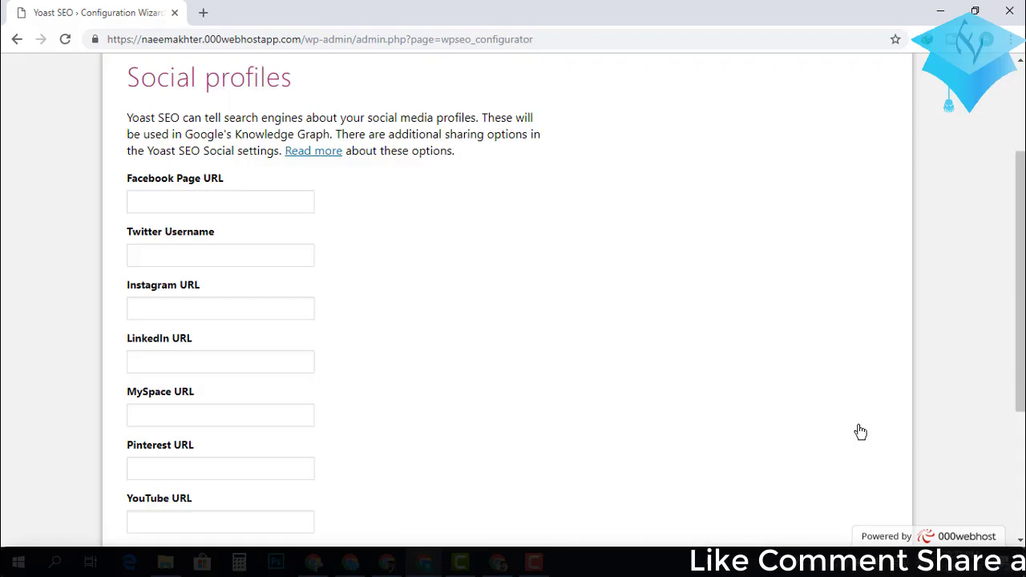
Skip the Social profiles step, leaving the Facebook and other profile URLs empty.
scroll(860, 432, "down", 3)
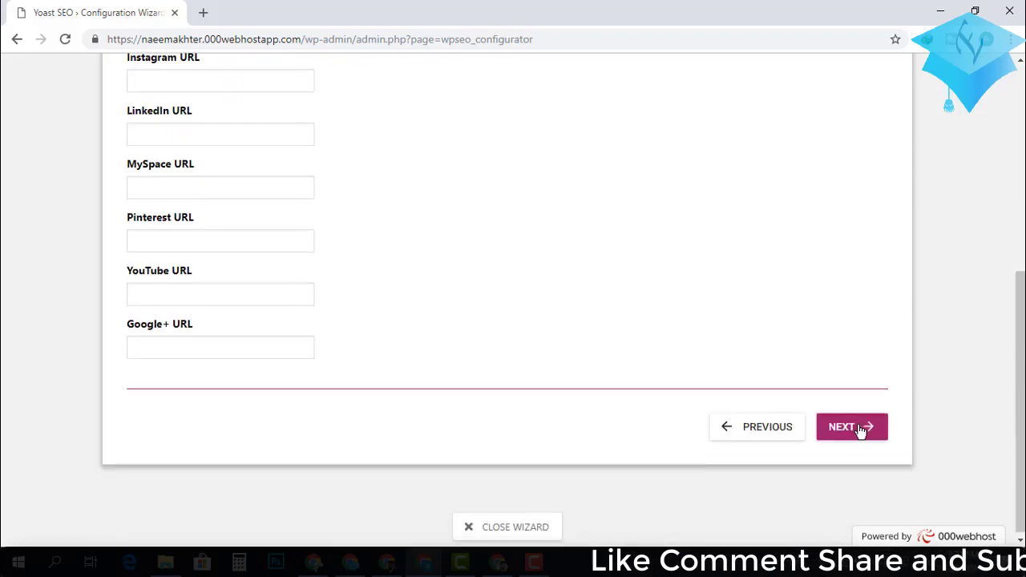
scroll(860, 430, "up", 3)
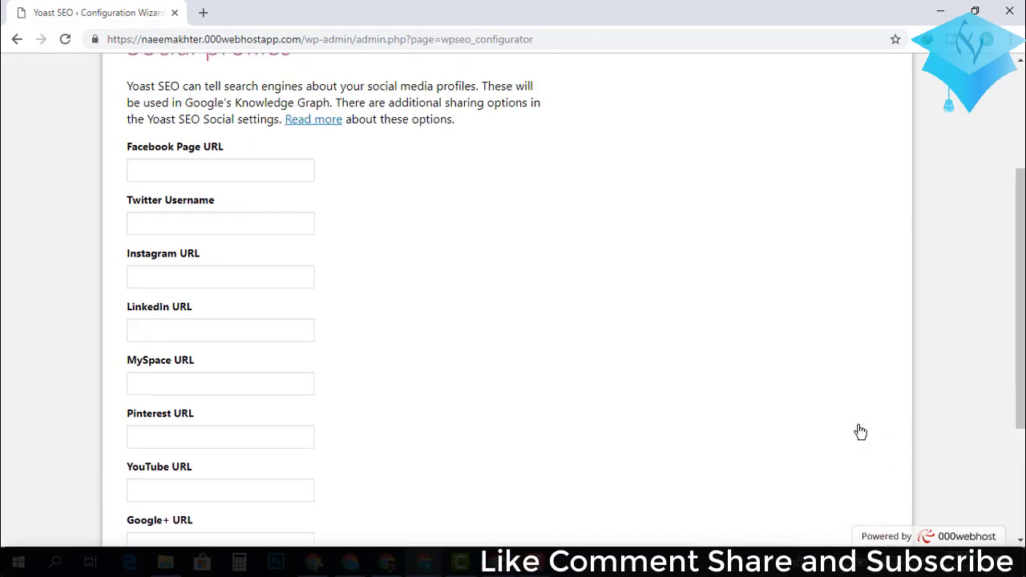
scroll(860, 432, "up", 3)
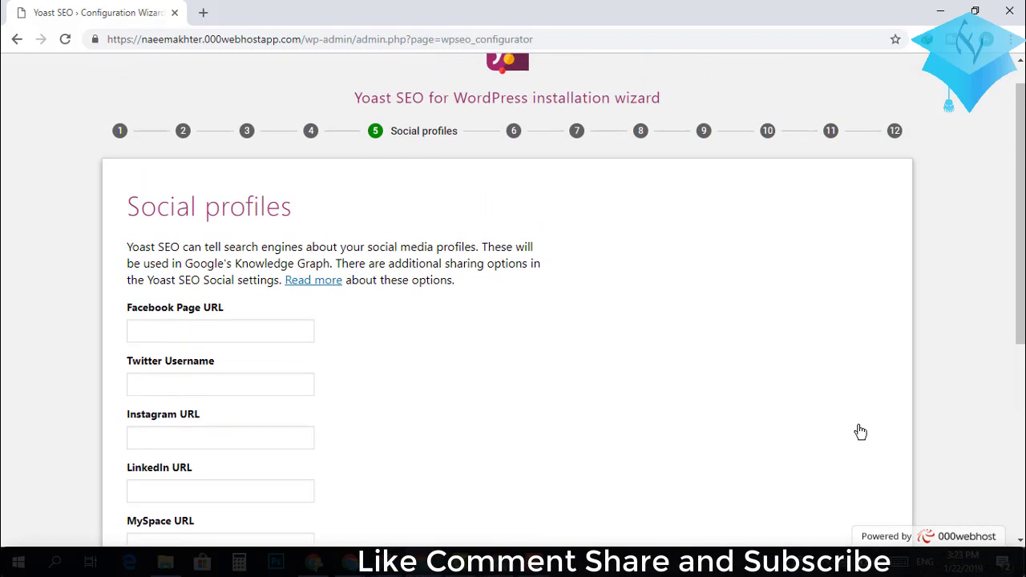
scroll(861, 432, "up", 1)
scroll(861, 432, "down", 1)
scroll(860, 432, "up", 1)
scroll(861, 433, "down", 2)
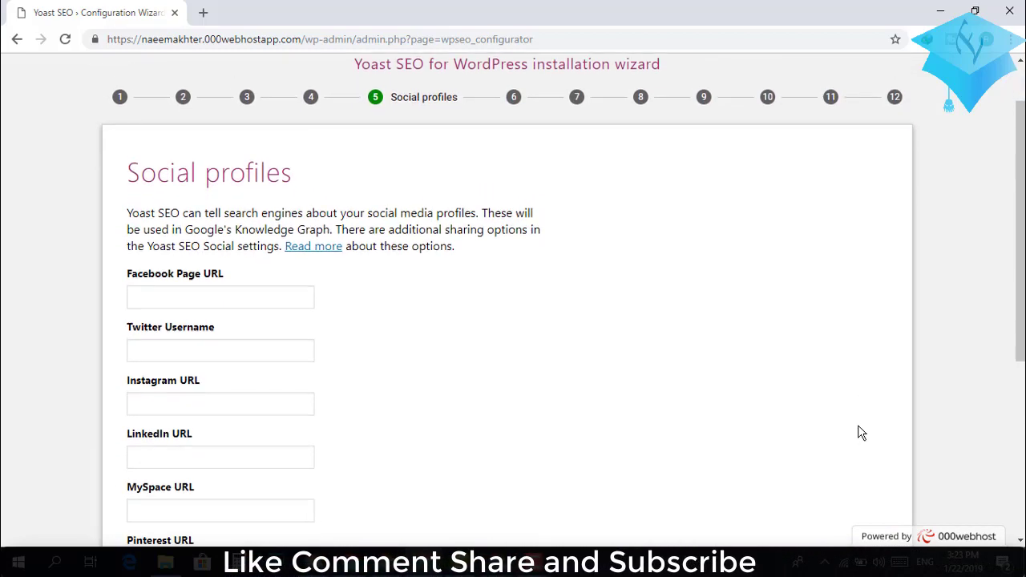
scroll(860, 433, "down", 3)
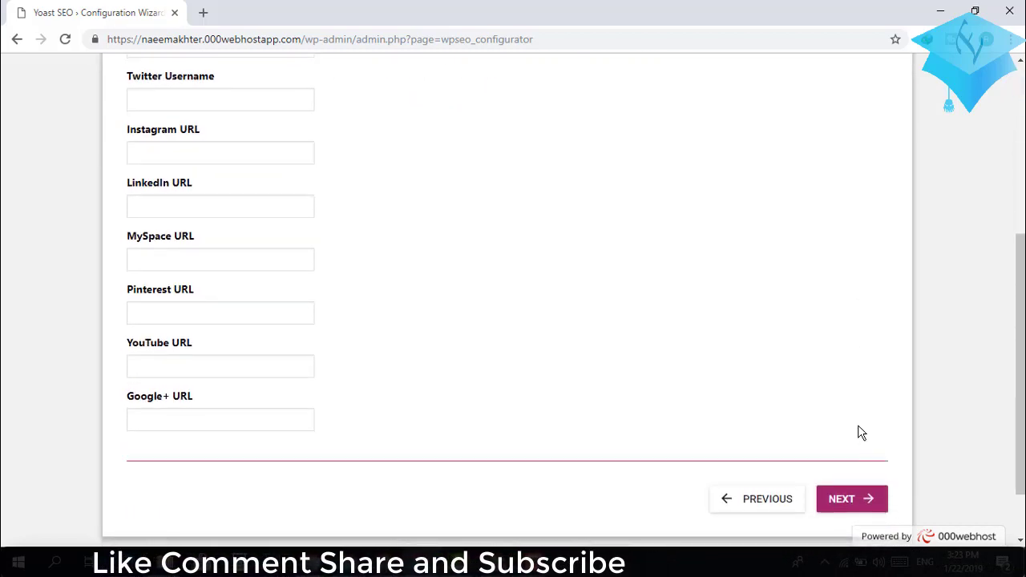
scroll(861, 433, "up", 1)
scroll(860, 433, "up", 1)
scroll(861, 433, "down", 2)
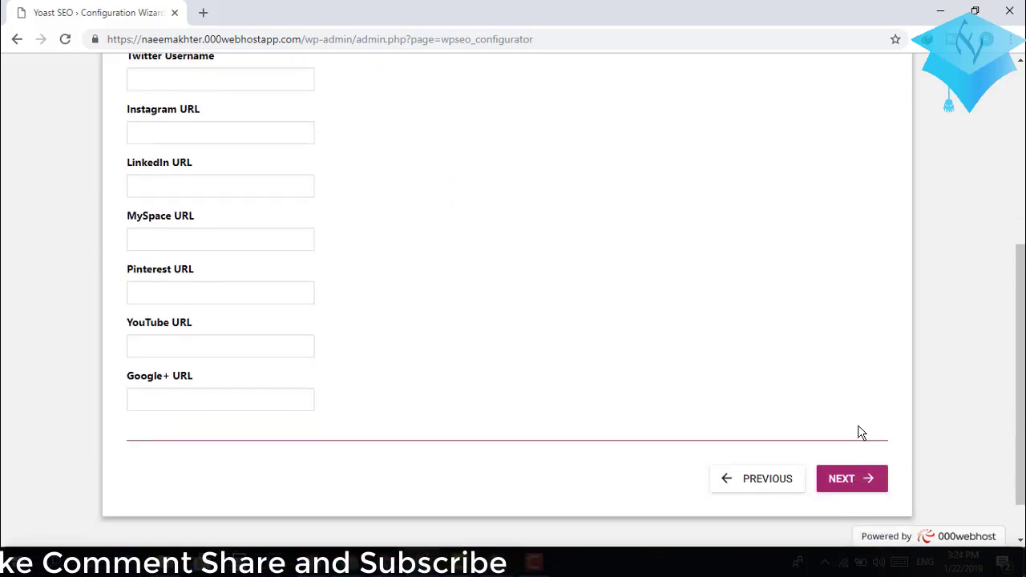
scroll(396, 468, "up", 3)
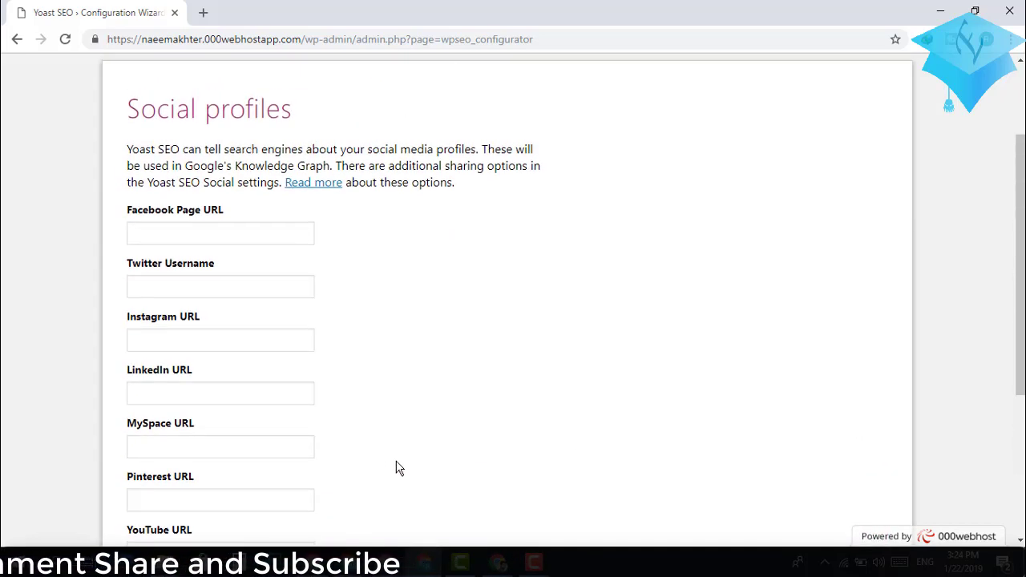
scroll(396, 468, "down", 1)
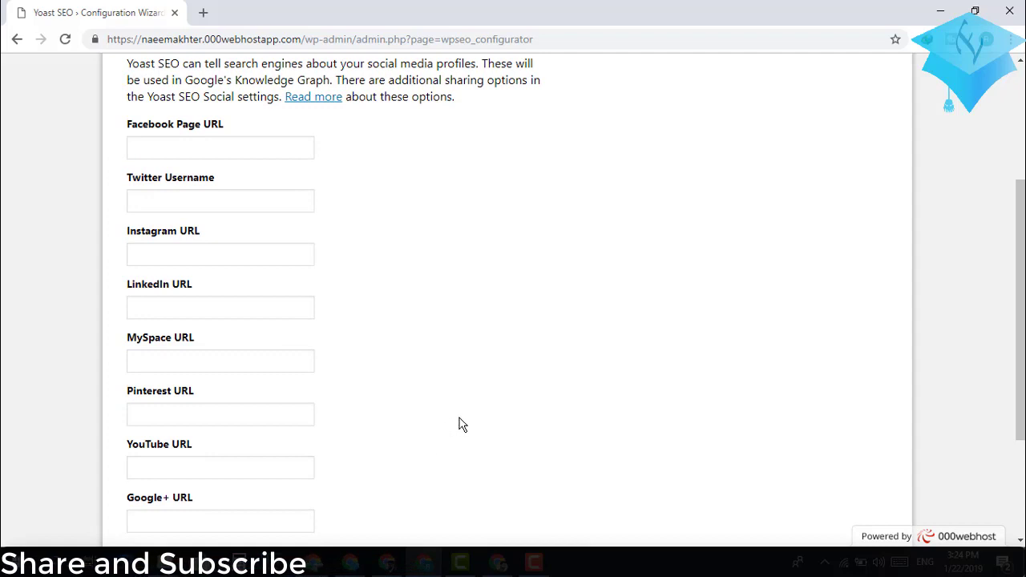
left_click(202, 142)
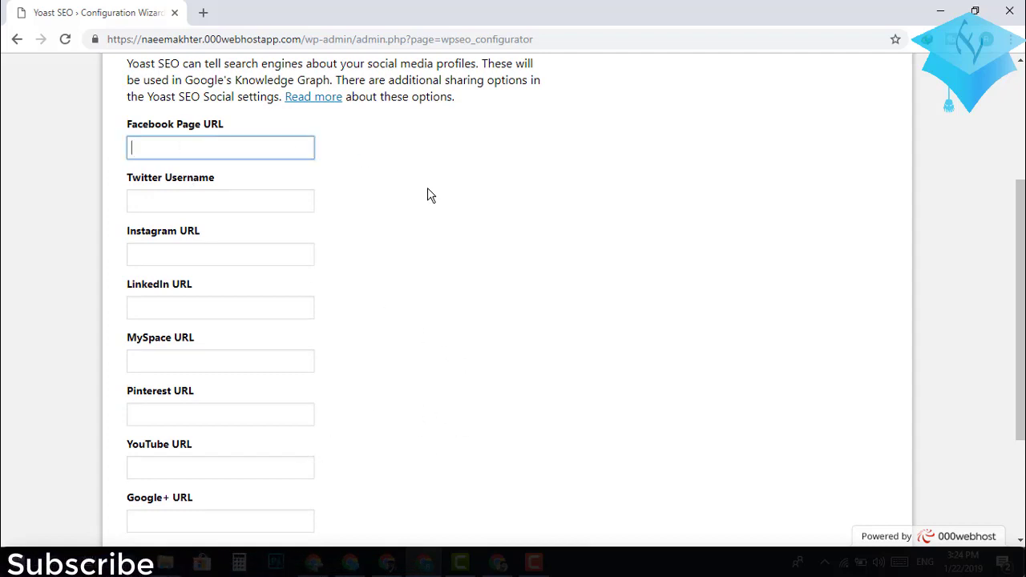
scroll(394, 214, "down", 2)
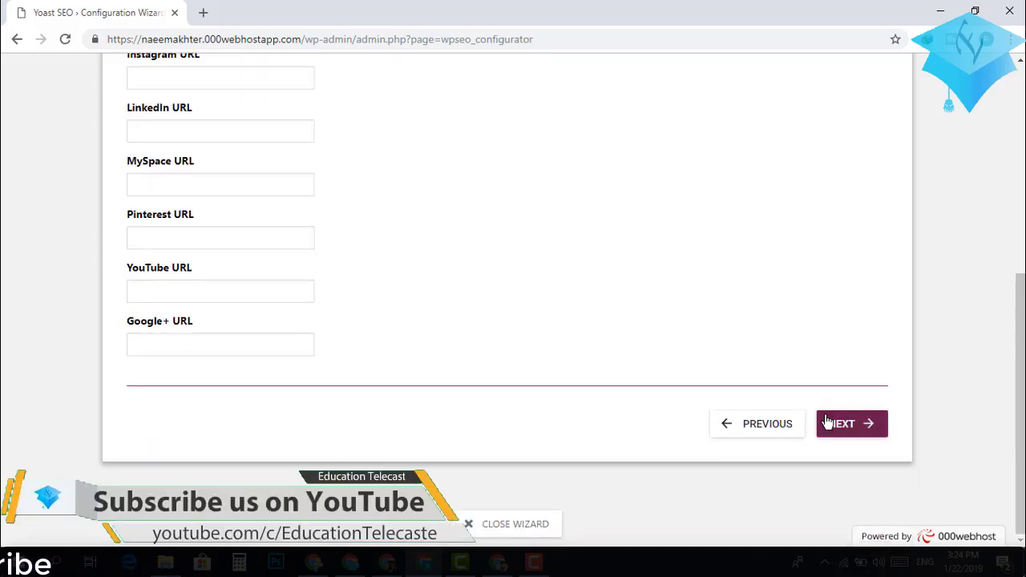
left_click(850, 430)
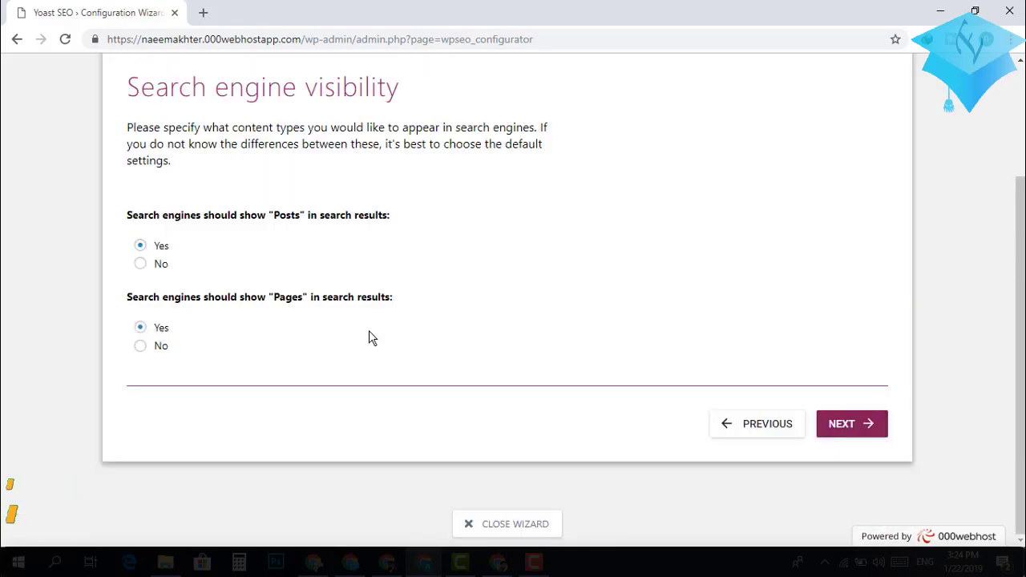
Keep Yes for Posts and Pages in search results and continue to Multiple authors.
scroll(369, 330, "up", 1)
scroll(369, 331, "down", 2)
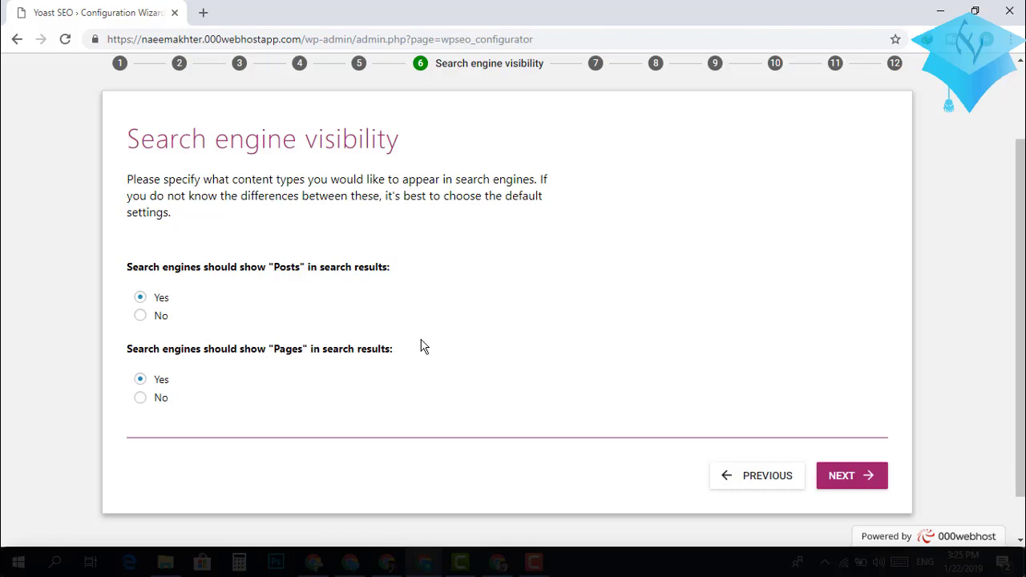
left_click(845, 482)
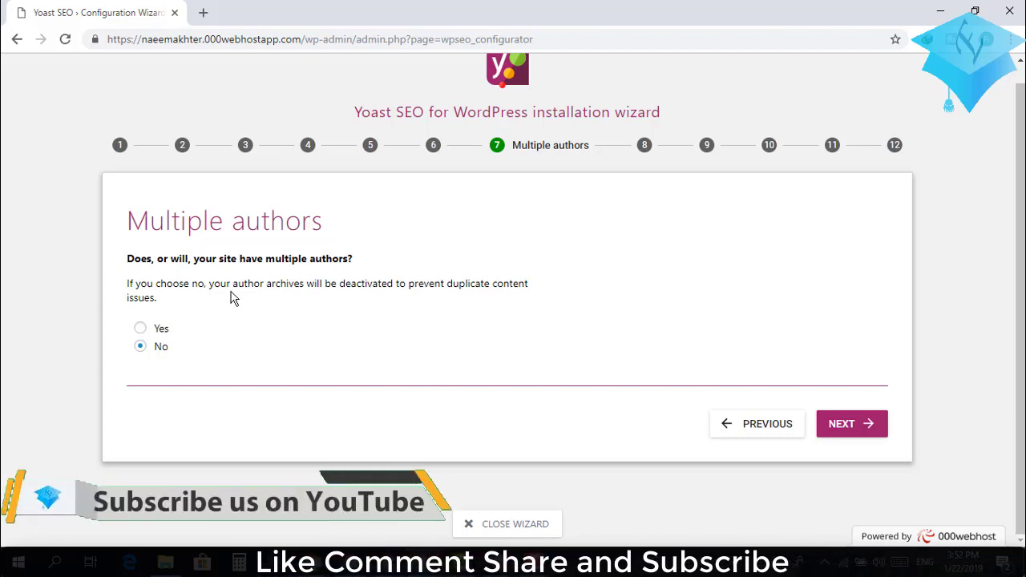
Confirm No on Multiple authors and advance to the Google Search Console step.
left_click(844, 429)
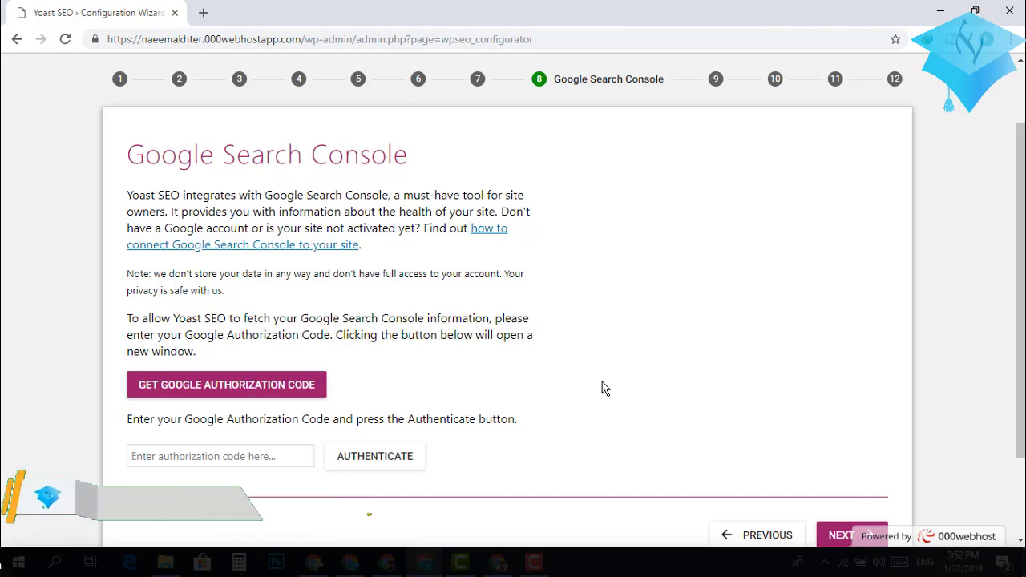
Scroll through the Google Search Console step, leaving the authorization code field empty.
scroll(603, 388, "down", 1)
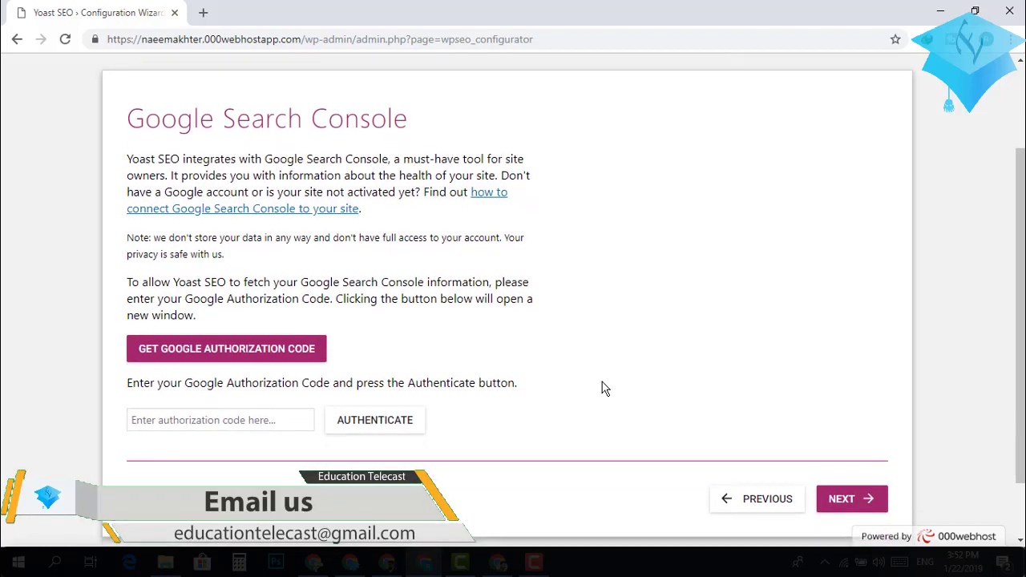
scroll(602, 388, "up", 1)
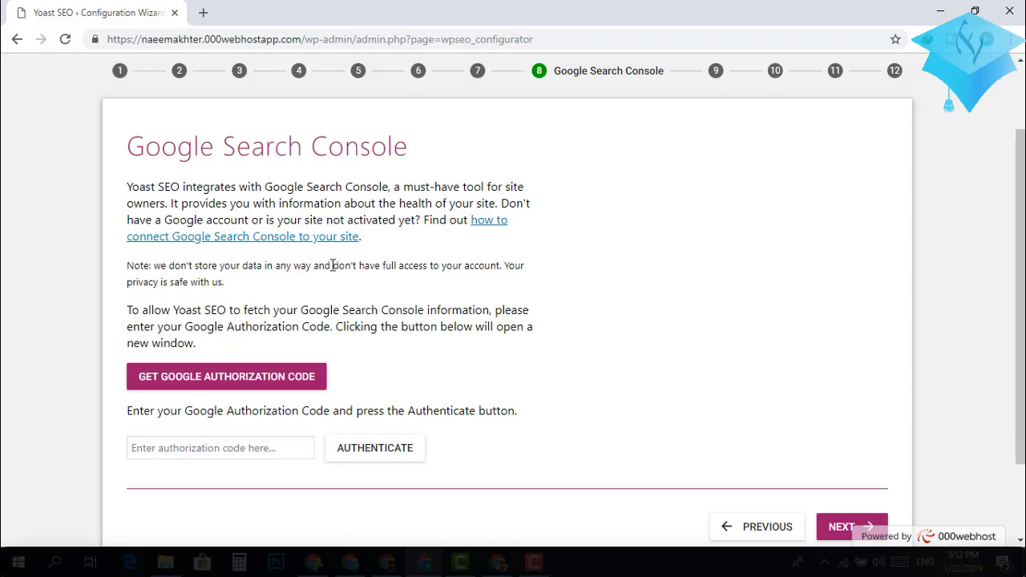
scroll(654, 438, "down", 1)
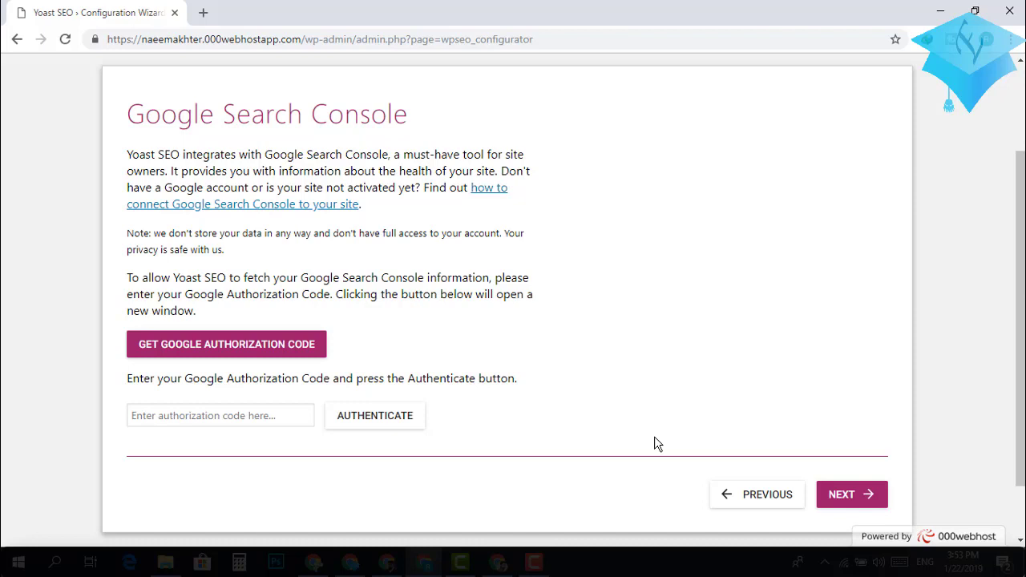
Get a Google authorization code for Yoast by allowing Search Console access, then copy it.
left_click(192, 358)
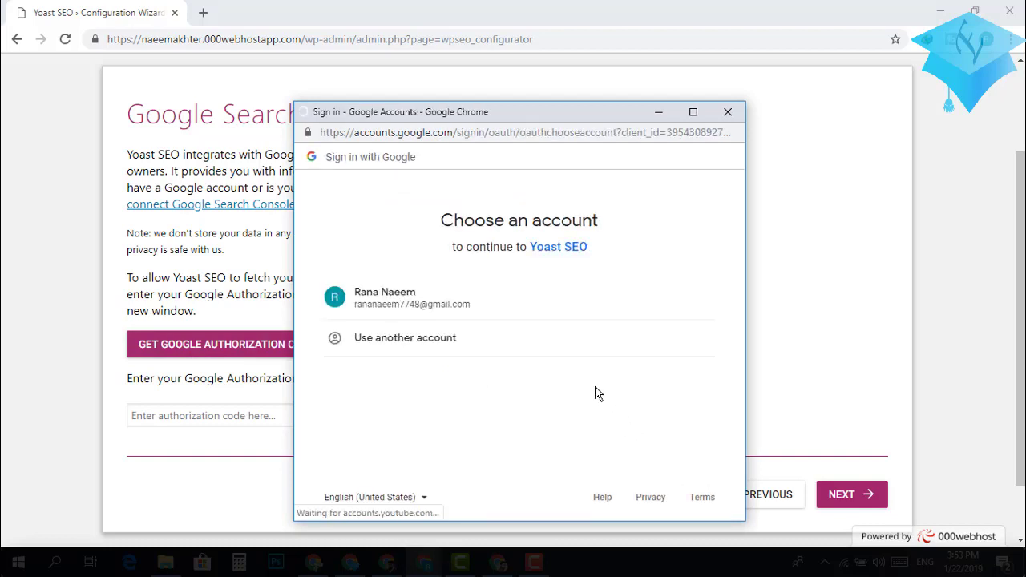
left_click(410, 308)
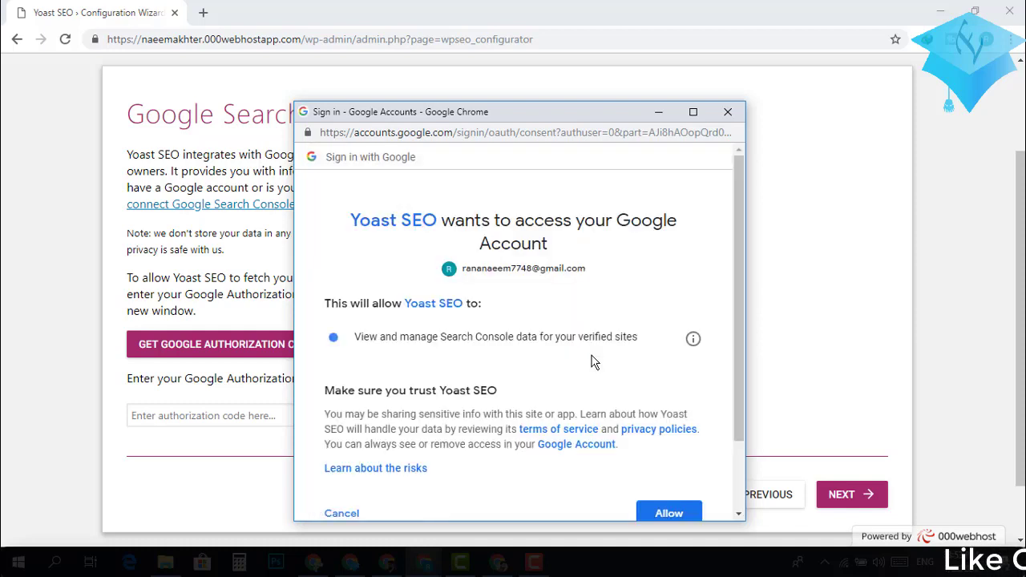
scroll(593, 363, "down", 2)
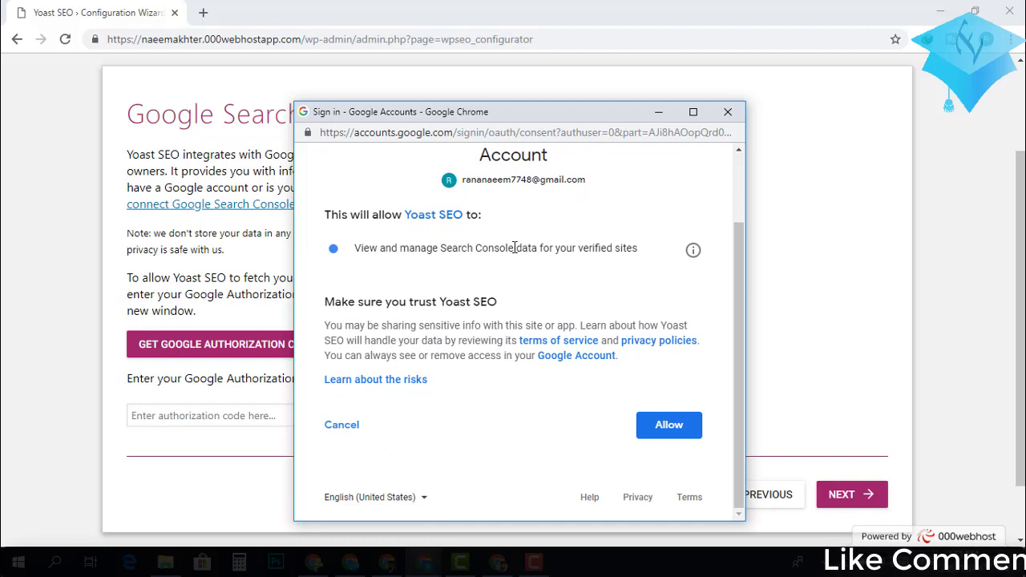
left_click(669, 435)
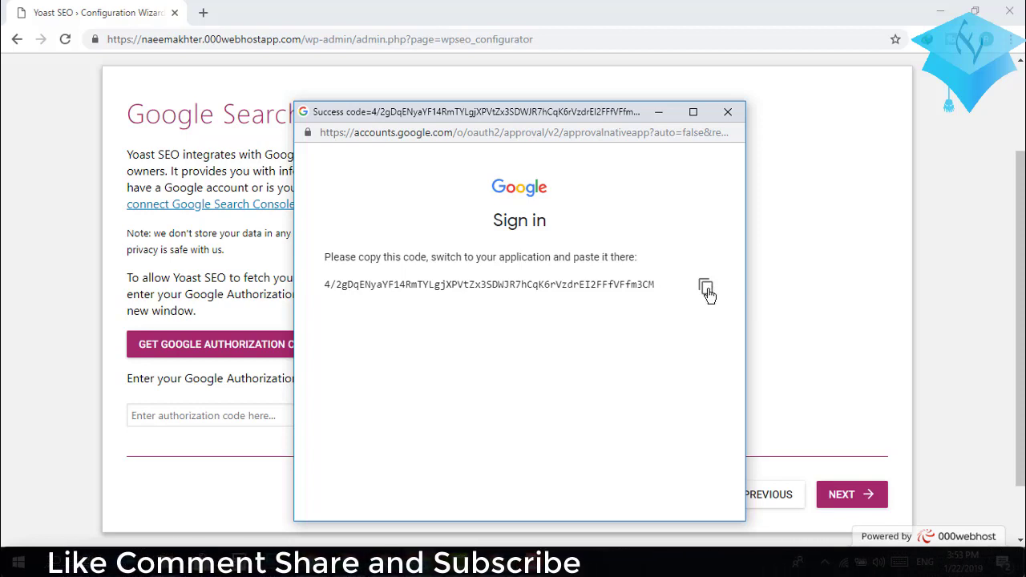
left_click(707, 289)
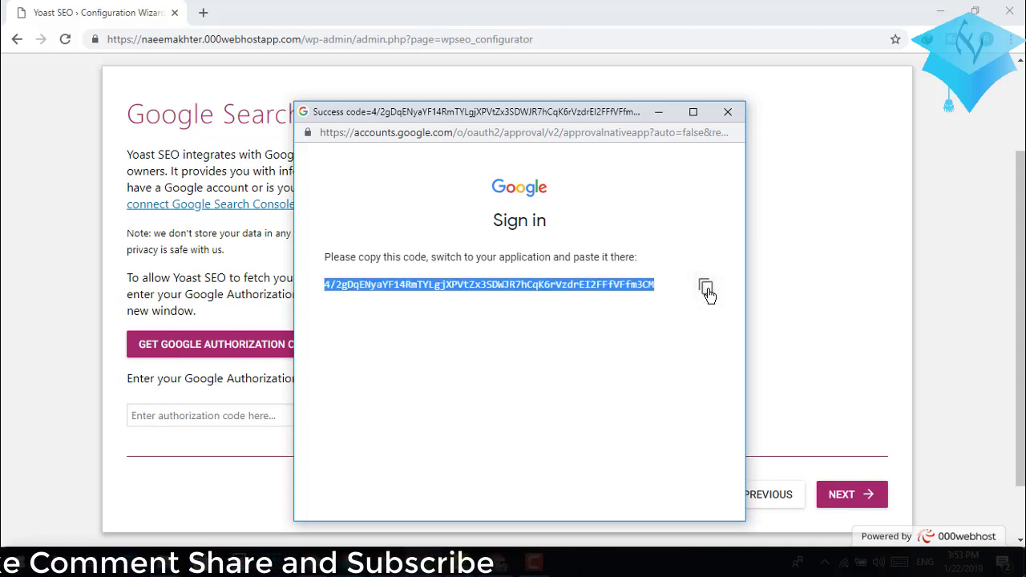
Paste the authorization code into the Yoast wizard's code field and authenticate with Google.
left_click(839, 355)
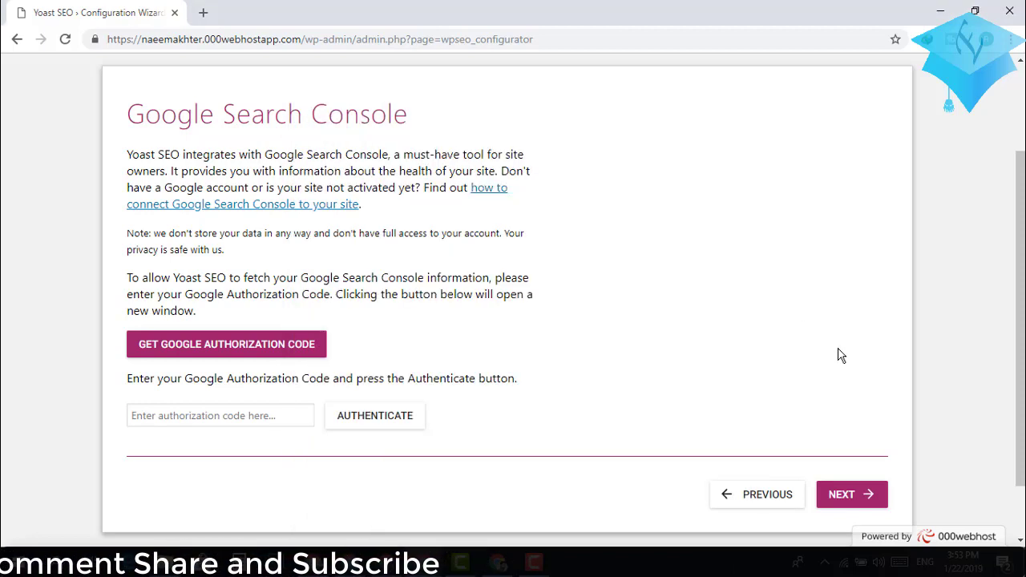
left_click(263, 414)
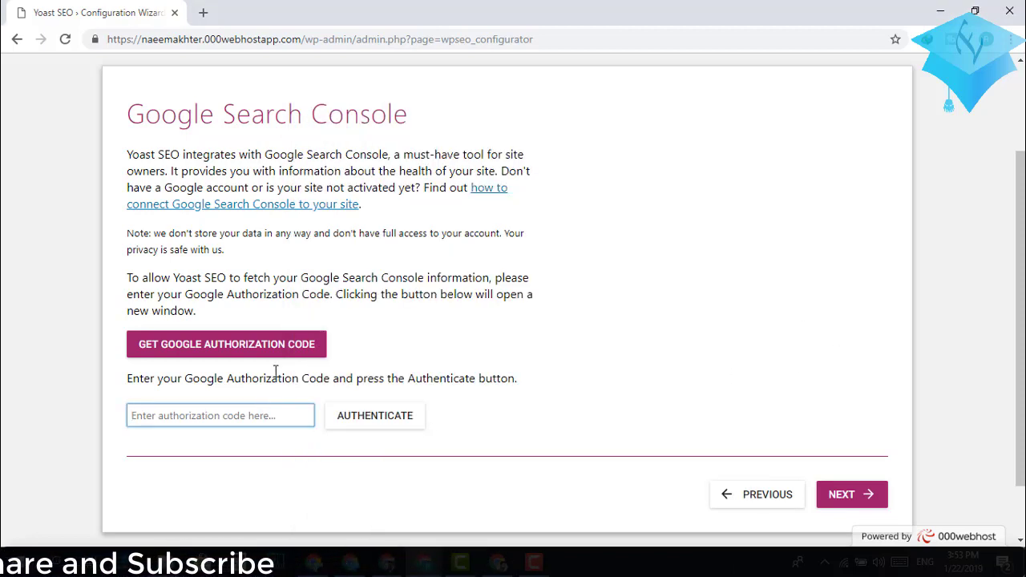
key("ctrl+v")
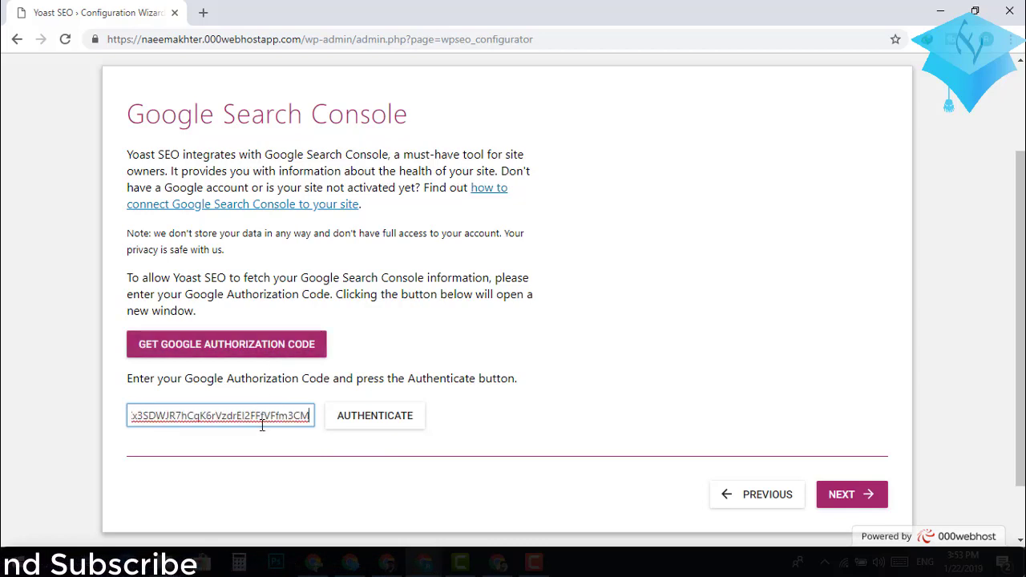
left_click(379, 422)
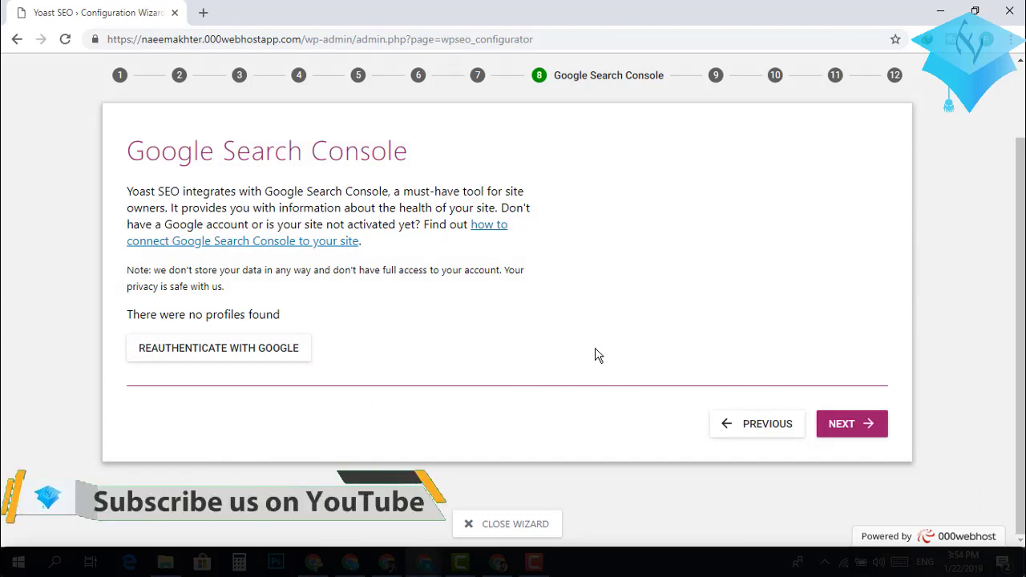
Continue past the 'There were no profiles found' notice to the Title settings step.
left_click(848, 425)
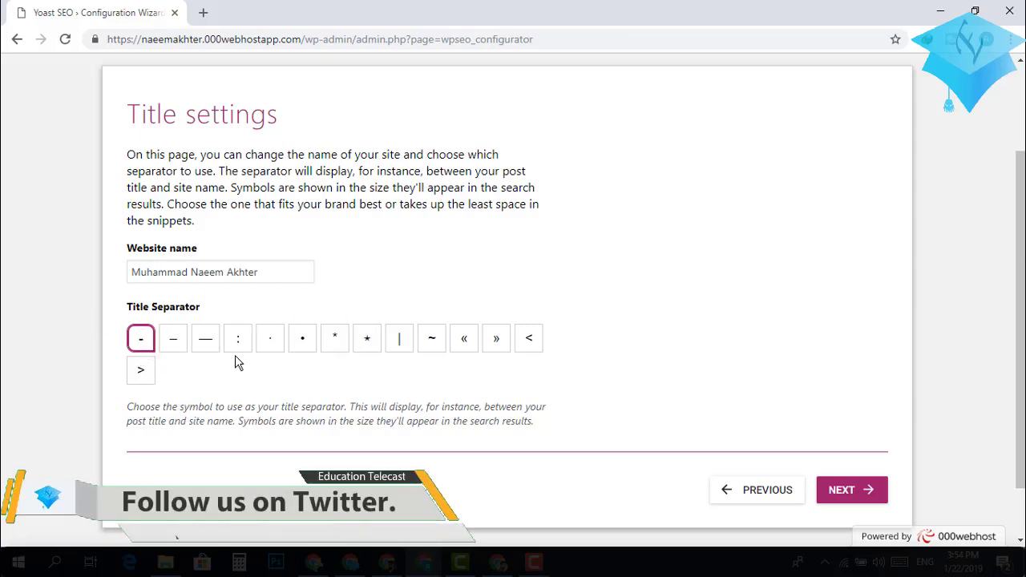
Search Google for 'education' in a new tab, skim the results, then return to Yoast.
left_click(205, 14)
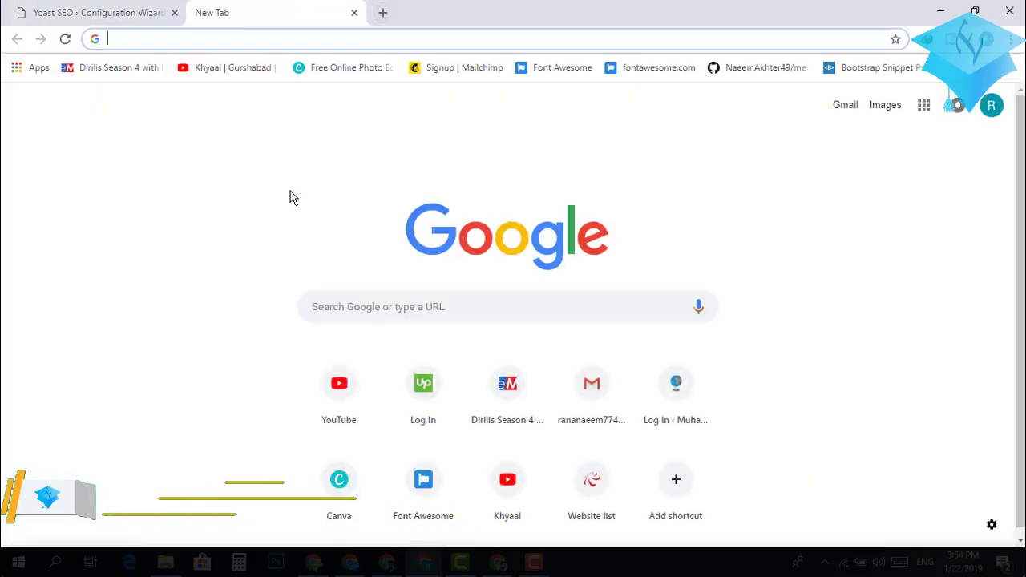
type("edu")
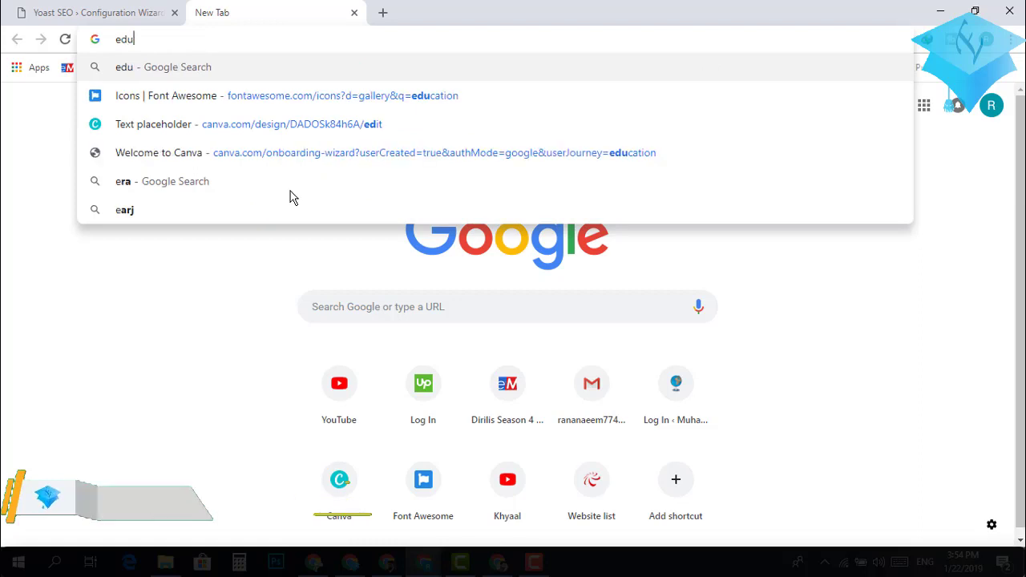
type("catio")
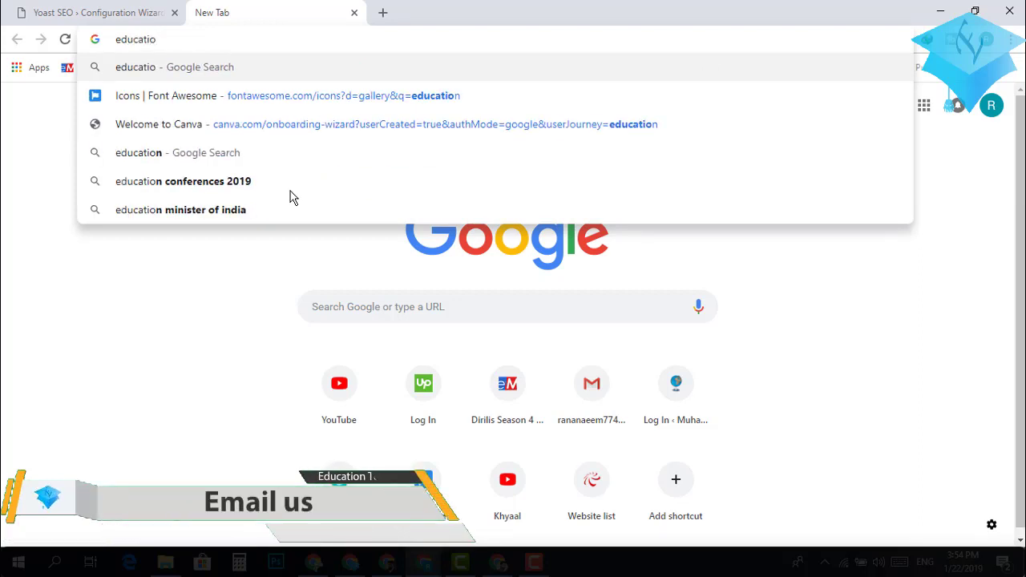
type("n")
key("Return")
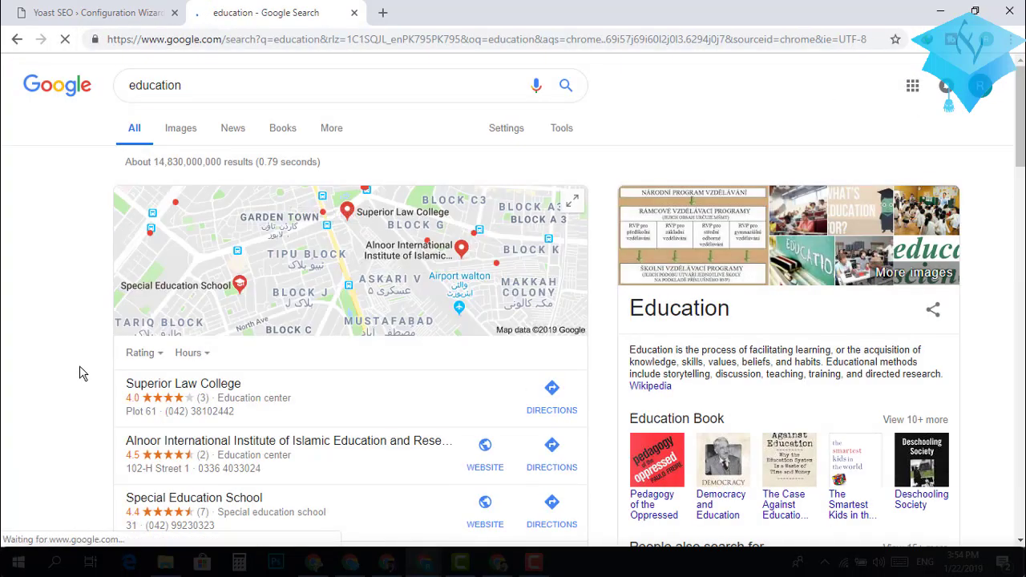
scroll(79, 374, "down", 4)
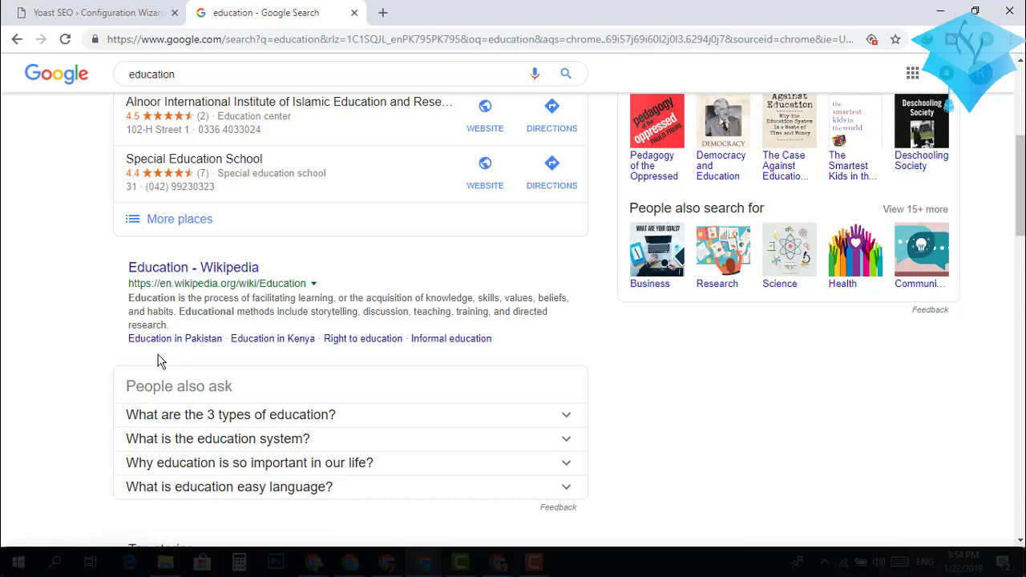
scroll(148, 365, "down", 2)
scroll(148, 365, "up", 2)
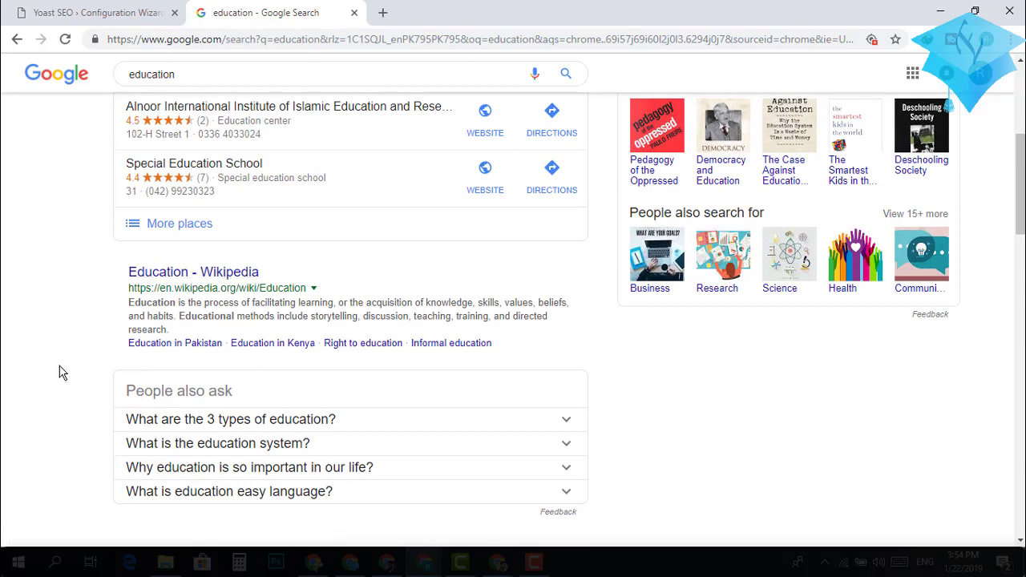
scroll(63, 373, "down", 2)
scroll(60, 373, "up", 3)
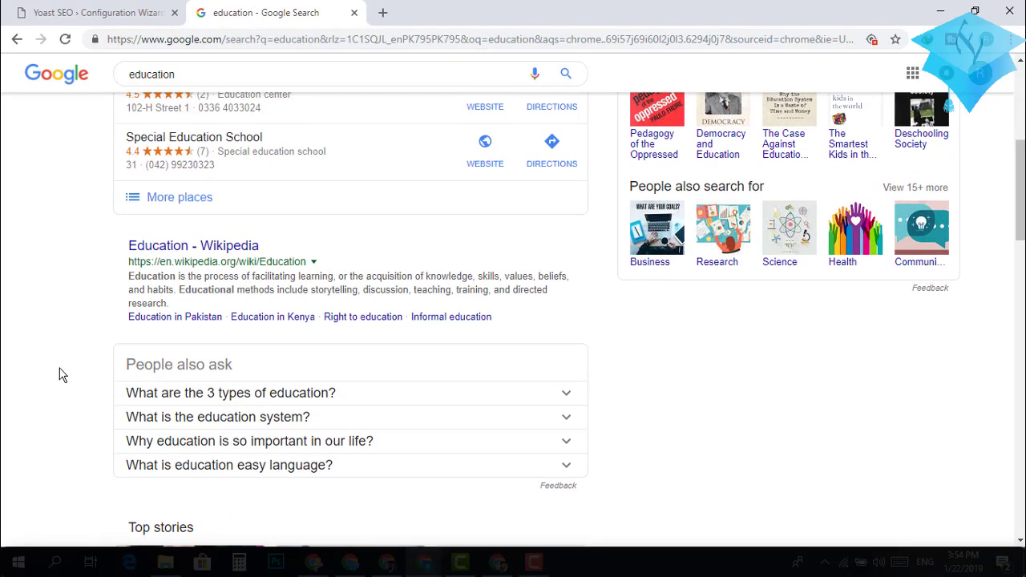
left_click(118, 20)
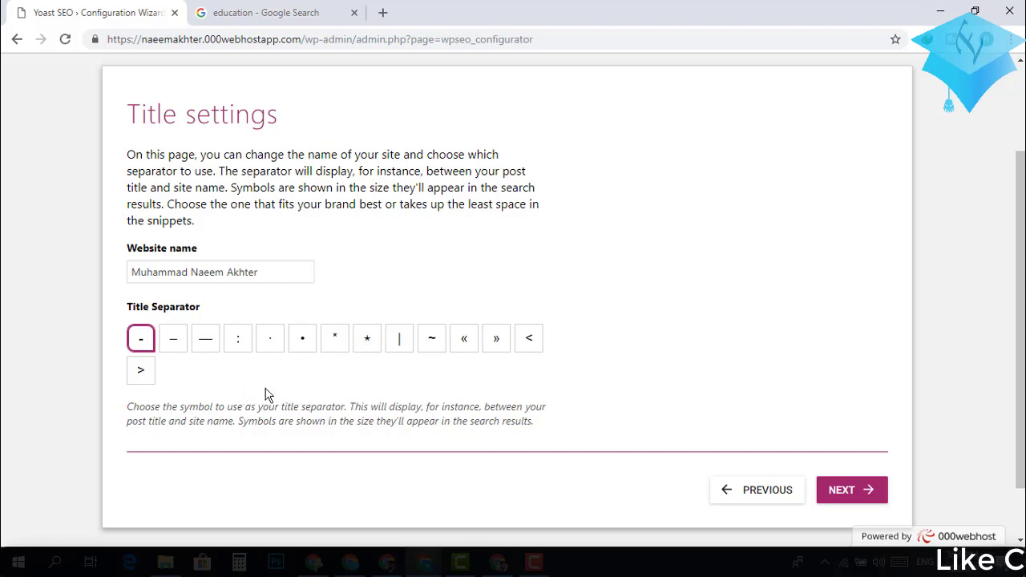
Move from Title settings on to the Newsletter step, where an email is prefilled.
left_click(852, 491)
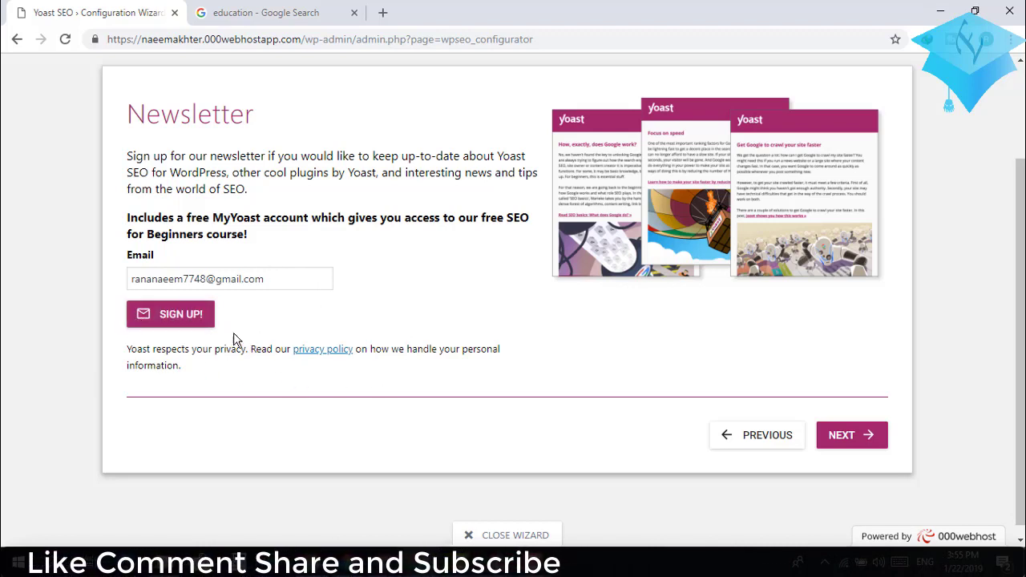
Sign up for the Yoast newsletter and go on to the next wizard step.
left_click(189, 321)
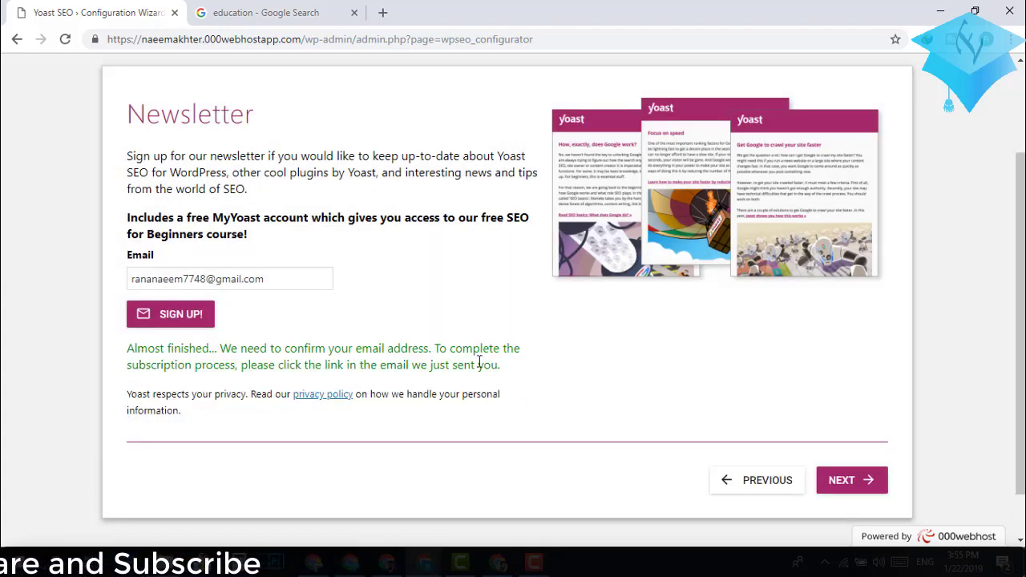
scroll(586, 379, "down", 1)
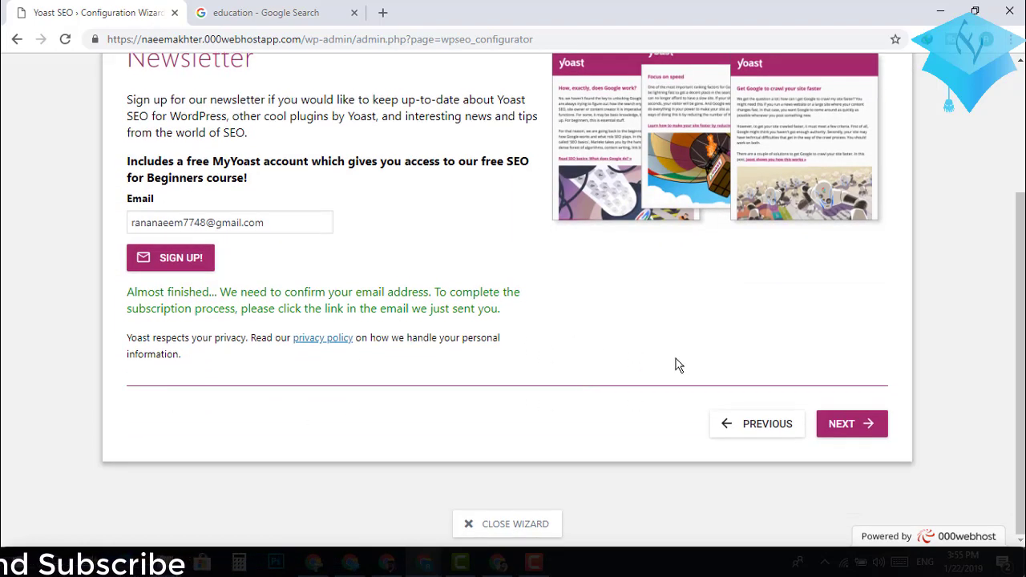
left_click(836, 425)
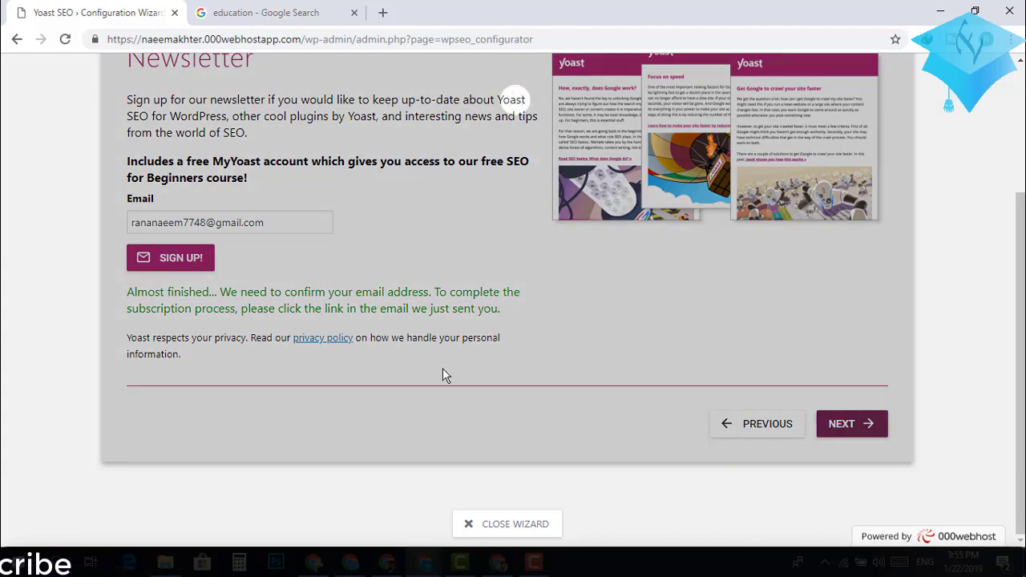
Scroll through the You might like step's Premium and SEO training suggestions.
scroll(443, 375, "down", 2)
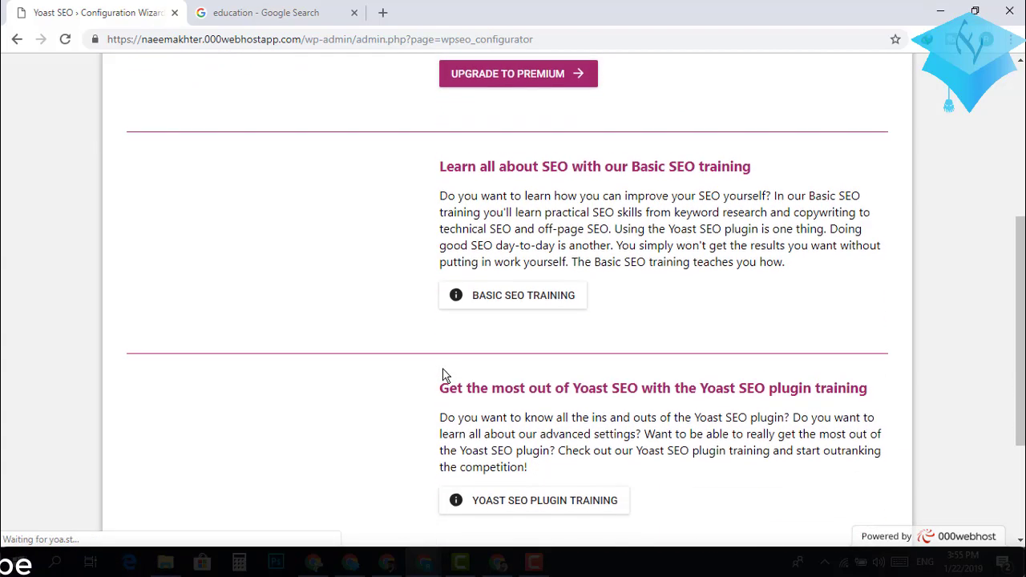
scroll(443, 375, "up", 4)
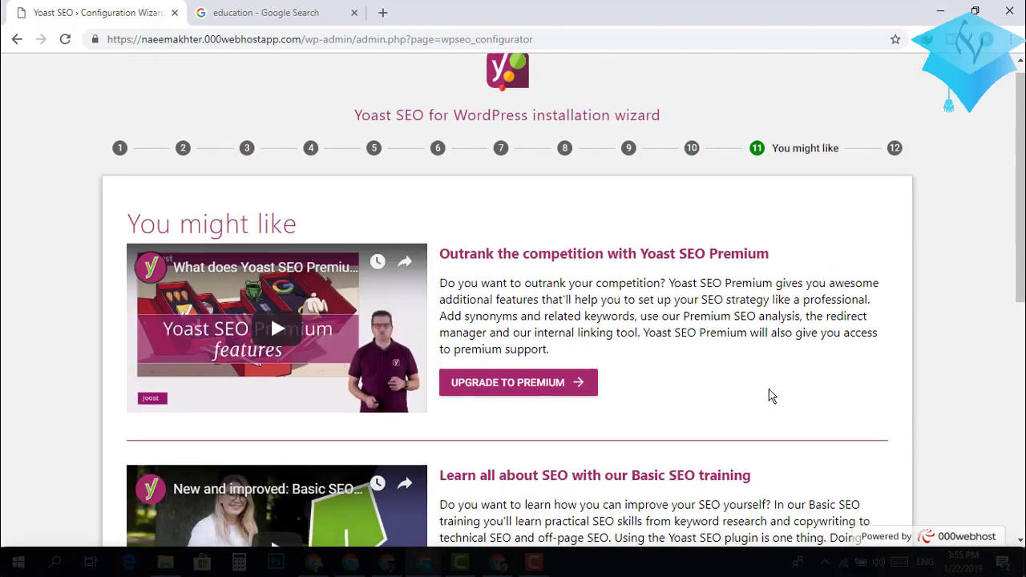
scroll(768, 396, "down", 5)
scroll(769, 396, "down", 2)
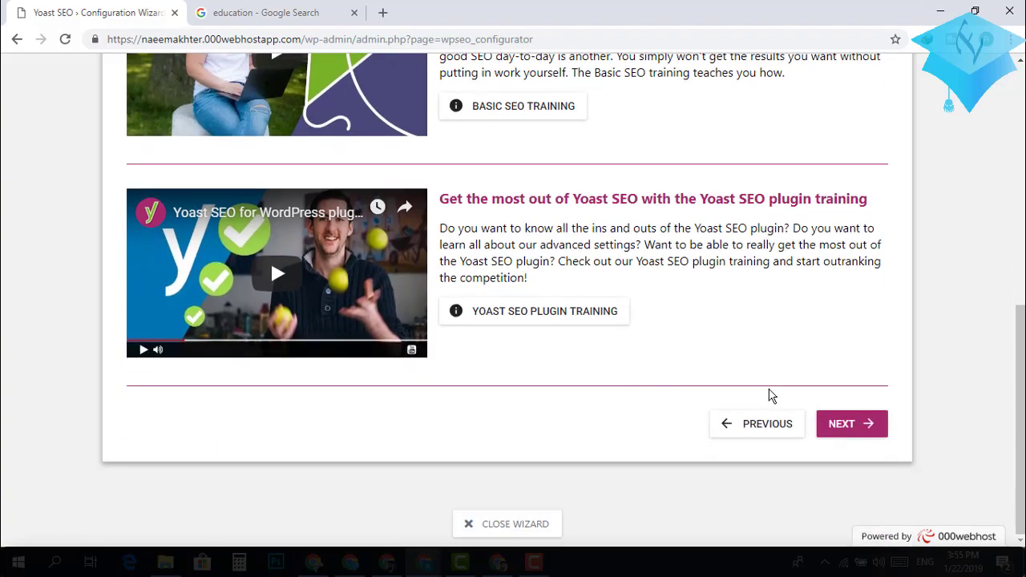
scroll(768, 395, "up", 2)
scroll(768, 396, "up", 5)
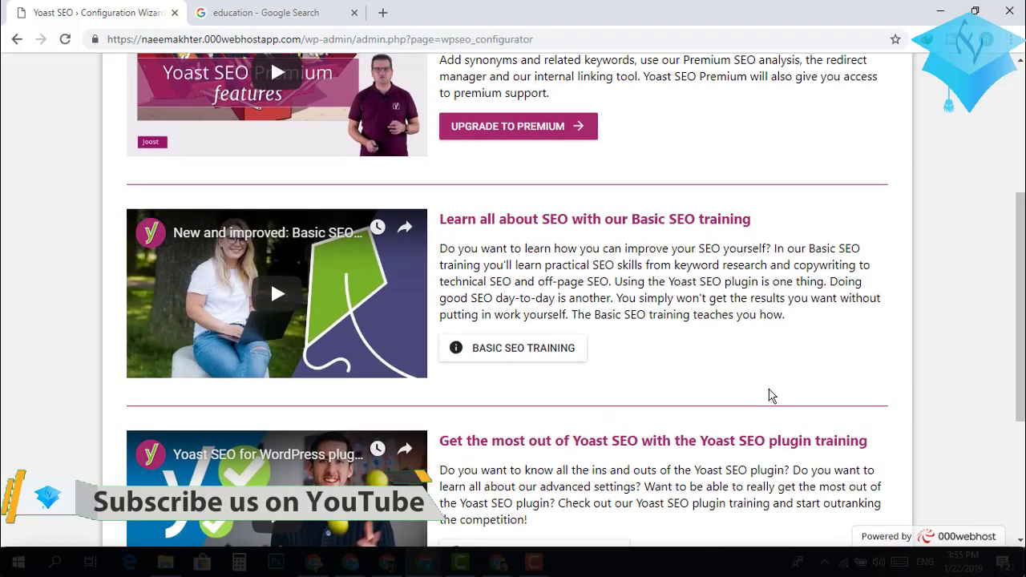
scroll(769, 397, "down", 6)
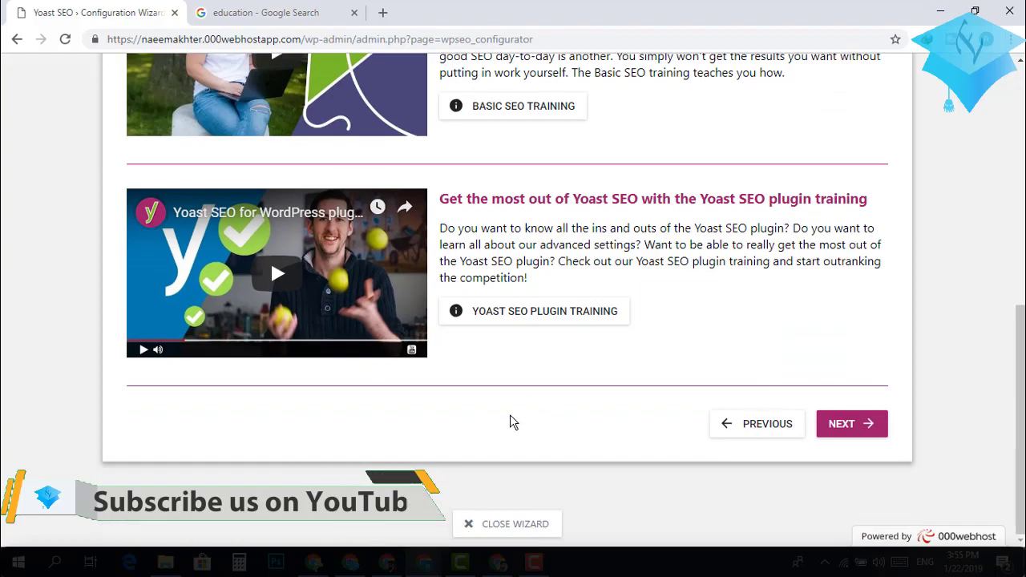
scroll(509, 422, "up", 5)
scroll(510, 422, "down", 2)
scroll(510, 423, "down", 3)
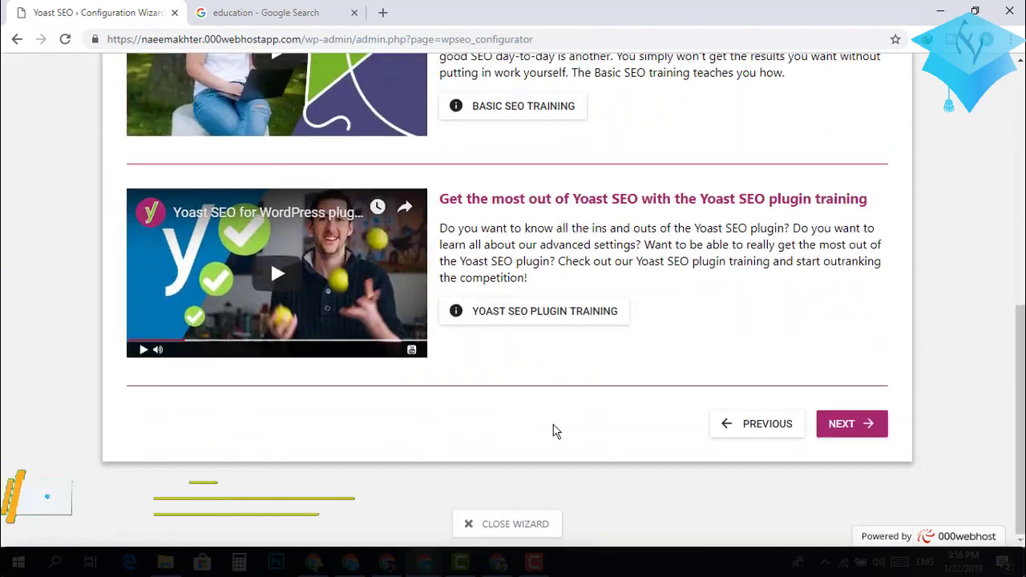
Advance to the Success! step and close the wizard, back on the General dashboard.
left_click(854, 428)
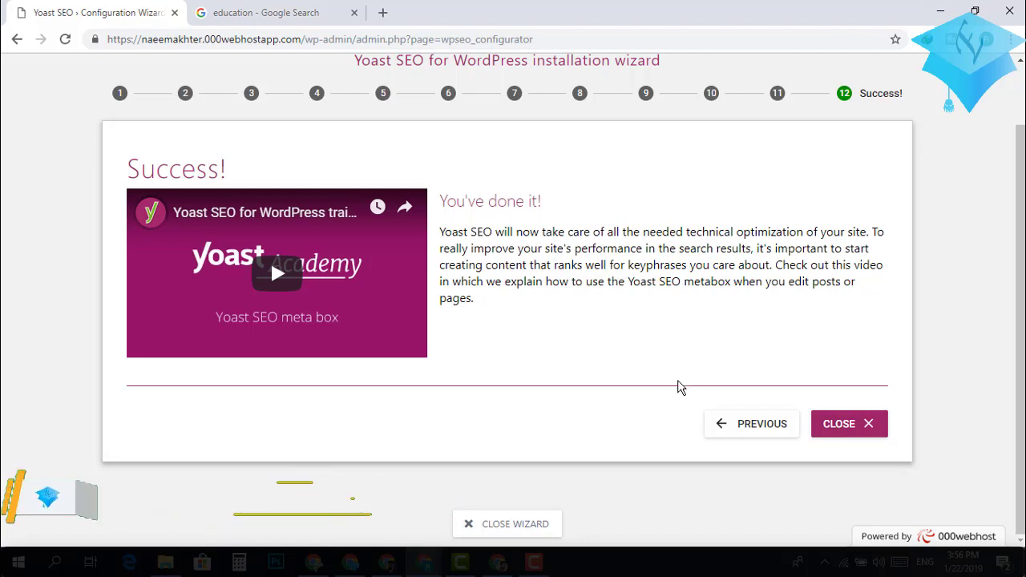
left_click(858, 433)
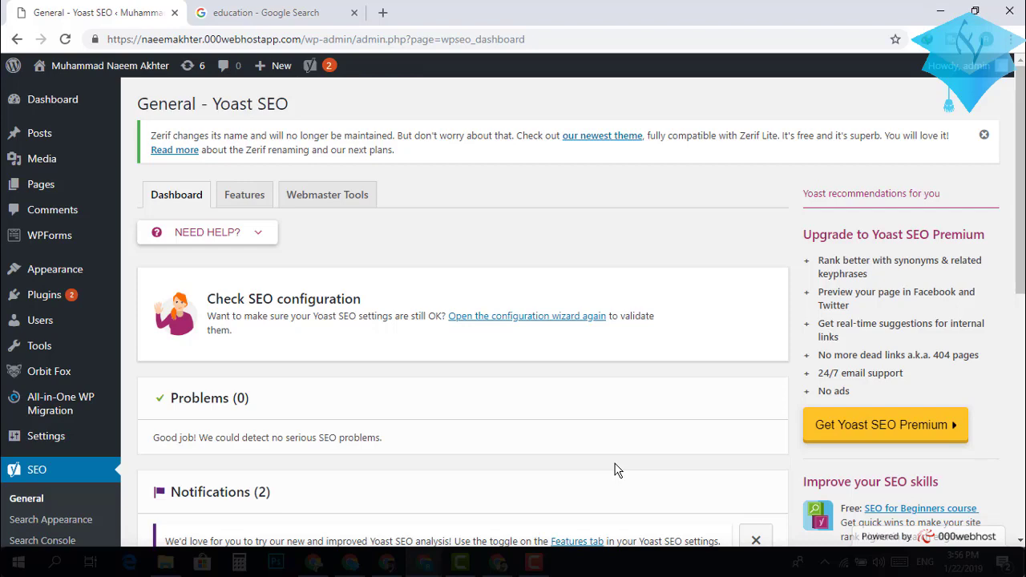
Open the Features tab and scroll through its toggles, with SEO analysis and XML sitemaps On.
scroll(616, 470, "down", 2)
scroll(616, 470, "up", 2)
left_click(246, 207)
scroll(481, 384, "down", 2)
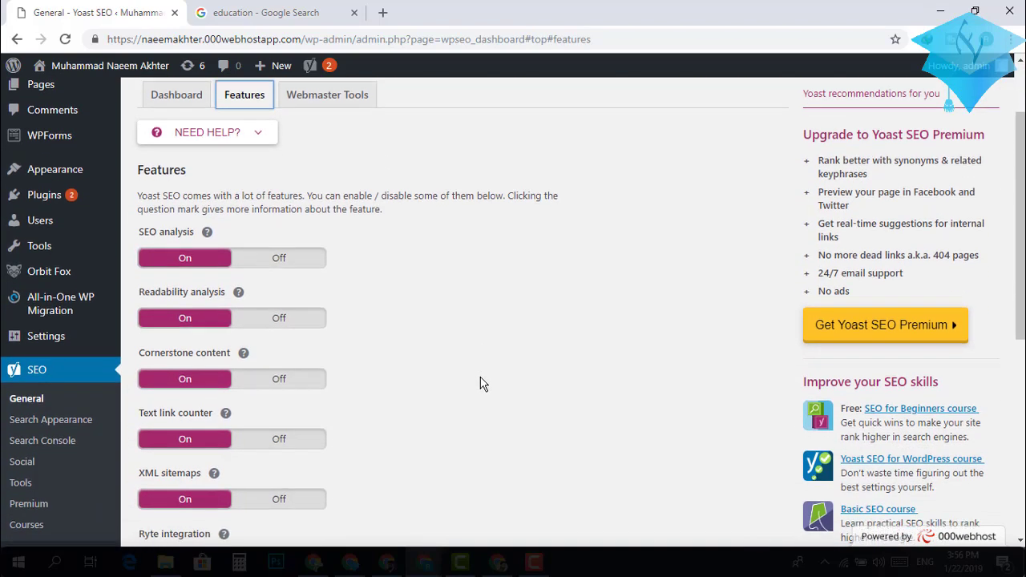
scroll(481, 383, "down", 3)
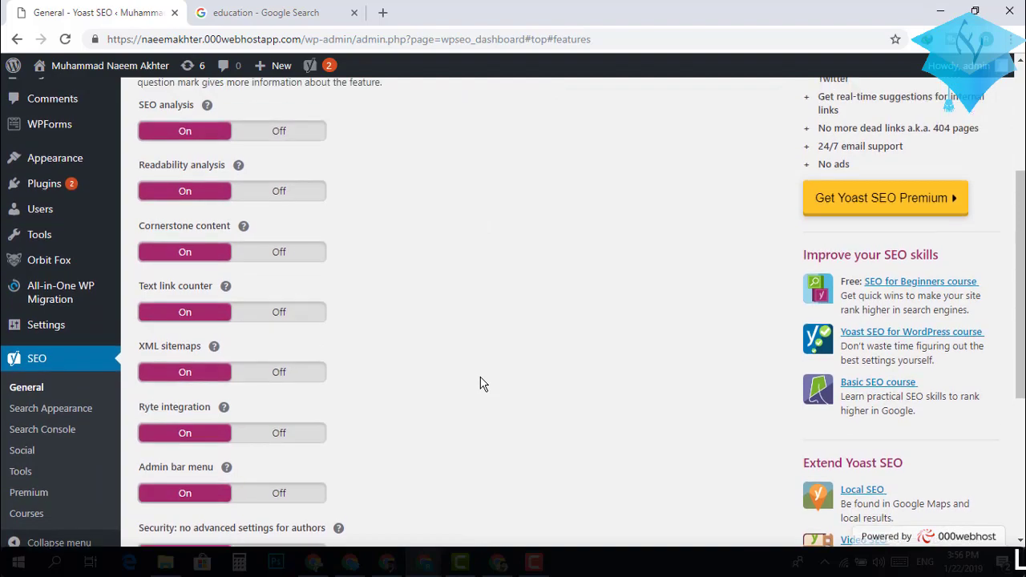
scroll(481, 383, "up", 3)
scroll(481, 383, "down", 3)
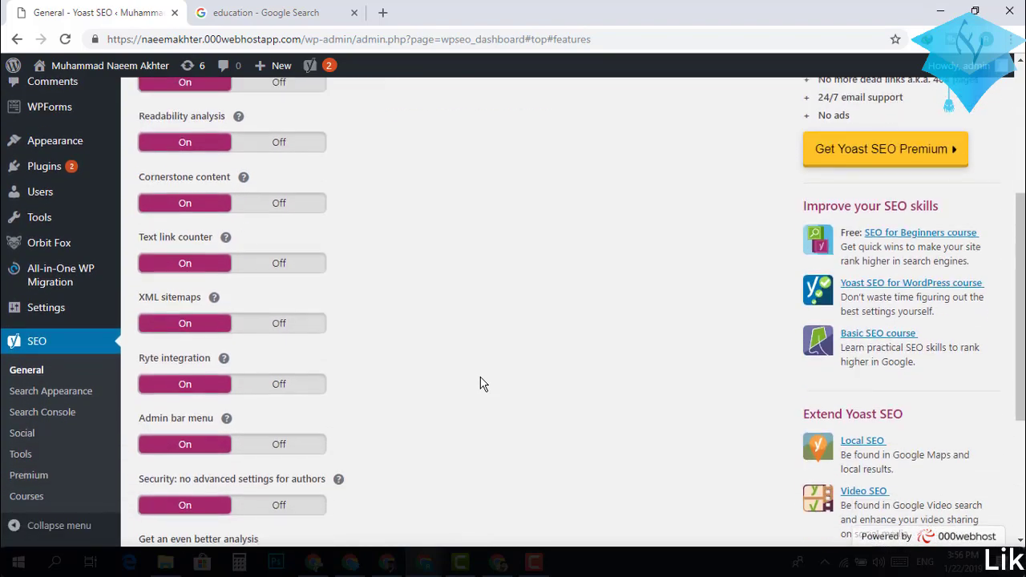
scroll(481, 383, "up", 3)
scroll(481, 384, "down", 4)
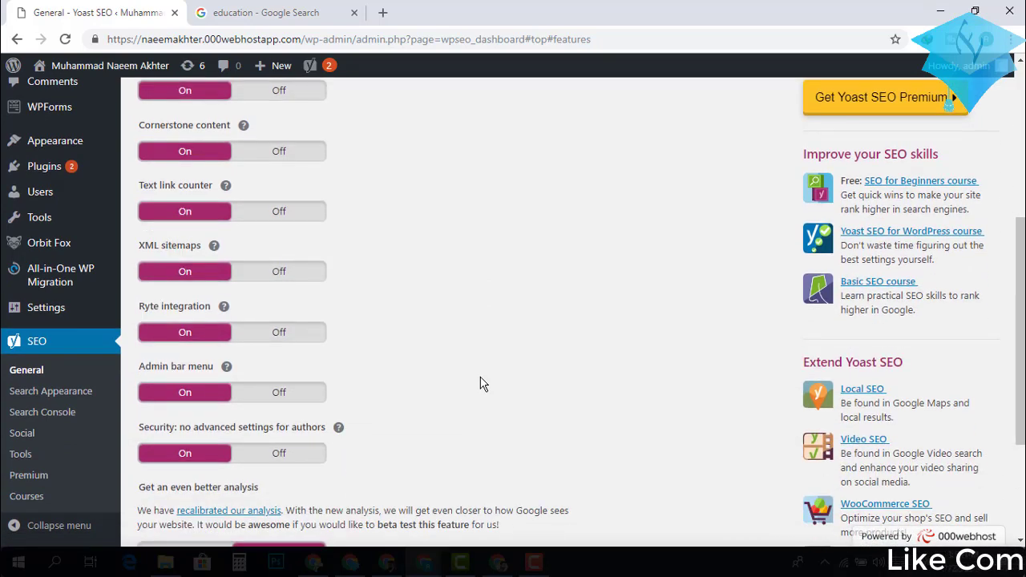
scroll(481, 383, "up", 4)
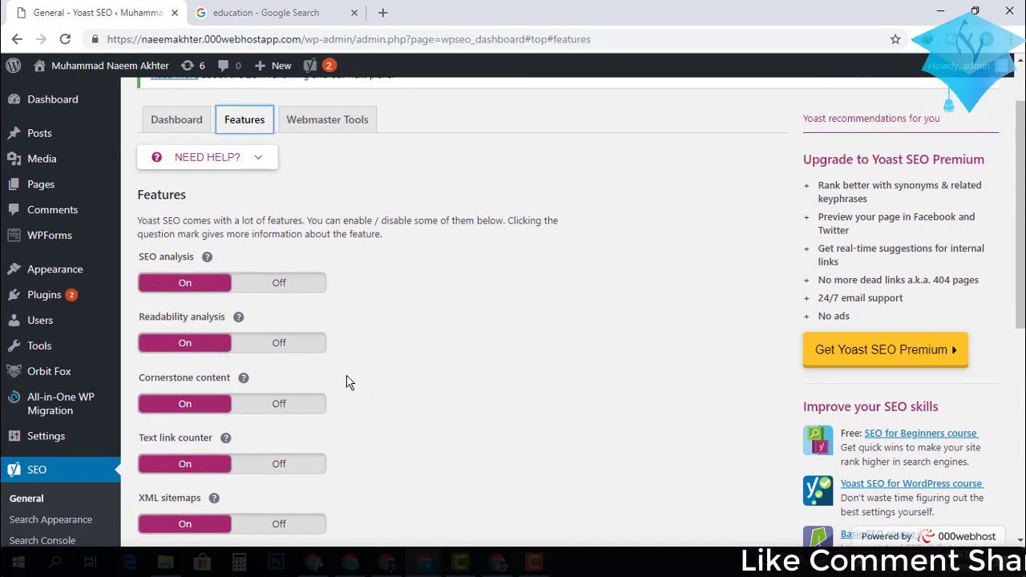
scroll(346, 382, "down", 1)
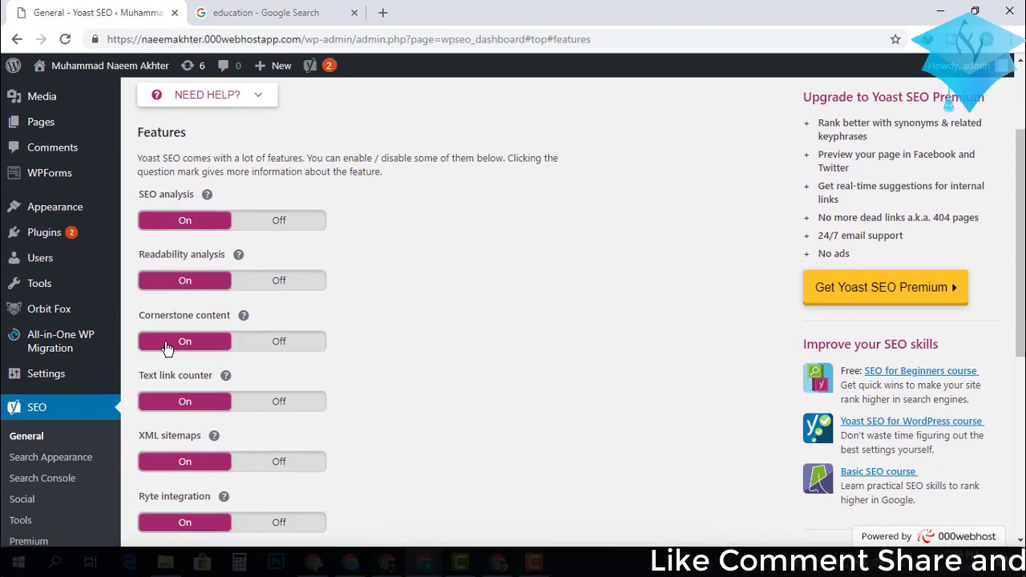
scroll(381, 392, "down", 1)
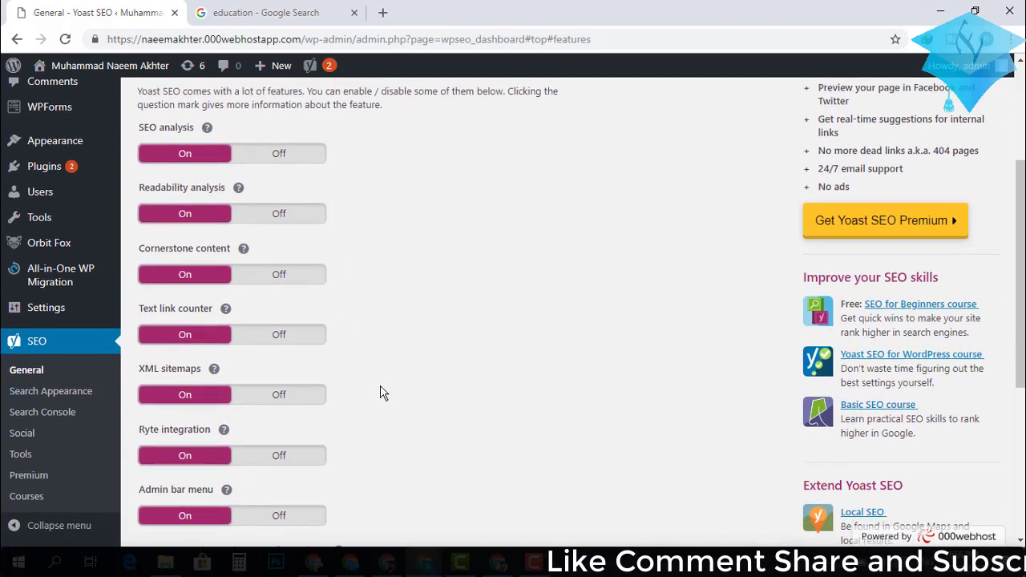
scroll(382, 393, "down", 2)
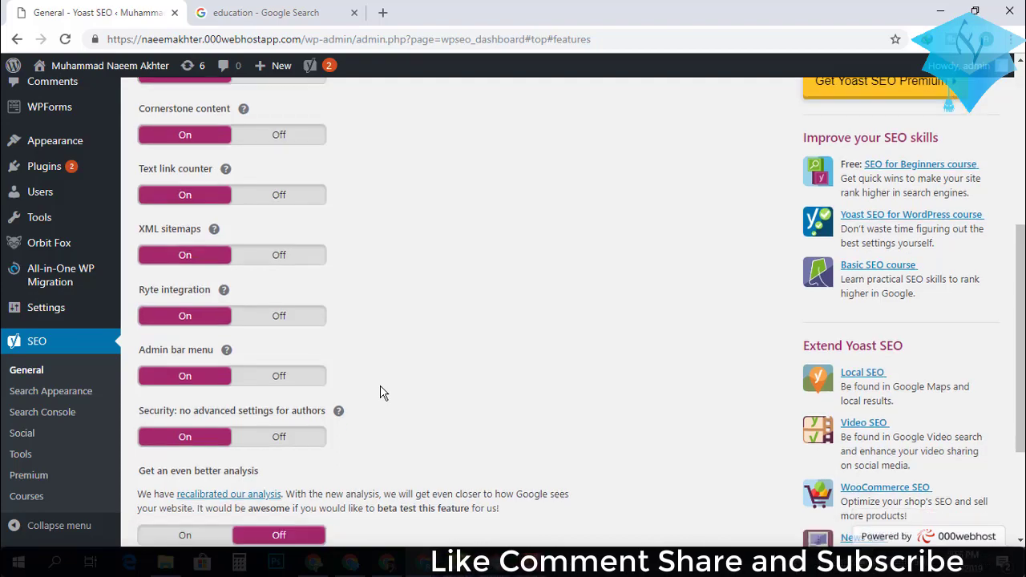
scroll(382, 392, "down", 2)
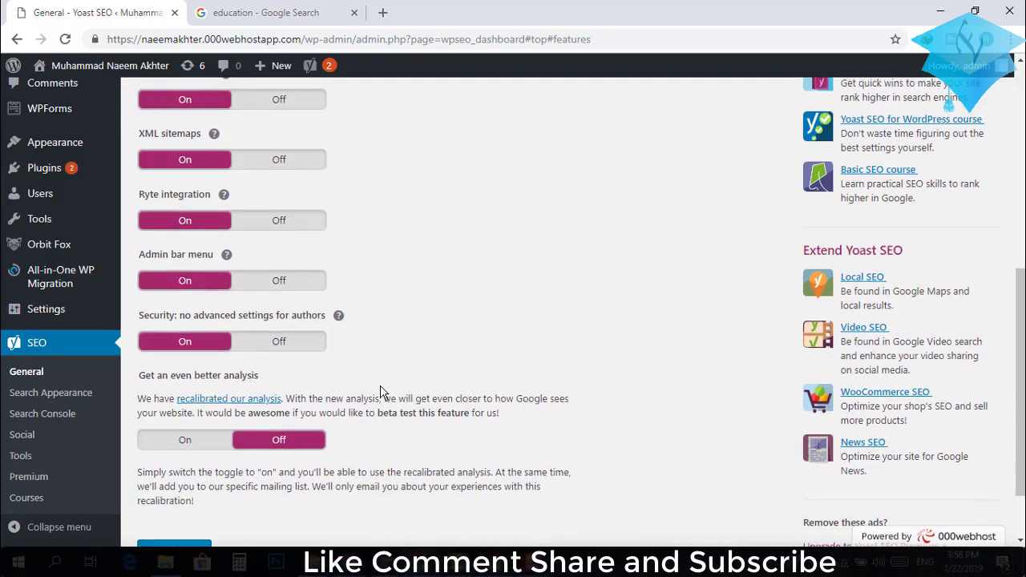
scroll(382, 392, "up", 3)
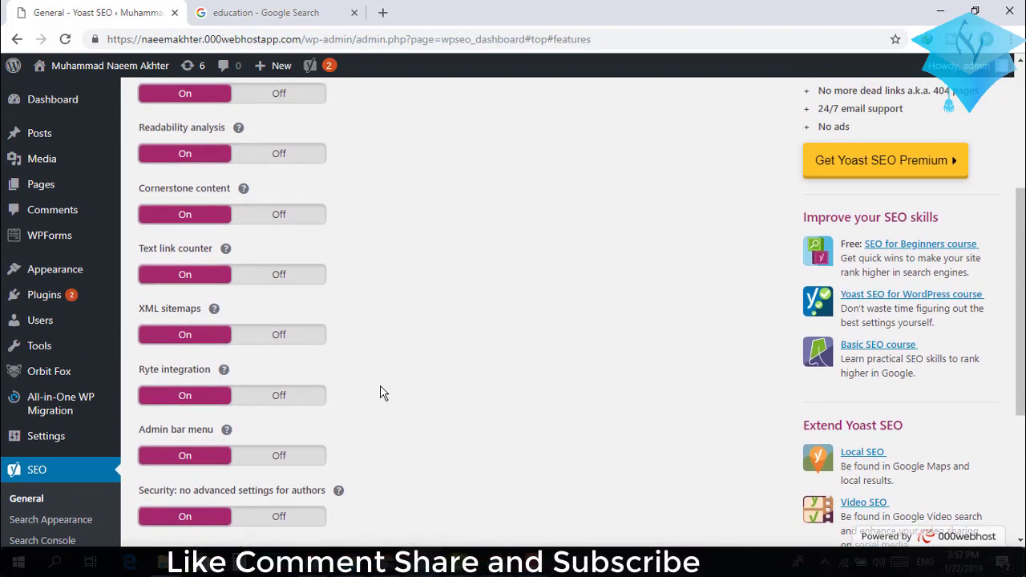
scroll(382, 393, "down", 1)
scroll(381, 392, "up", 1)
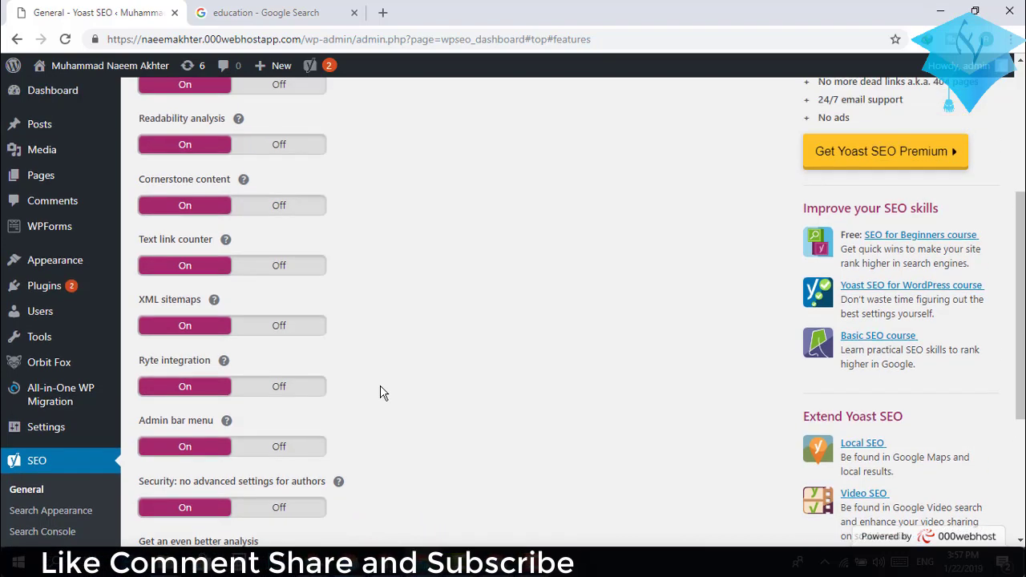
scroll(382, 392, "up", 2)
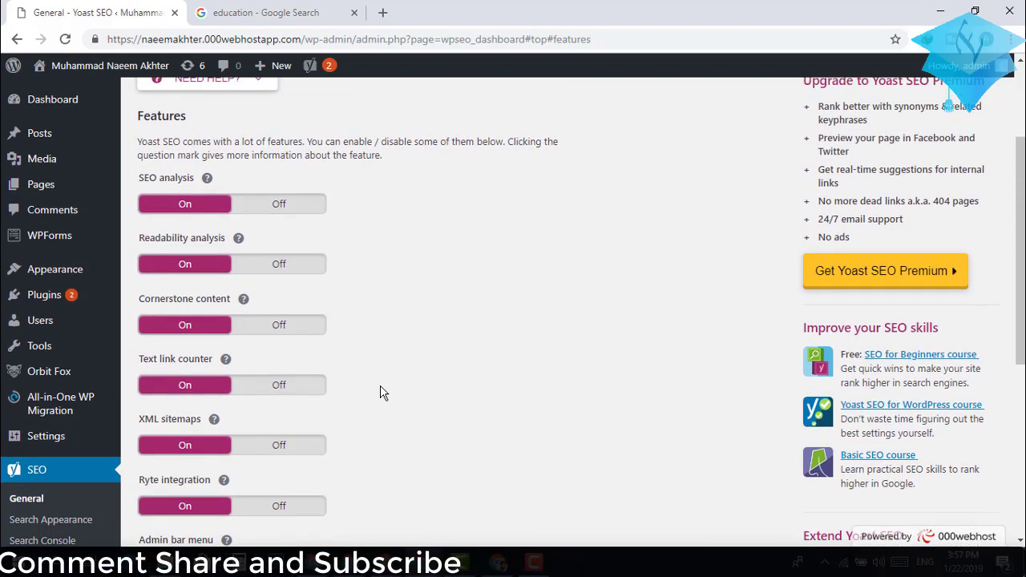
scroll(361, 209, "up", 2)
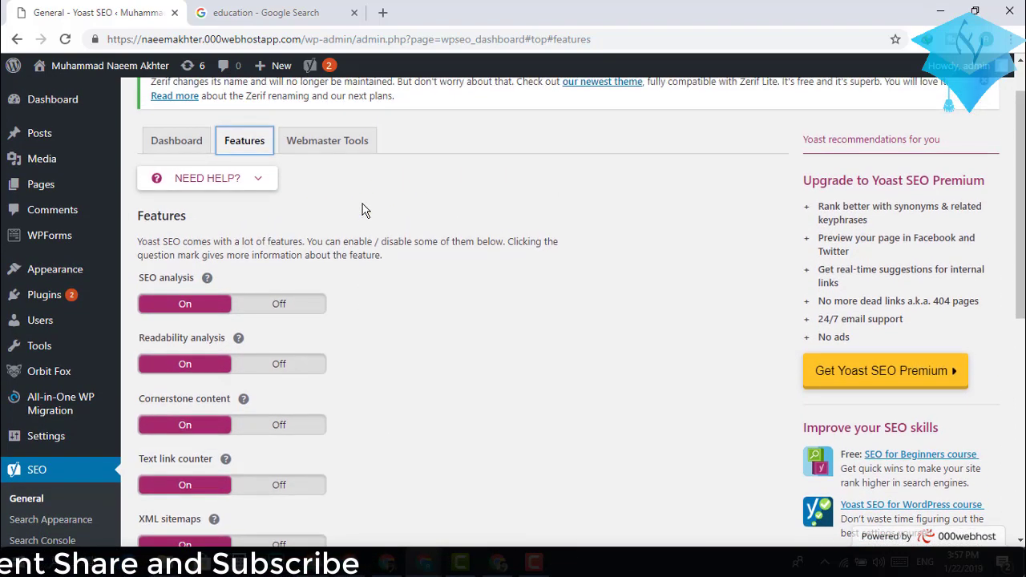
Show the help text for the SEO analysis and readability analysis features.
left_click(206, 278)
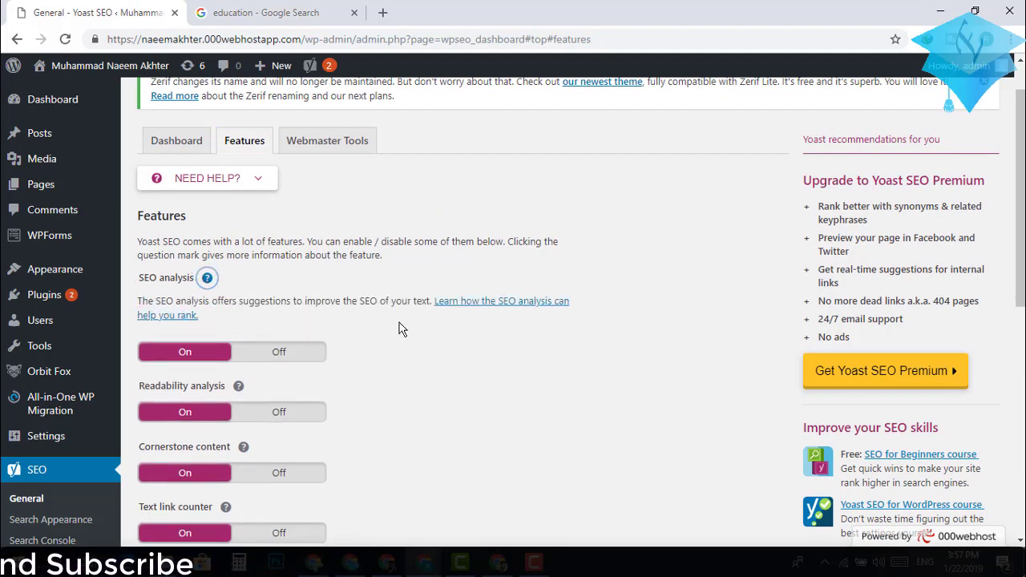
scroll(484, 340, "down", 1)
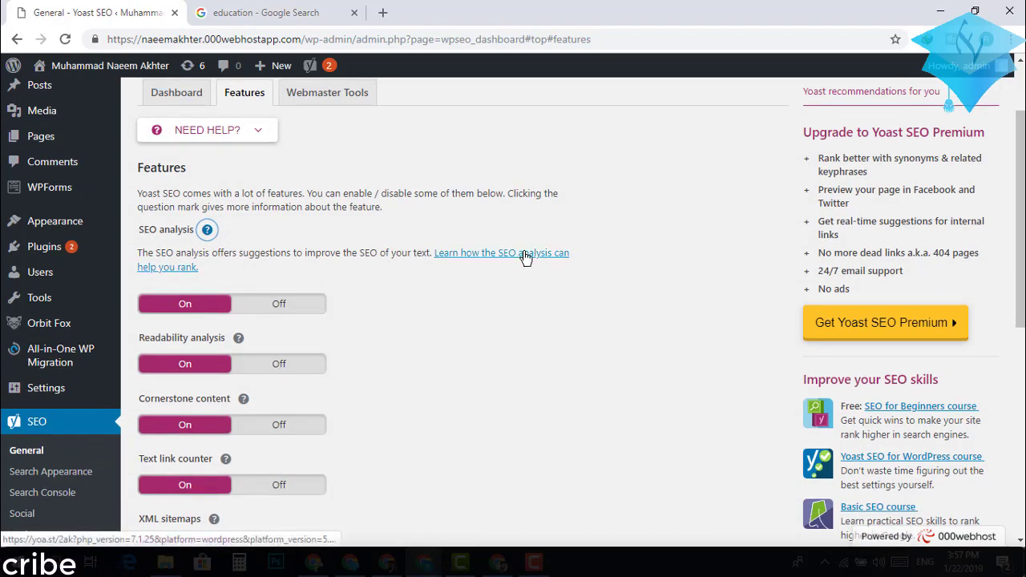
scroll(421, 351, "down", 3)
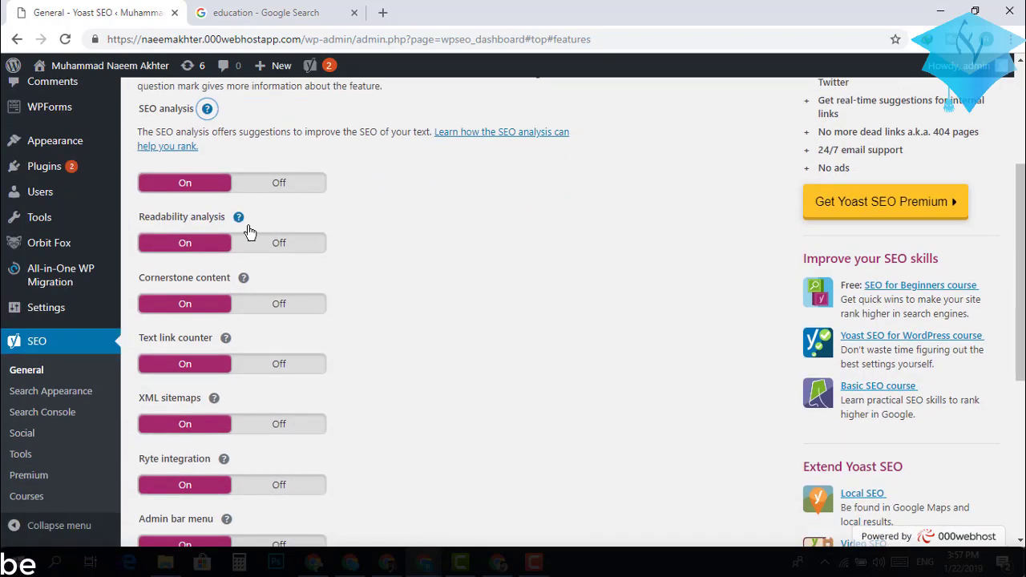
left_click(239, 219)
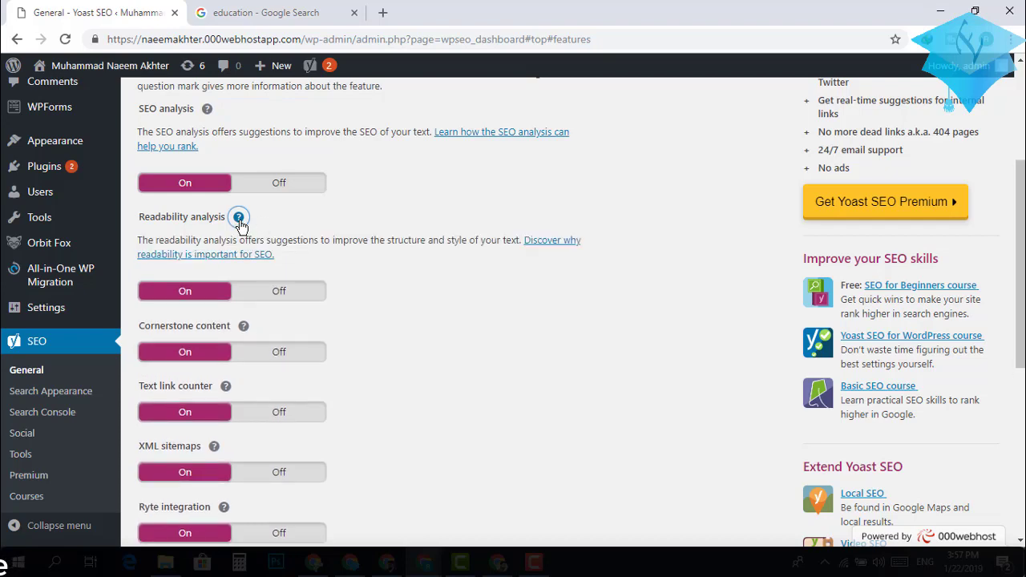
left_click(239, 219)
scroll(470, 297, "down", 3)
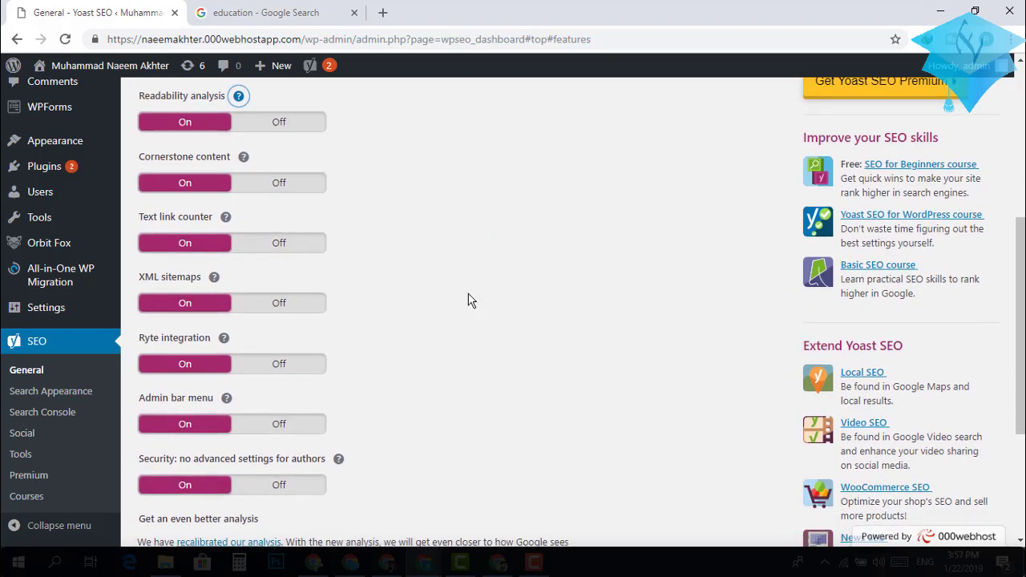
Read the XML sitemaps explanation, then scroll down toward Ryte integration and the admin bar menu.
left_click(215, 277)
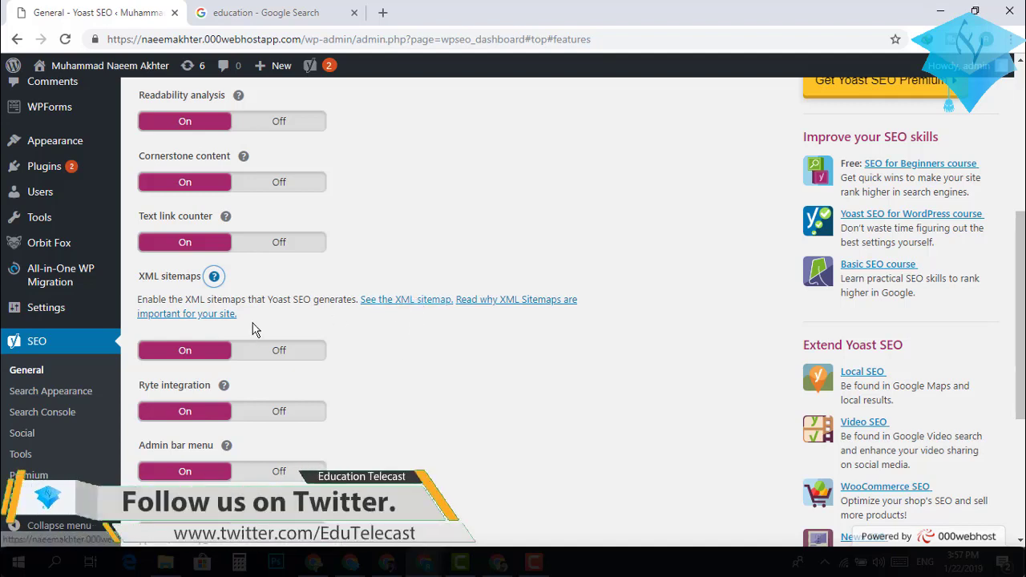
left_click(439, 303)
scroll(423, 360, "down", 1)
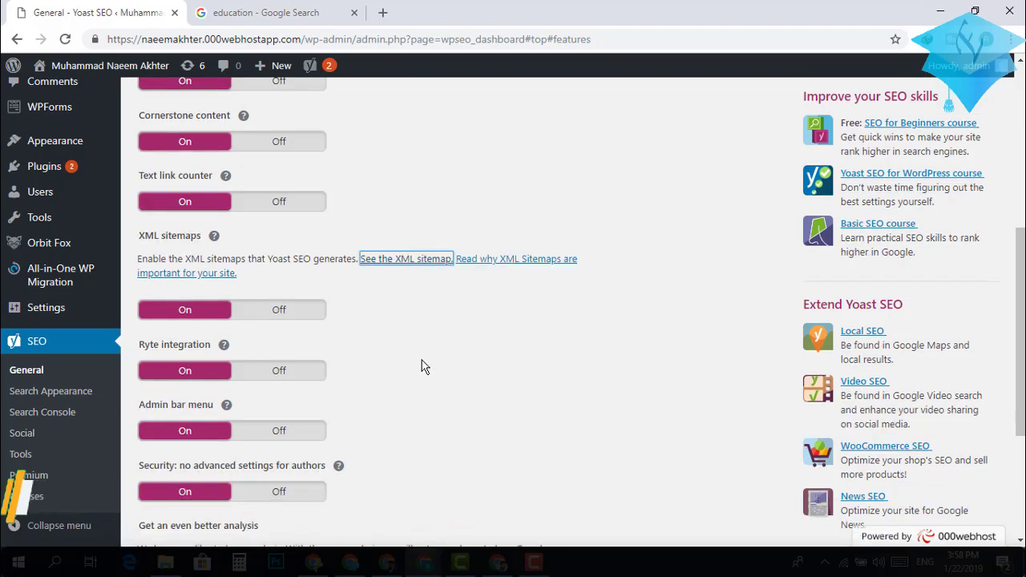
scroll(422, 366, "up", 1)
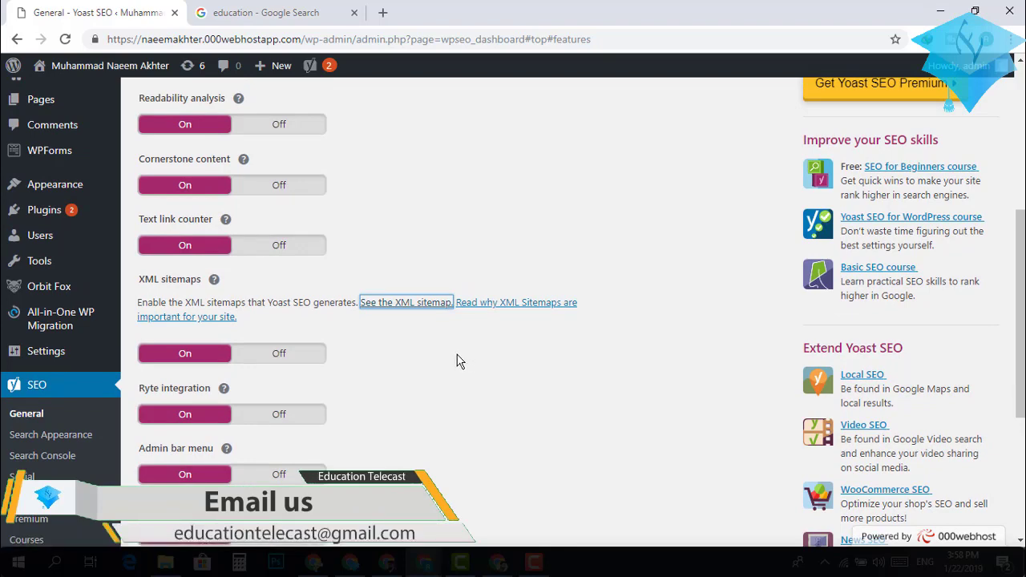
scroll(457, 361, "down", 1)
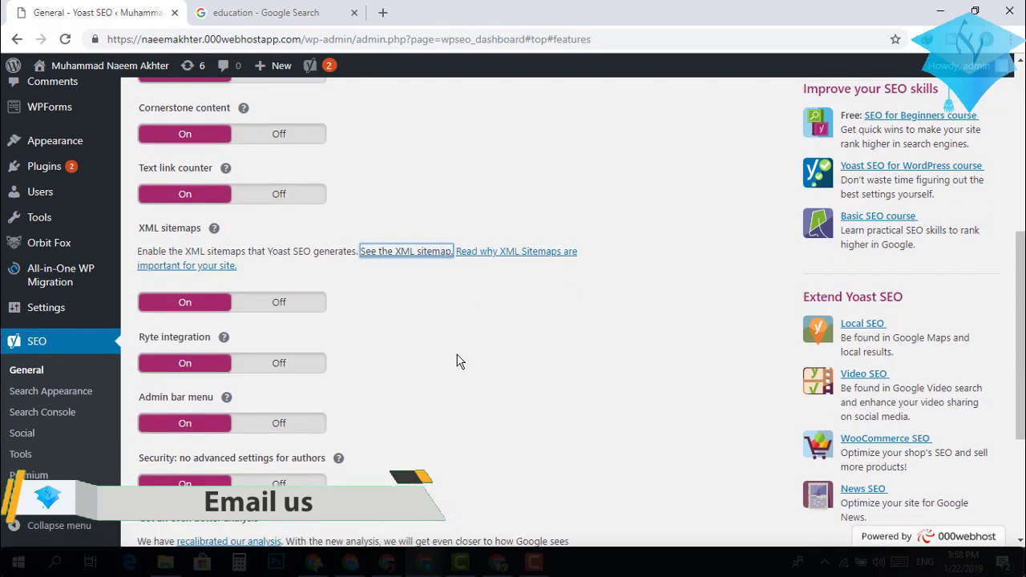
scroll(457, 360, "down", 1)
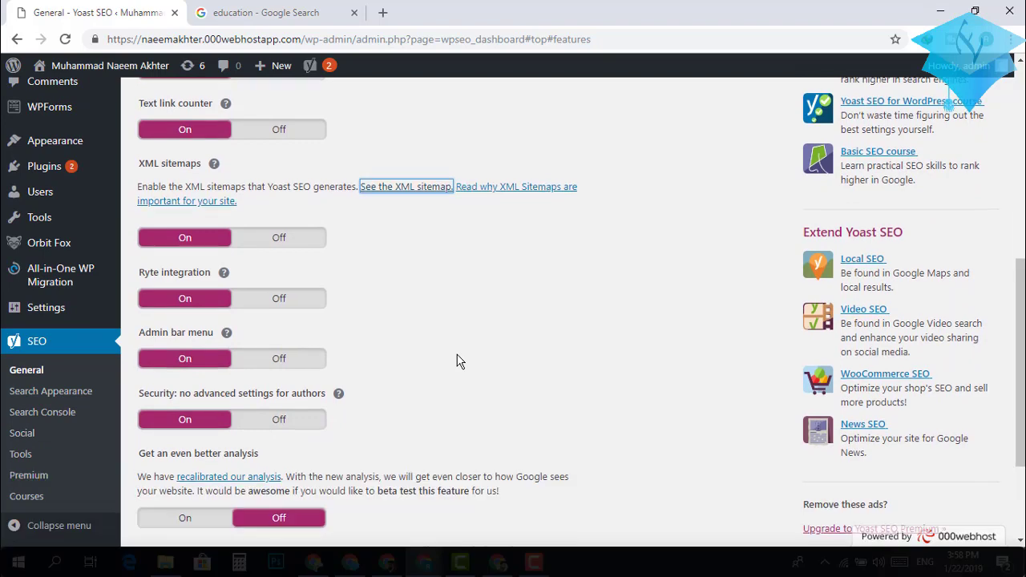
scroll(457, 361, "up", 1)
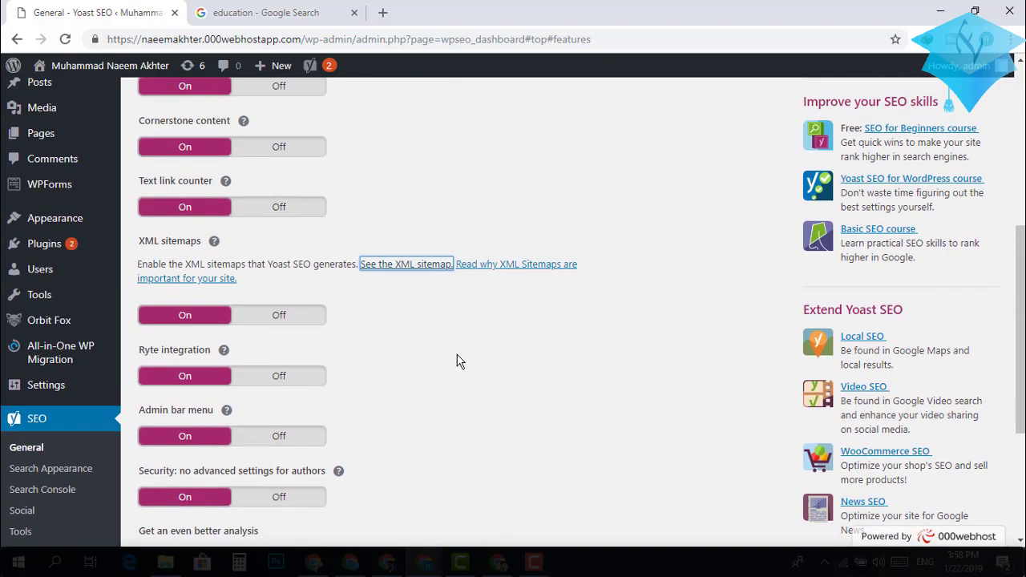
scroll(457, 361, "down", 1)
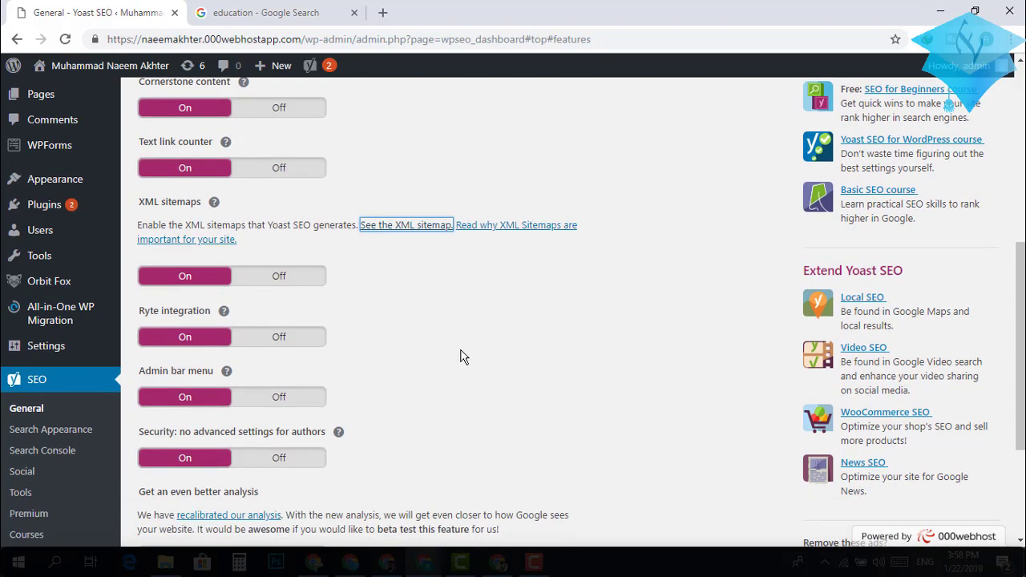
scroll(461, 356, "down", 1)
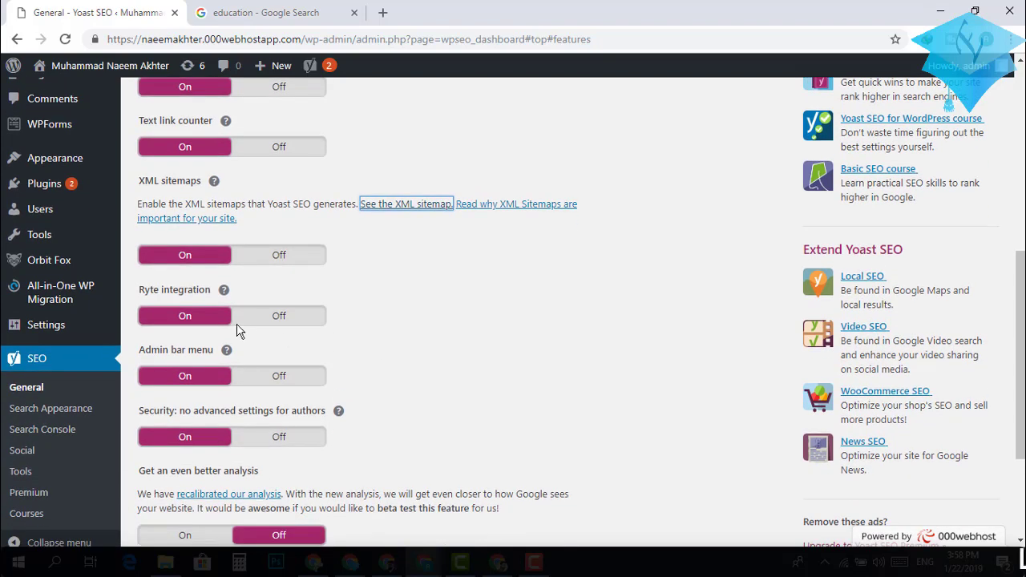
Show the Ryte integration and admin bar menu help, then scroll down to Save changes.
left_click(225, 292)
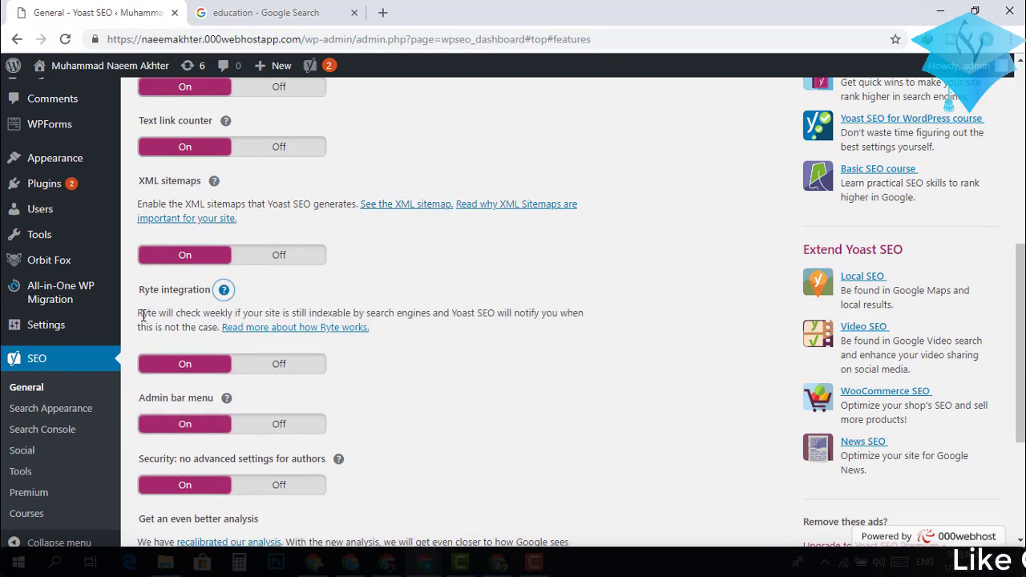
scroll(461, 423, "down", 2)
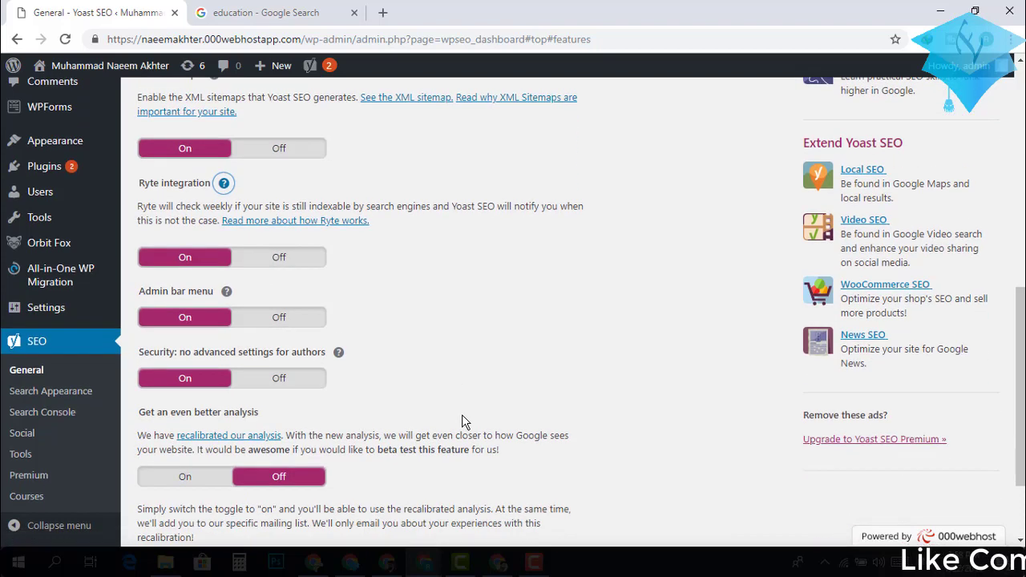
left_click(227, 293)
scroll(443, 357, "down", 2)
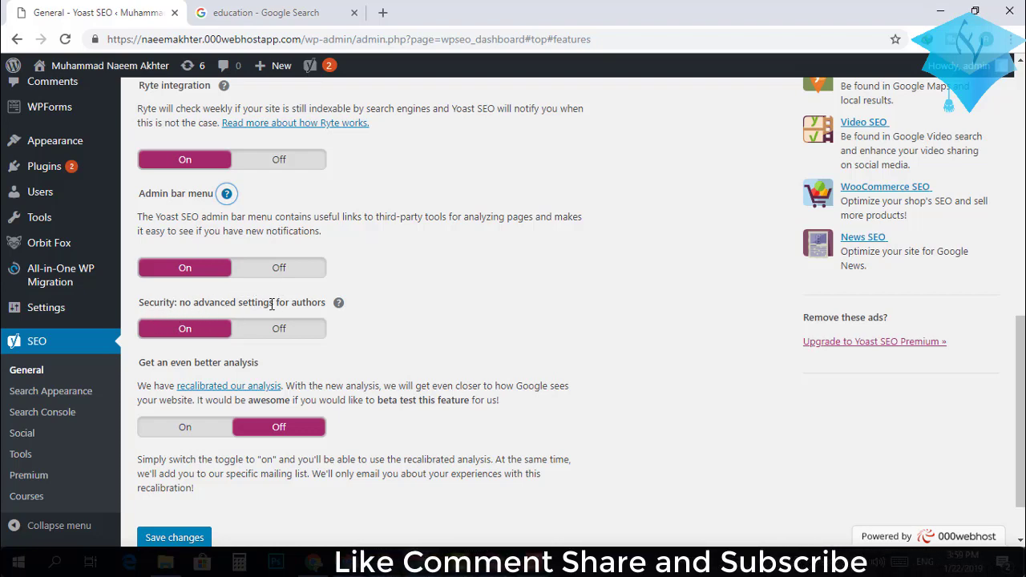
scroll(453, 360, "down", 1)
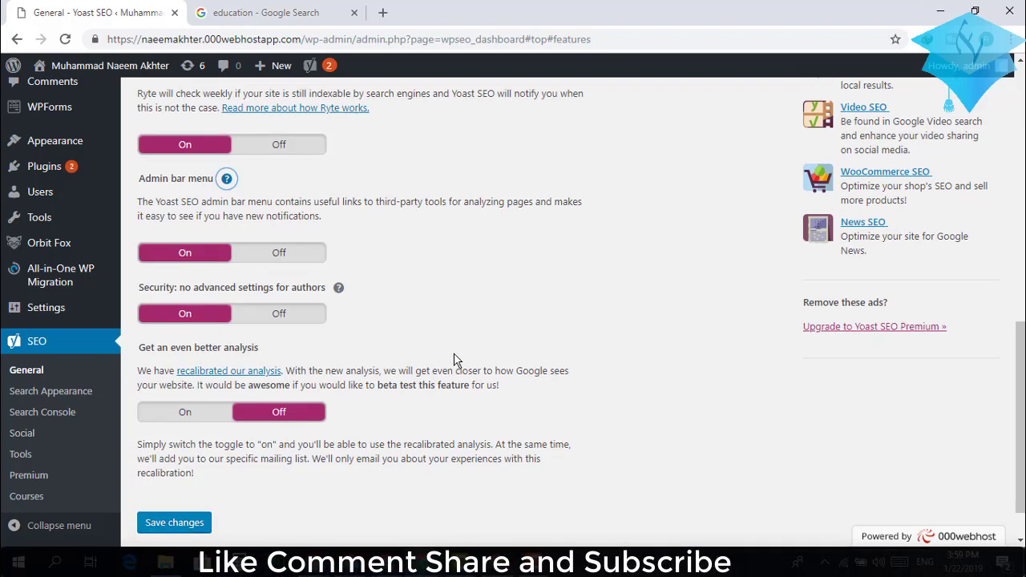
scroll(453, 359, "down", 2)
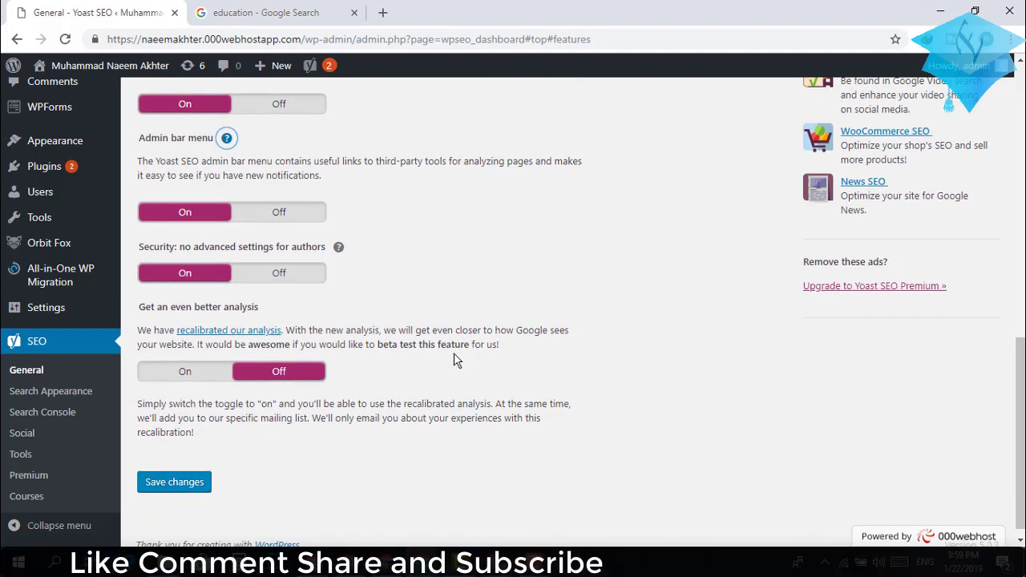
scroll(453, 359, "down", 1)
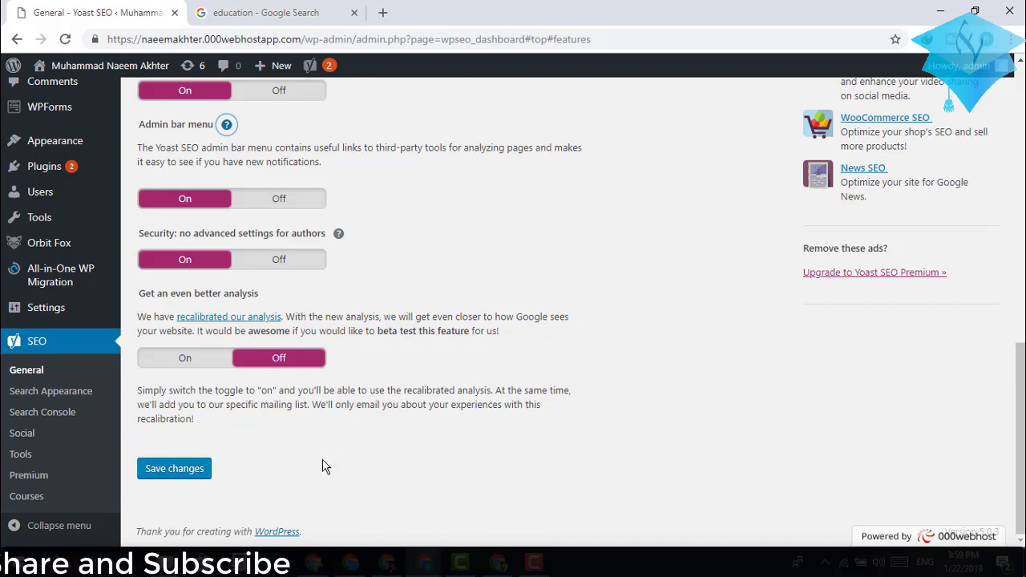
Save the Features tab settings so 'Settings saved.' is confirmed.
left_click(198, 473)
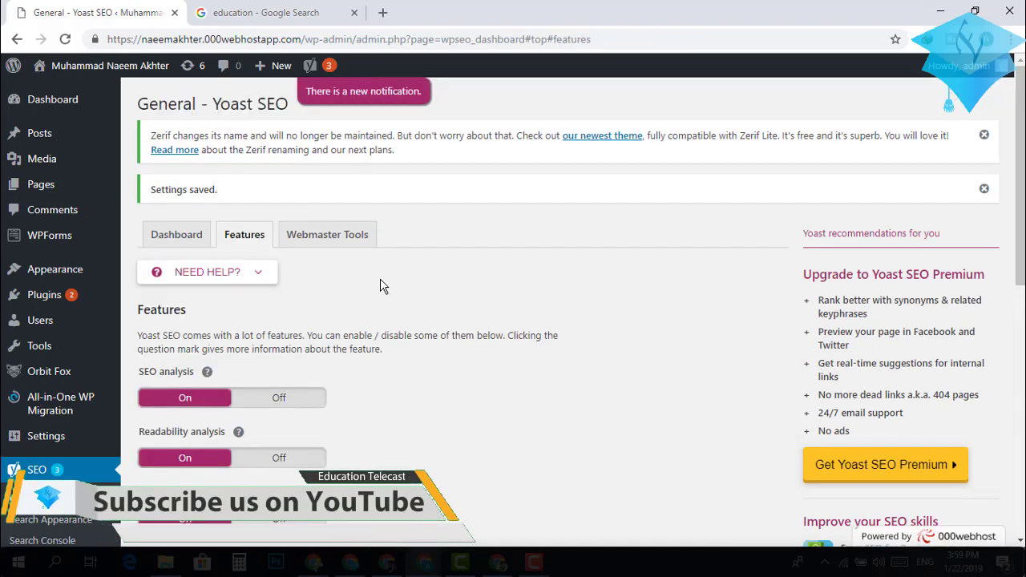
left_click(343, 238)
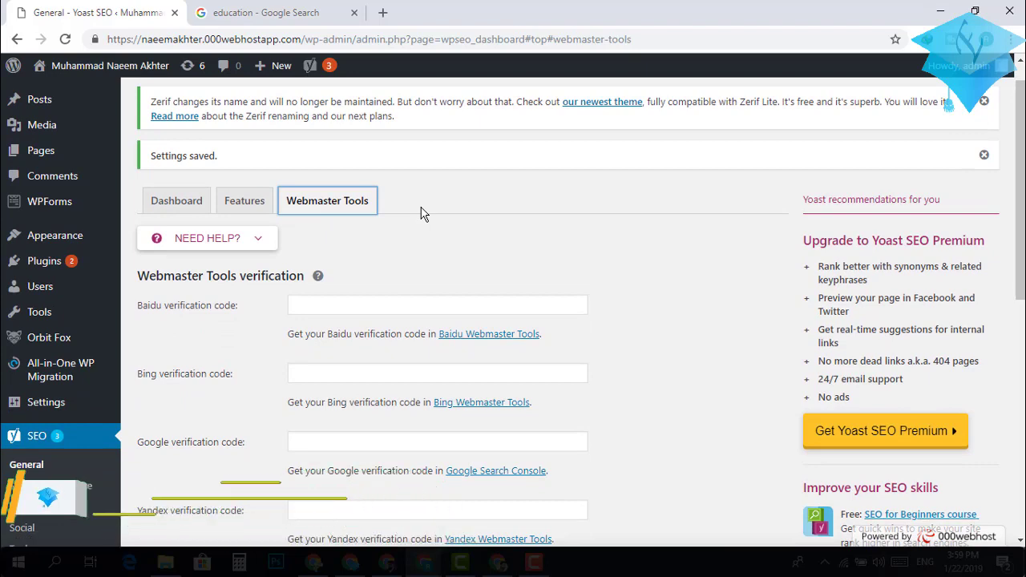
scroll(424, 214, "up", 1)
scroll(423, 214, "down", 2)
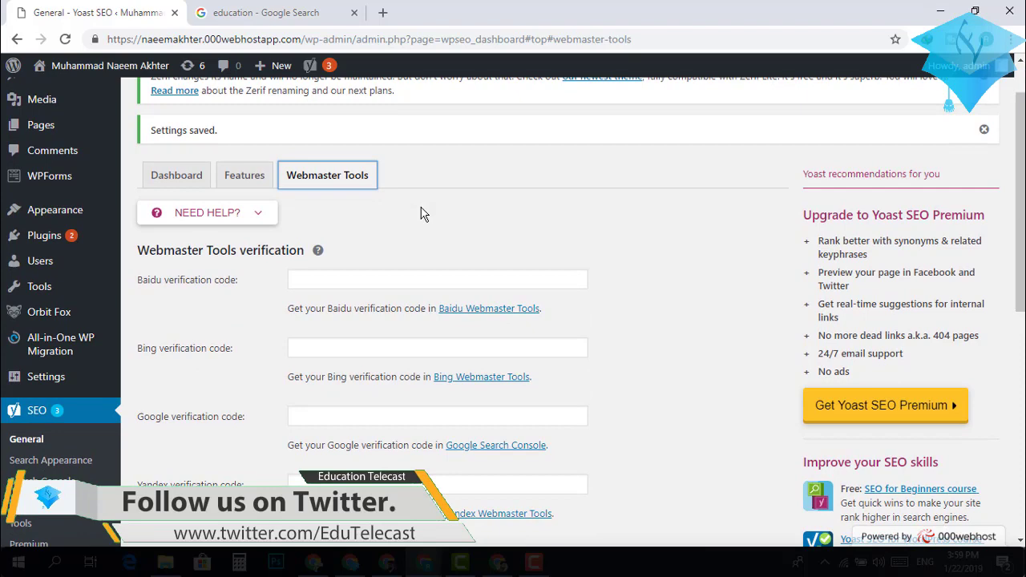
scroll(424, 214, "down", 1)
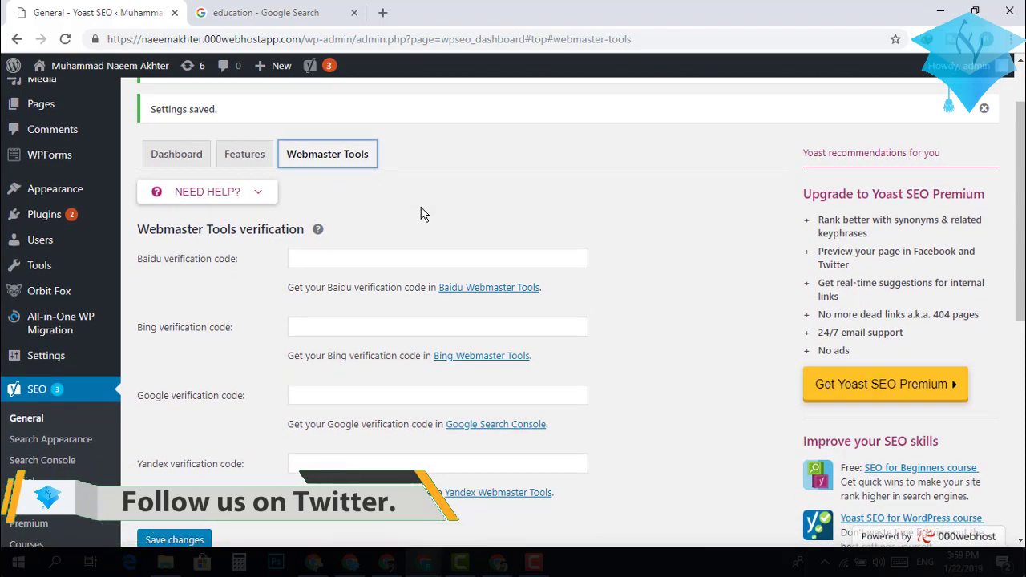
scroll(423, 214, "down", 1)
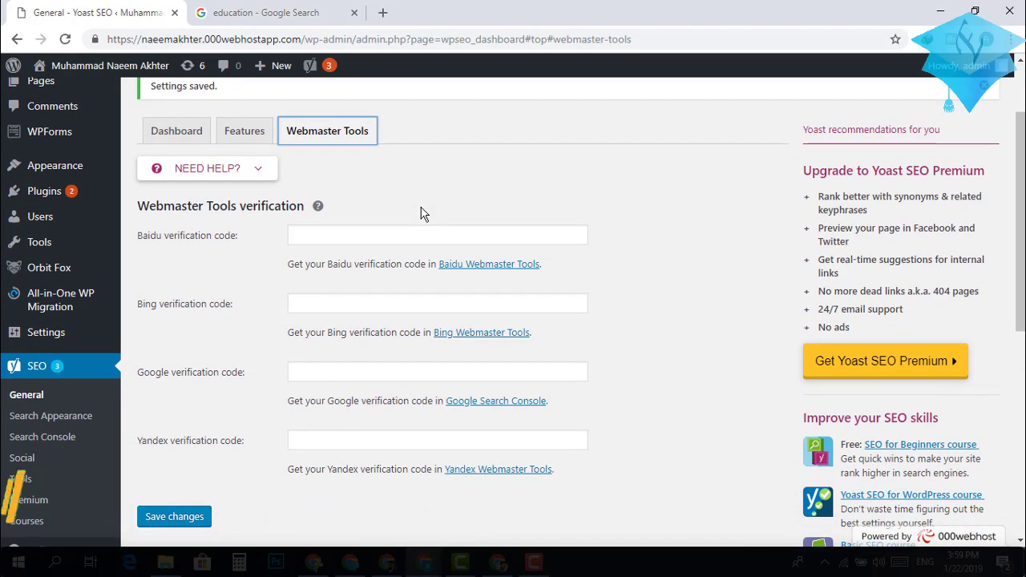
scroll(423, 214, "down", 1)
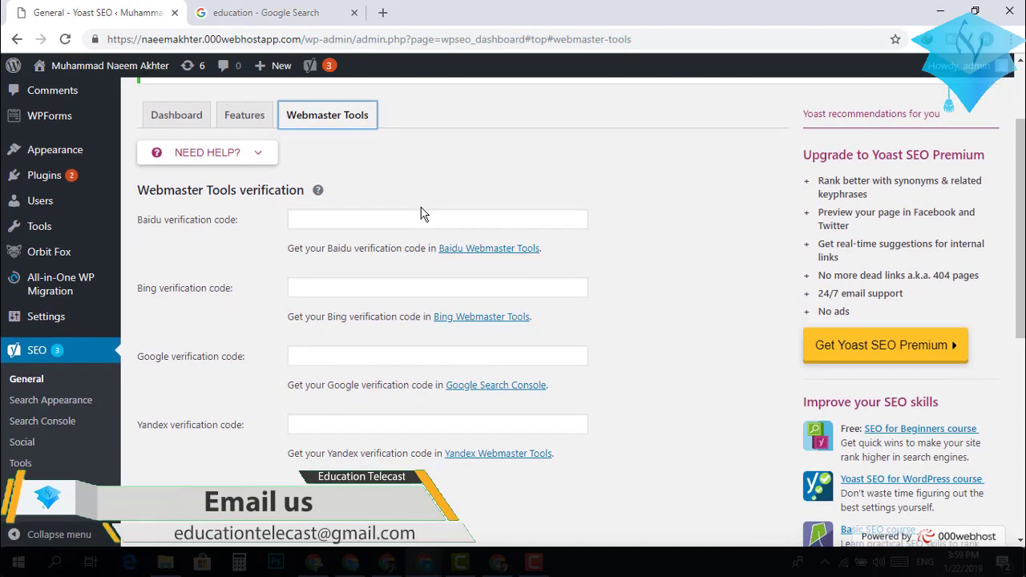
scroll(423, 214, "up", 2)
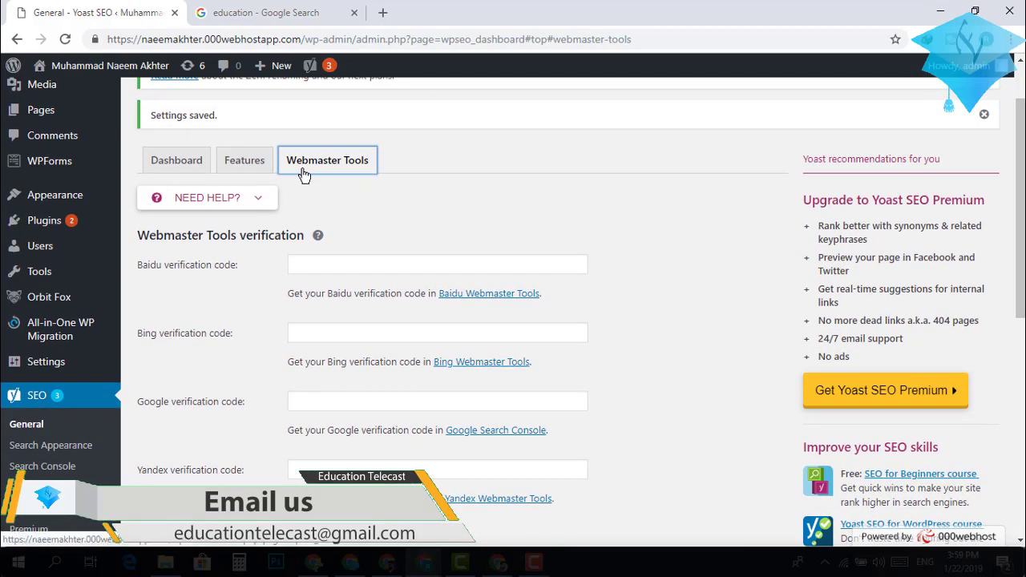
scroll(240, 192, "down", 3)
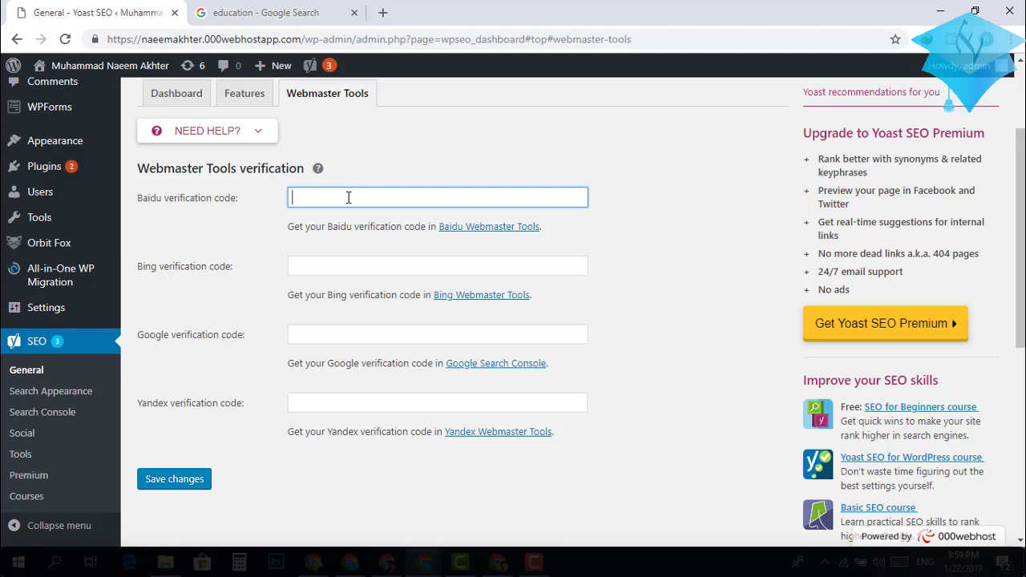
scroll(349, 197, "up", 2)
scroll(349, 197, "down", 1)
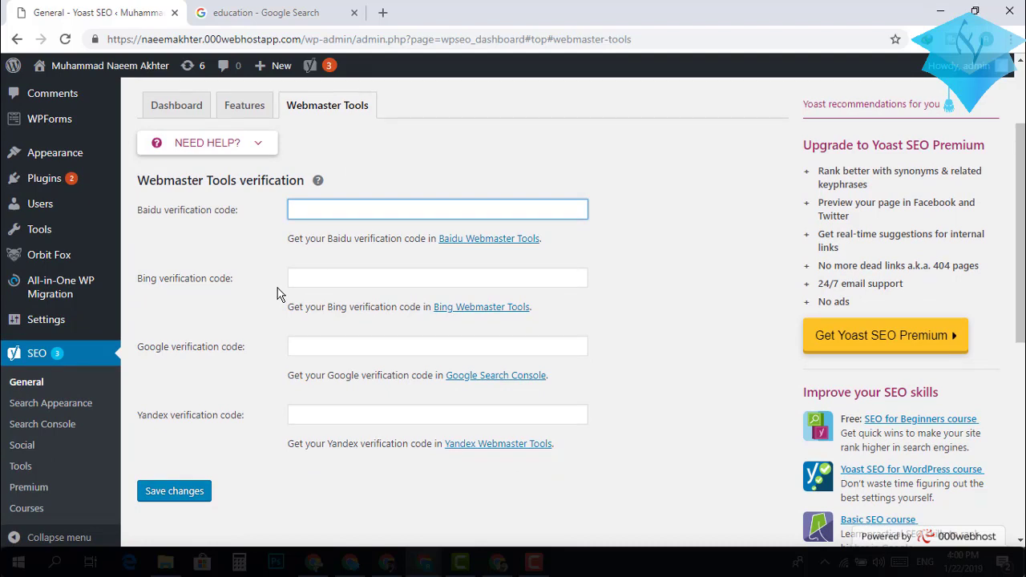
scroll(278, 288, "down", 1)
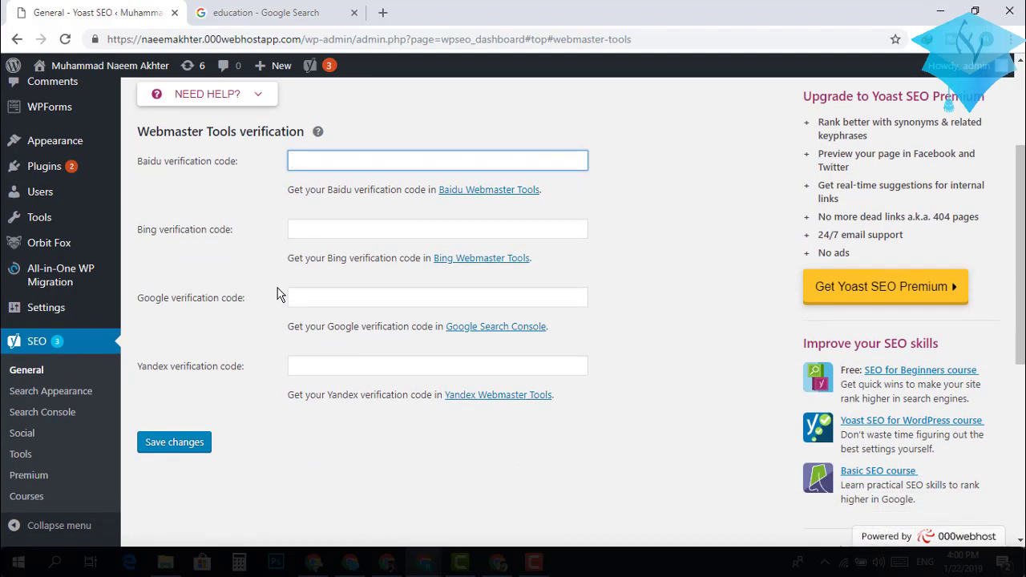
left_click(326, 232)
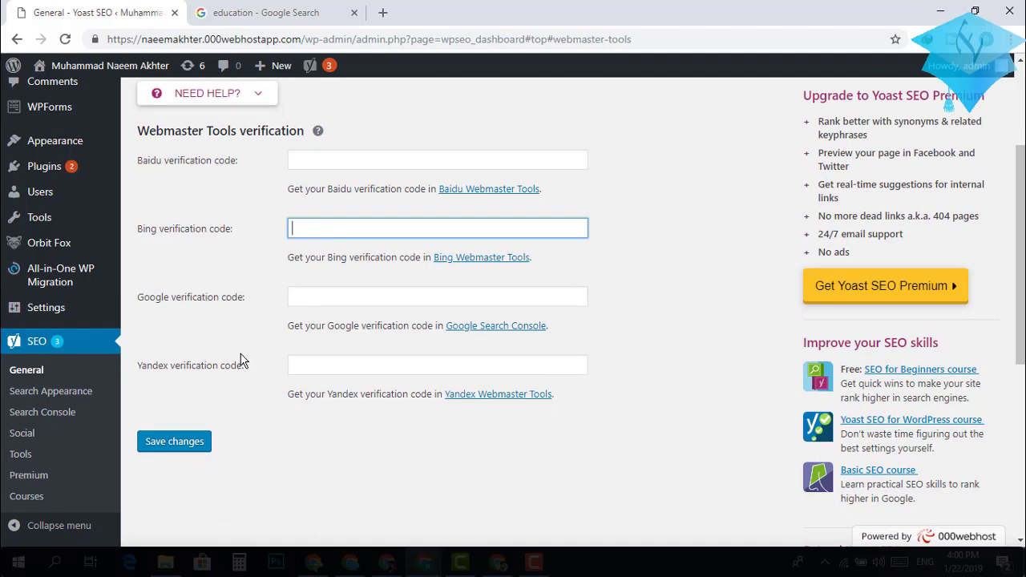
left_click(330, 299)
left_click(308, 368)
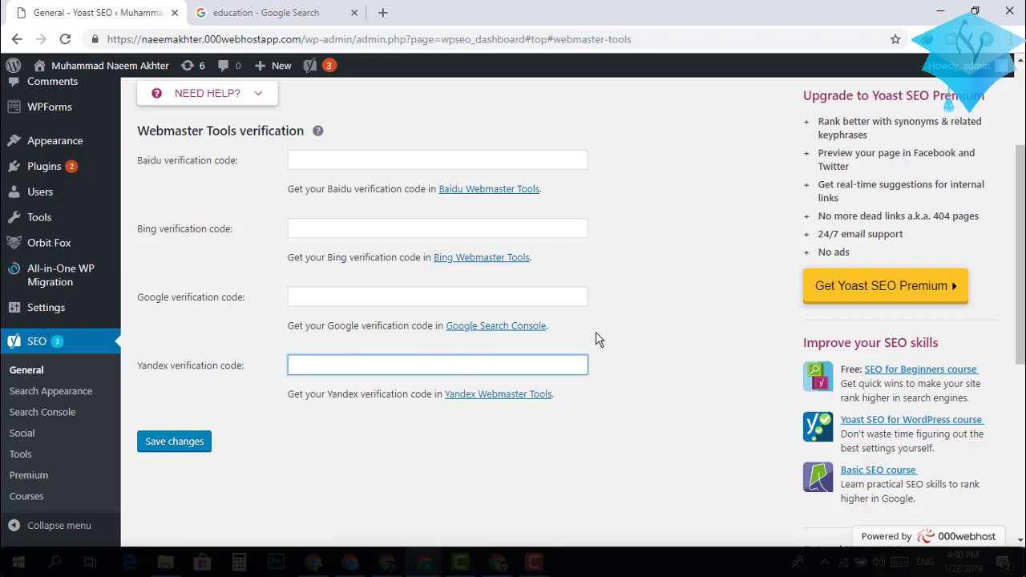
left_click(337, 300)
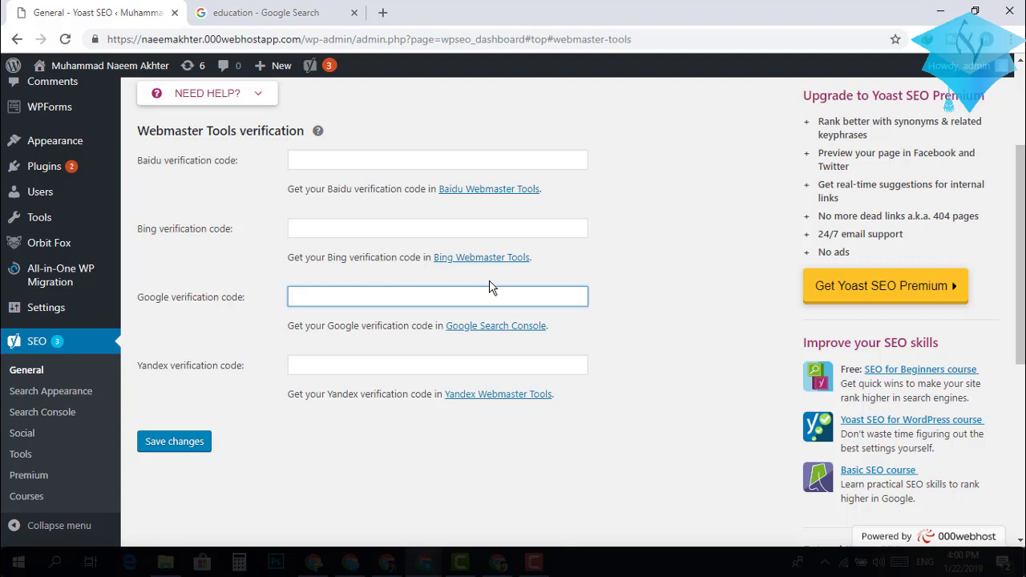
On the Google tab, replace the education query with 'google console' and run the search.
left_click(271, 9)
left_click(309, 72)
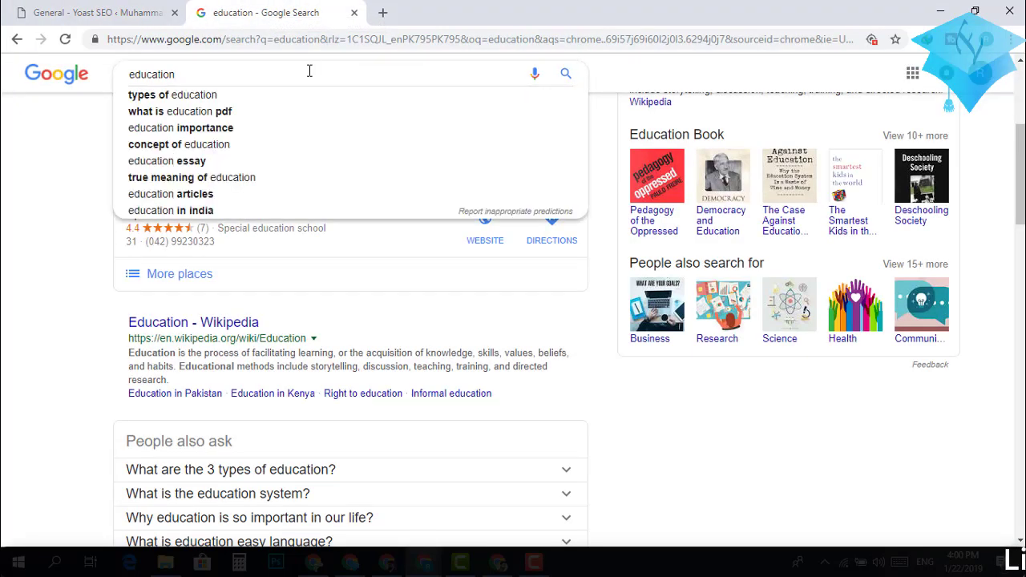
key("BackSpace")
key("BackSpace")
key("BackSpace")
key("BackSpace")
key("BackSpace")
key("BackSpace")
key("BackSpace")
key("BackSpace")
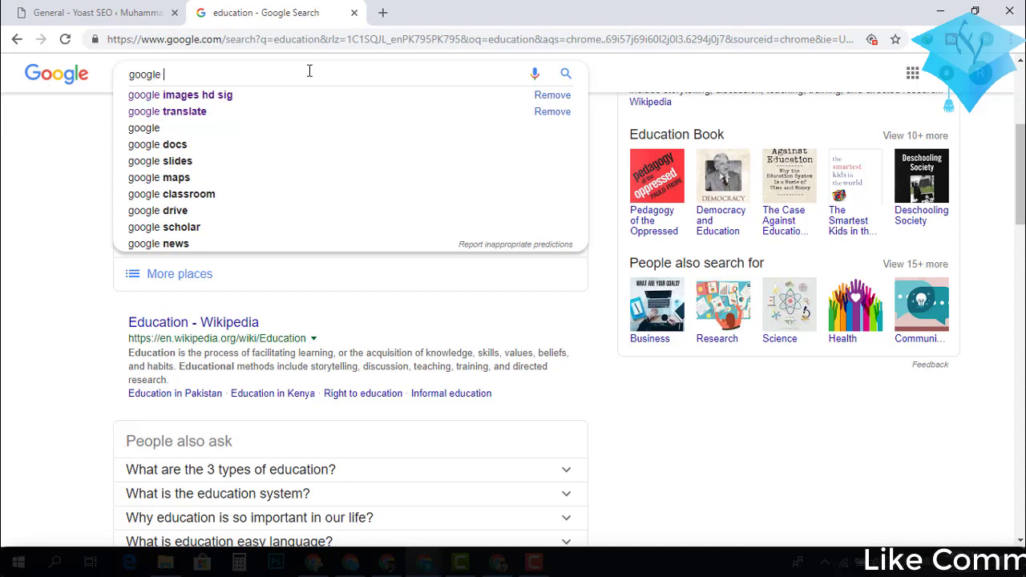
type("c")
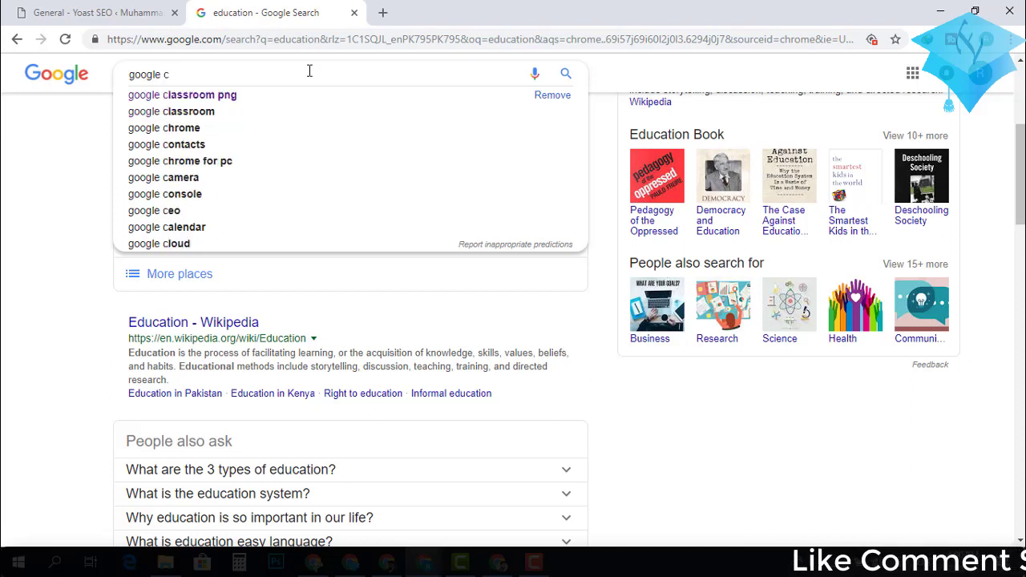
type("o")
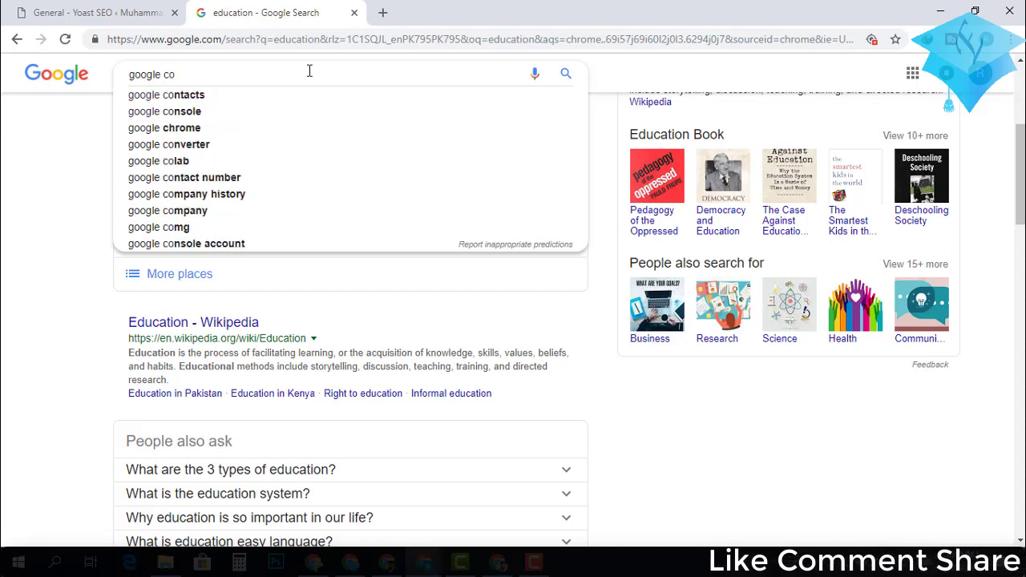
type("nsole")
key("Return")
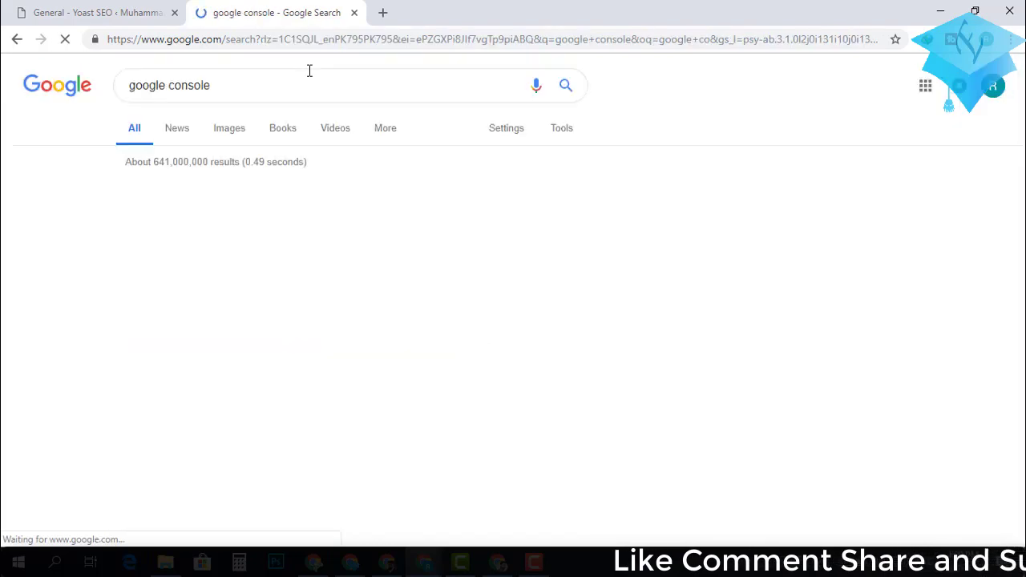
Open the Google Search Console result to its Site URL welcome page, then return to WordPress.
left_click(218, 201)
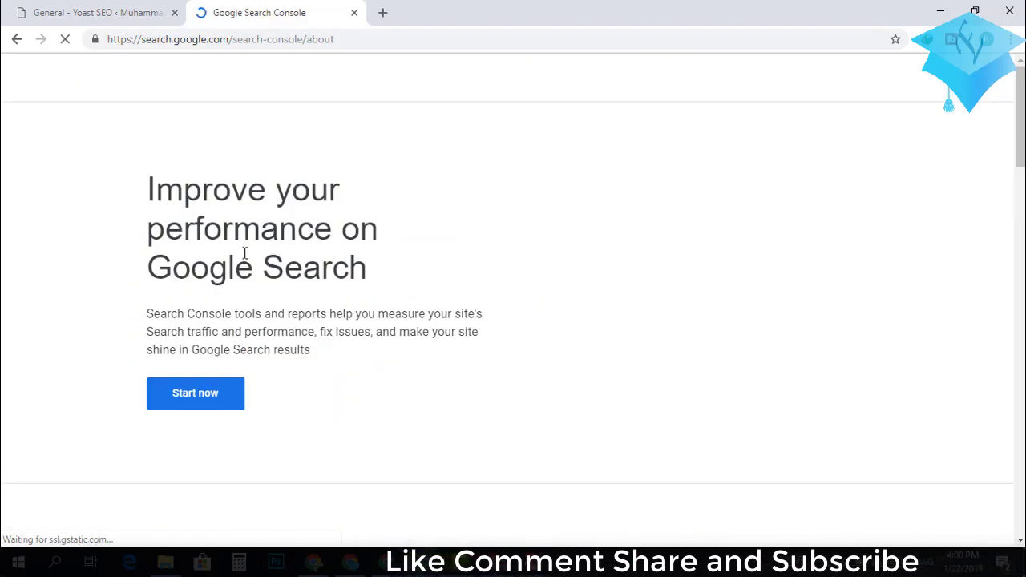
left_click(211, 395)
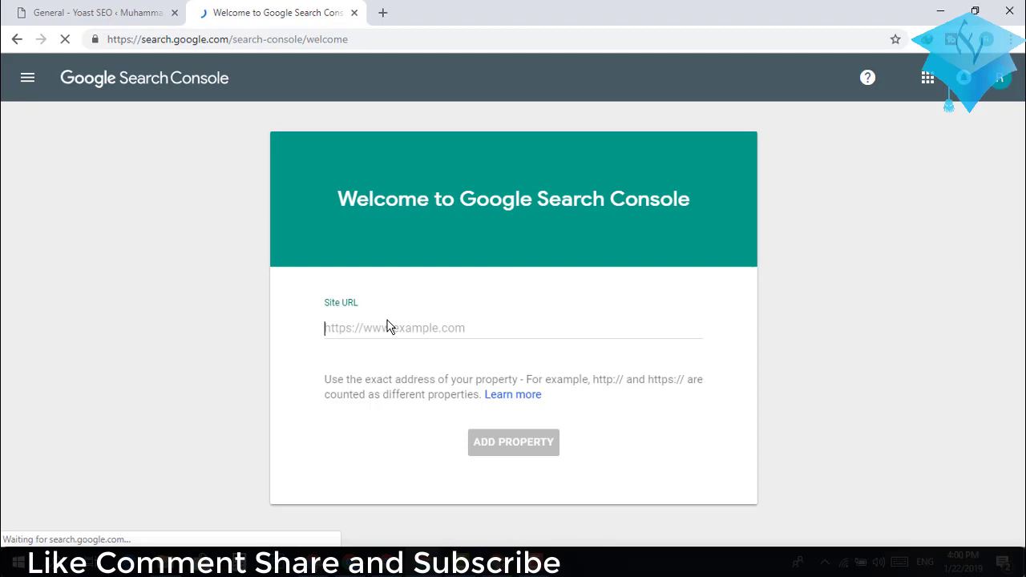
left_click(388, 322)
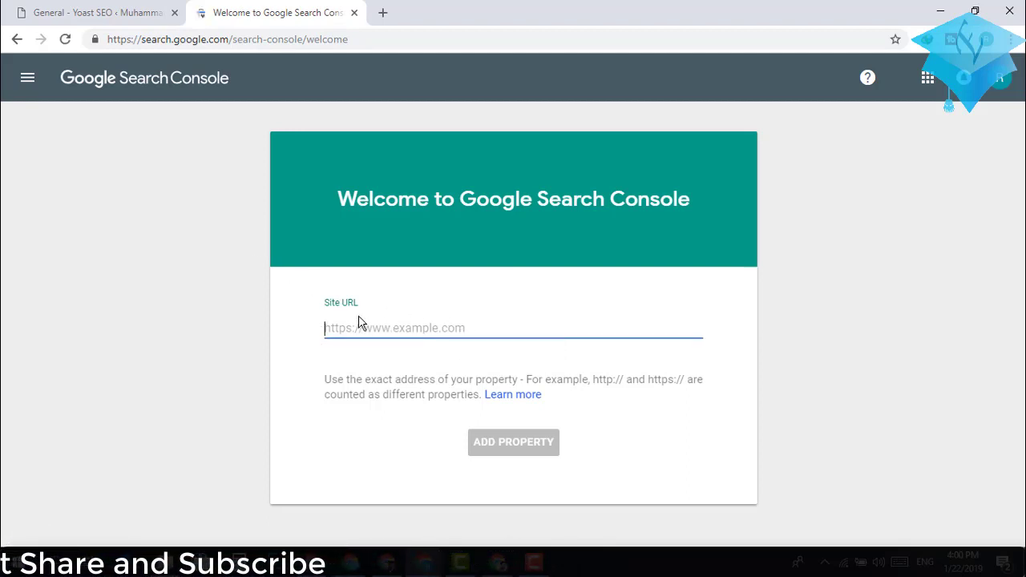
left_click(100, 12)
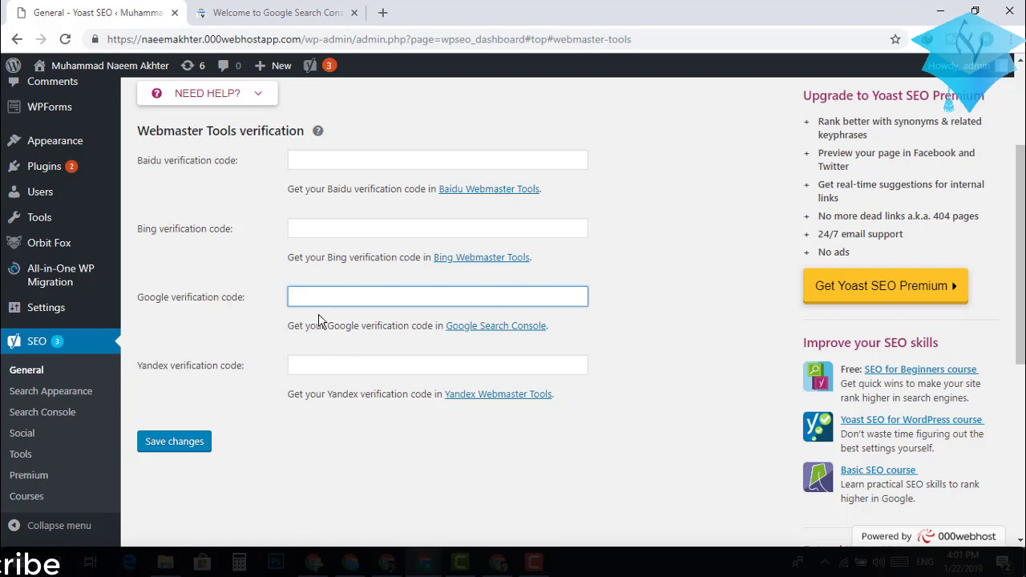
Paste the code into Yoast's Google verification field and save; it's rejected as invalid.
key("ctrl+v")
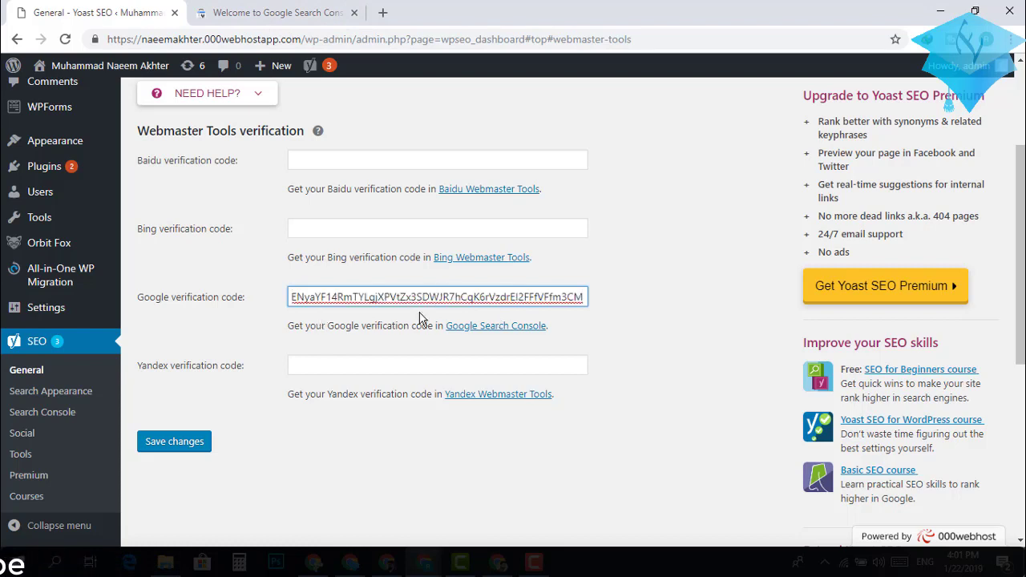
left_click(495, 327)
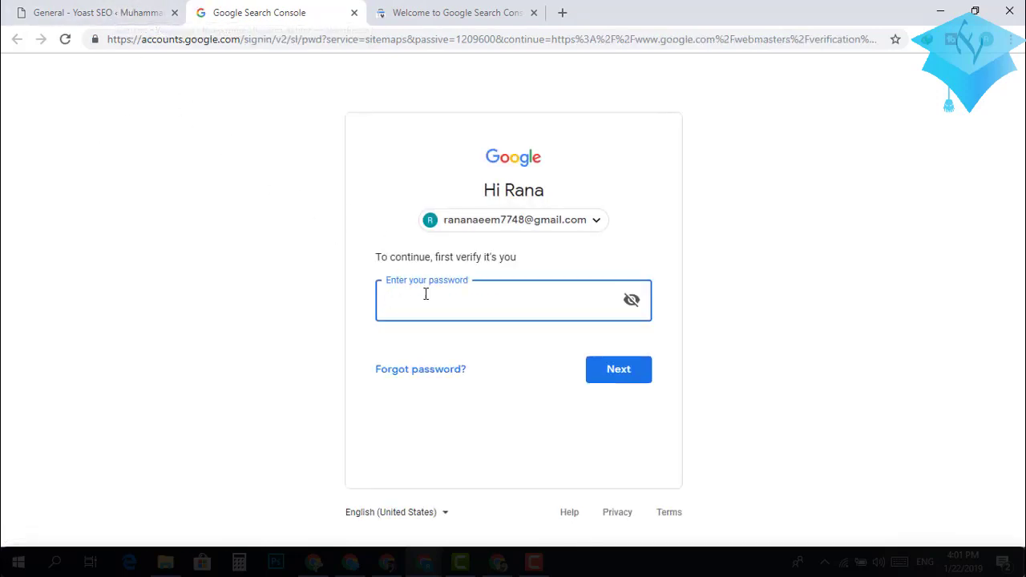
left_click(354, 12)
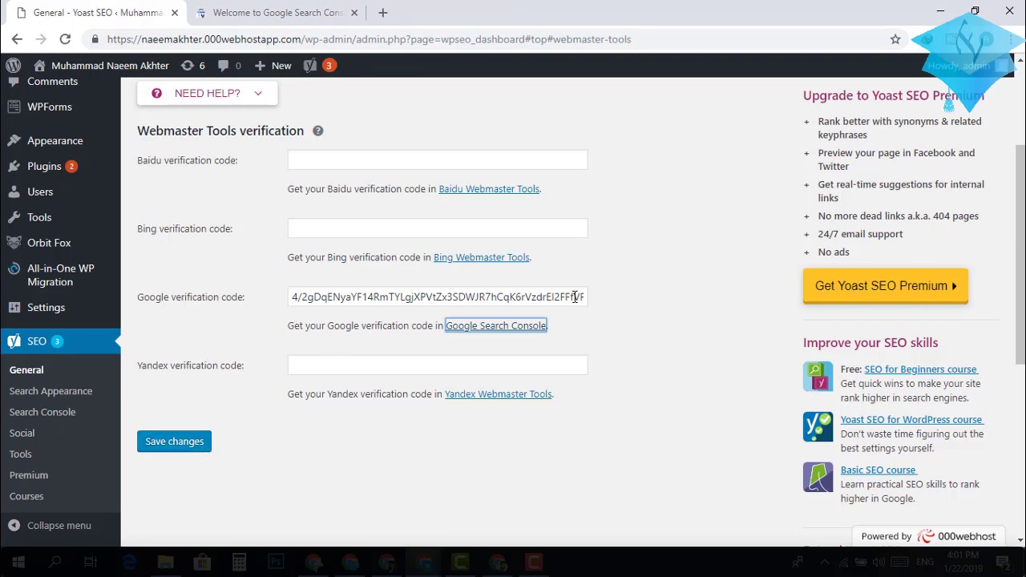
left_click(174, 442)
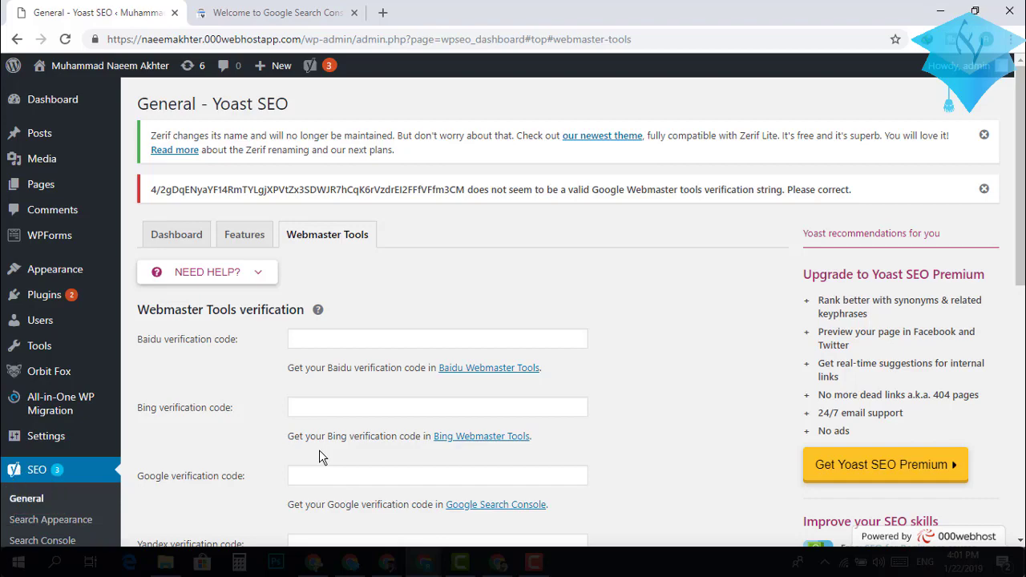
Dismiss the invalid-verification error notice and head for Posts > Add New.
scroll(319, 450, "down", 2)
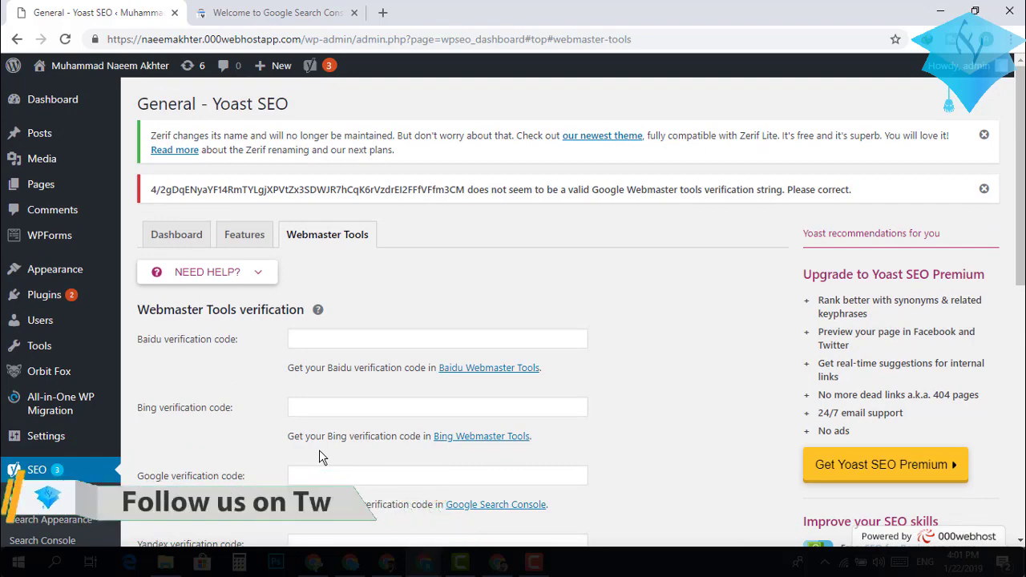
scroll(319, 450, "down", 1)
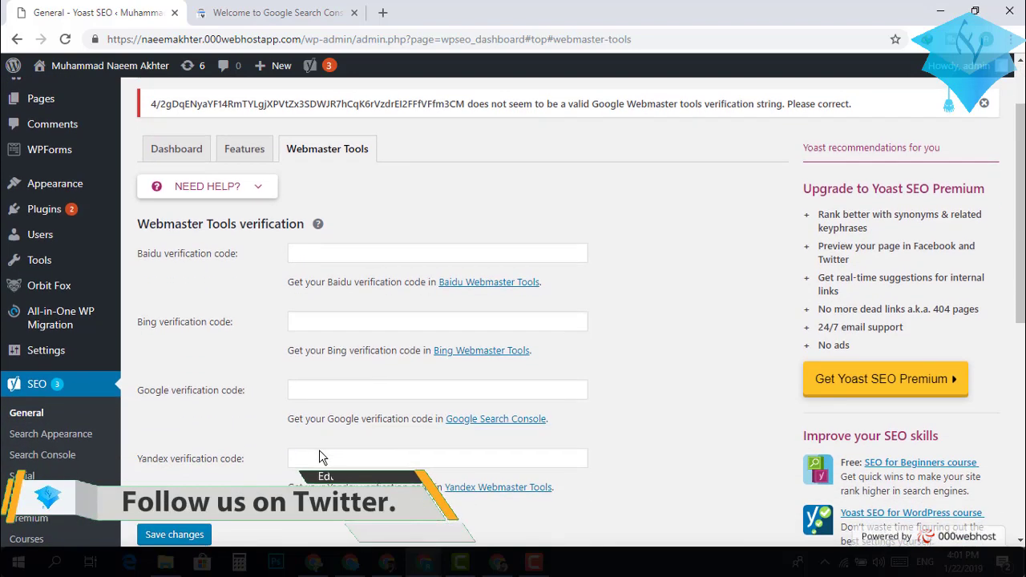
left_click(986, 106)
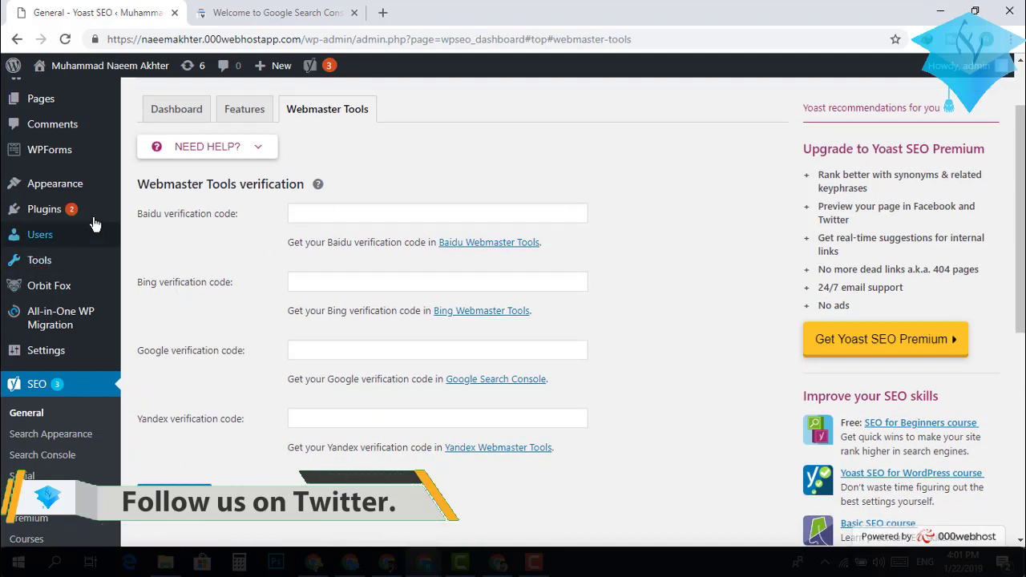
mouse_move(99, 192)
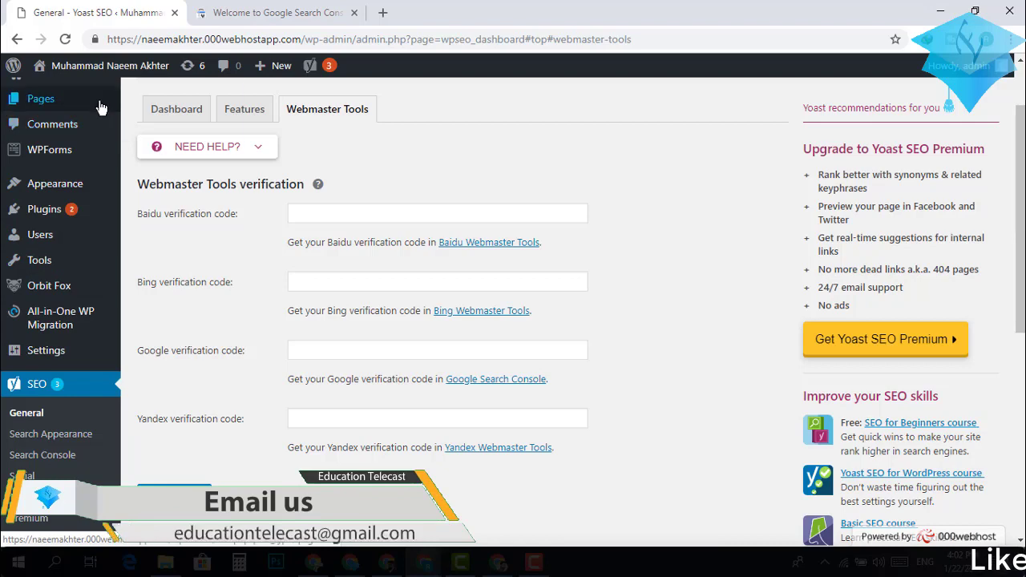
mouse_move(101, 108)
scroll(101, 107, "up", 2)
mouse_move(99, 146)
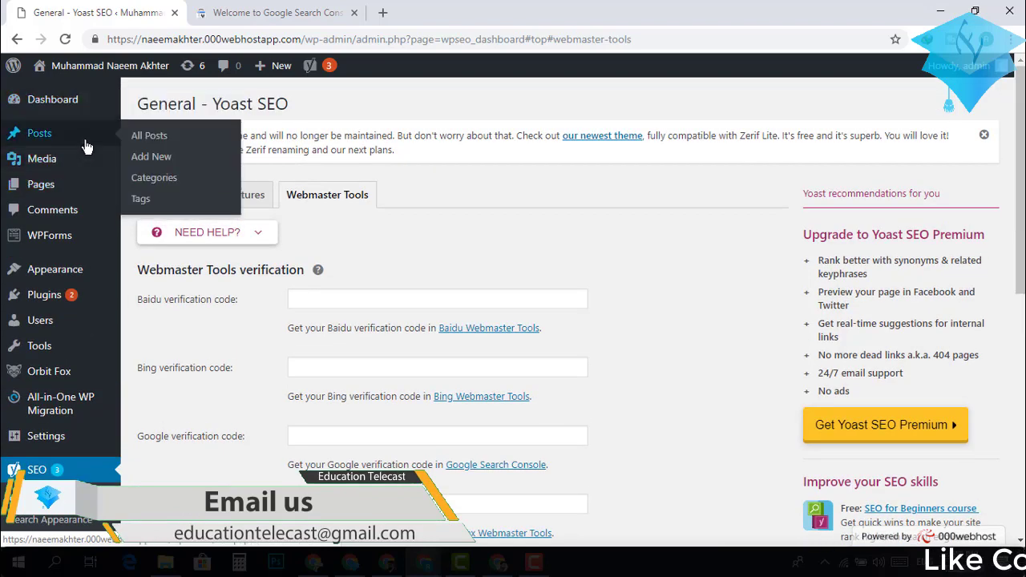
Start a new post titled 'Education Telecast' and paste the phrase repeatedly into its paragraph.
left_click(151, 157)
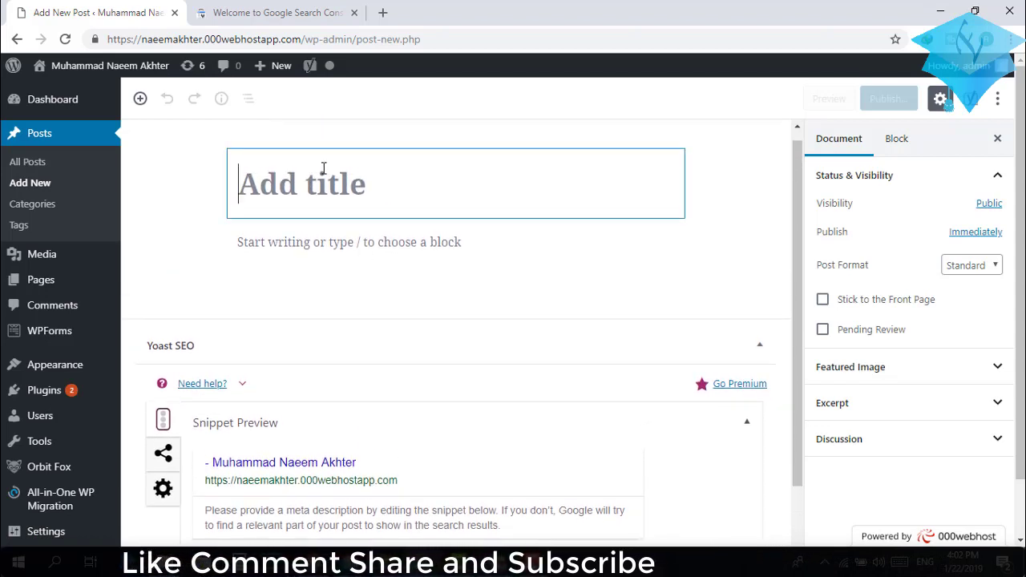
type("E")
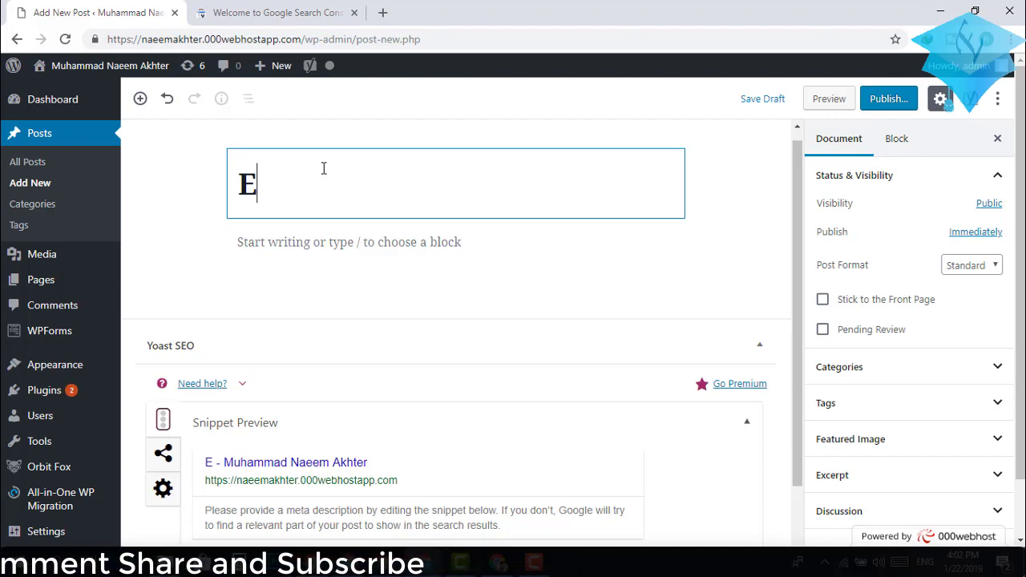
type("du")
key("ctrl+v")
key("ctrl+v")
key("ctrl+v")
key("ctrl+v")
key("ctrl+v")
key("ctrl+v")
key("ctrl+v")
key("ctrl+v")
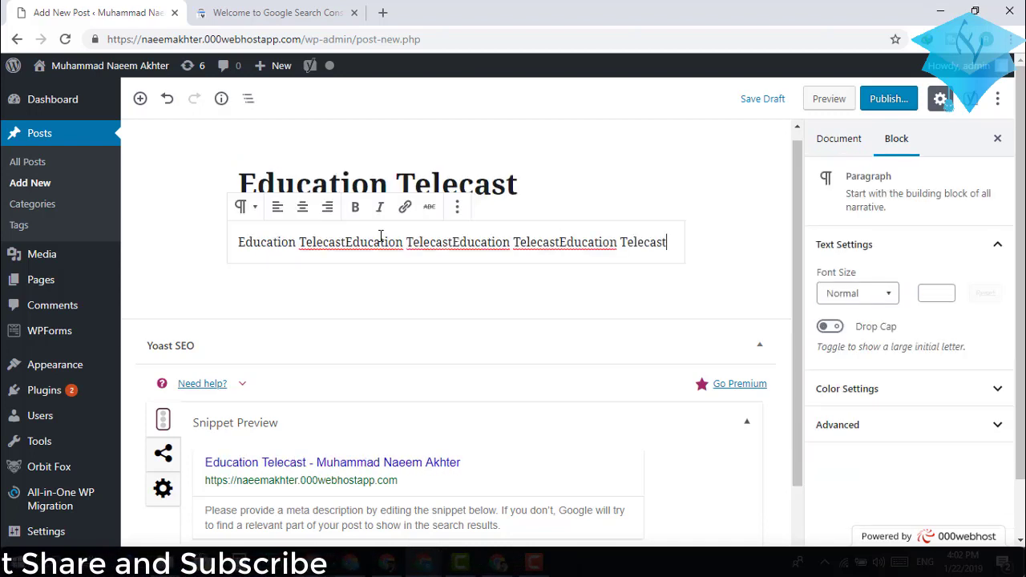
key("ctrl+v")
key("ctrl+v")
key("ctrl+v")
key("ctrl+v")
key("ctrl+v")
key("ctrl+v")
key("ctrl+v")
key("ctrl+v")
key("ctrl+v")
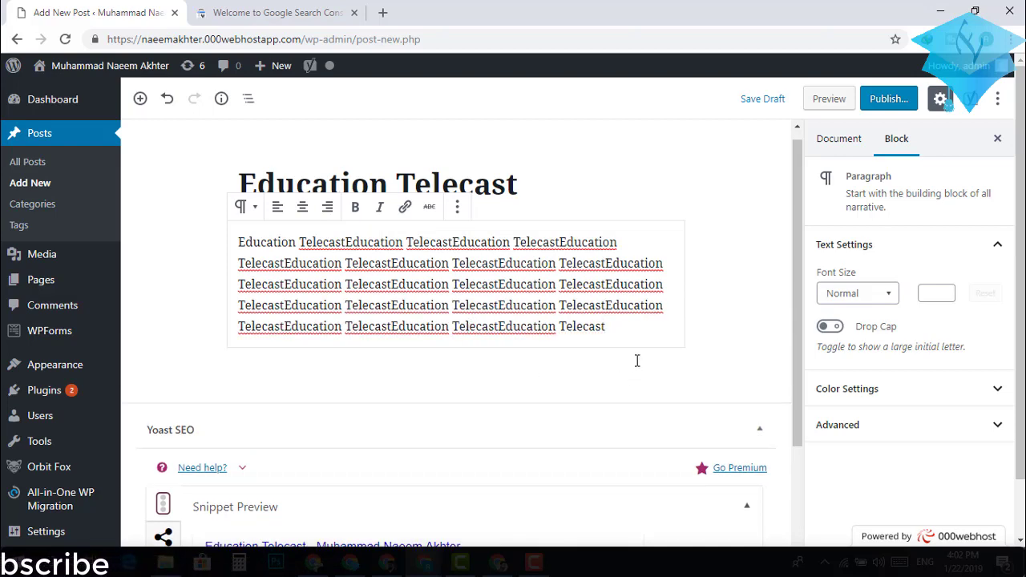
scroll(728, 347, "down", 3)
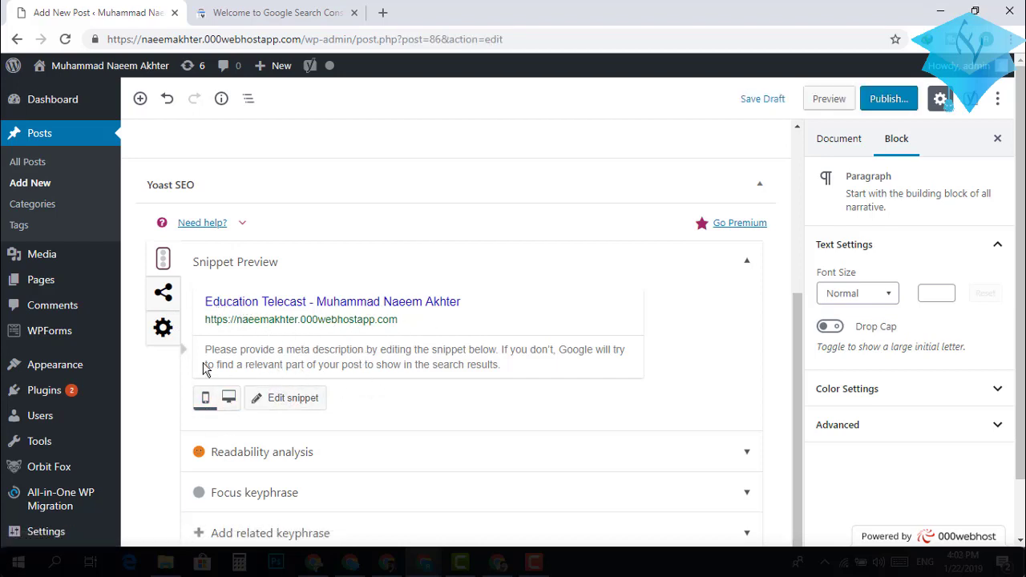
Open the Yoast Edit snippet panel down to Meta description, then switch to Search Console.
left_click(293, 367)
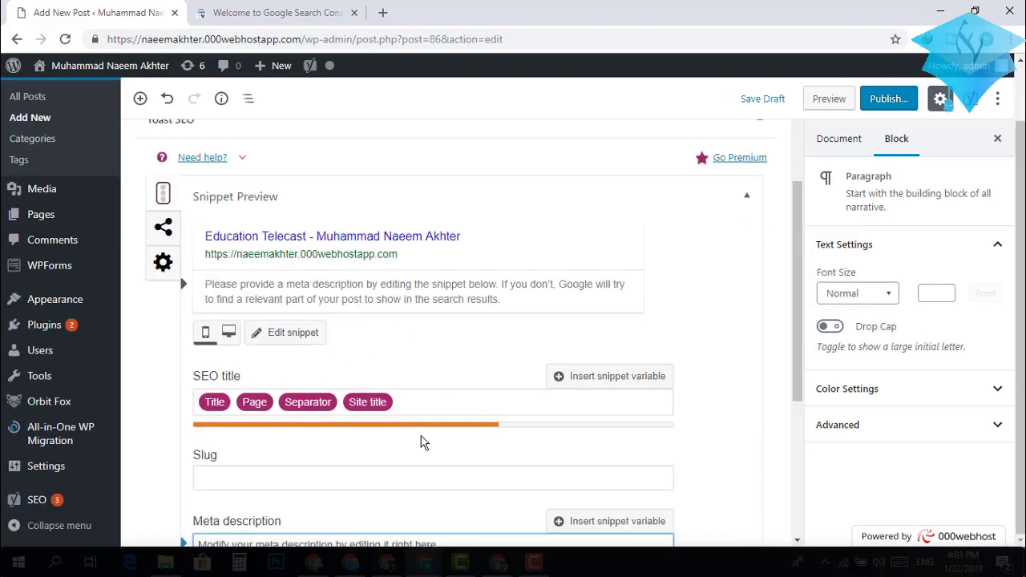
scroll(340, 463, "down", 3)
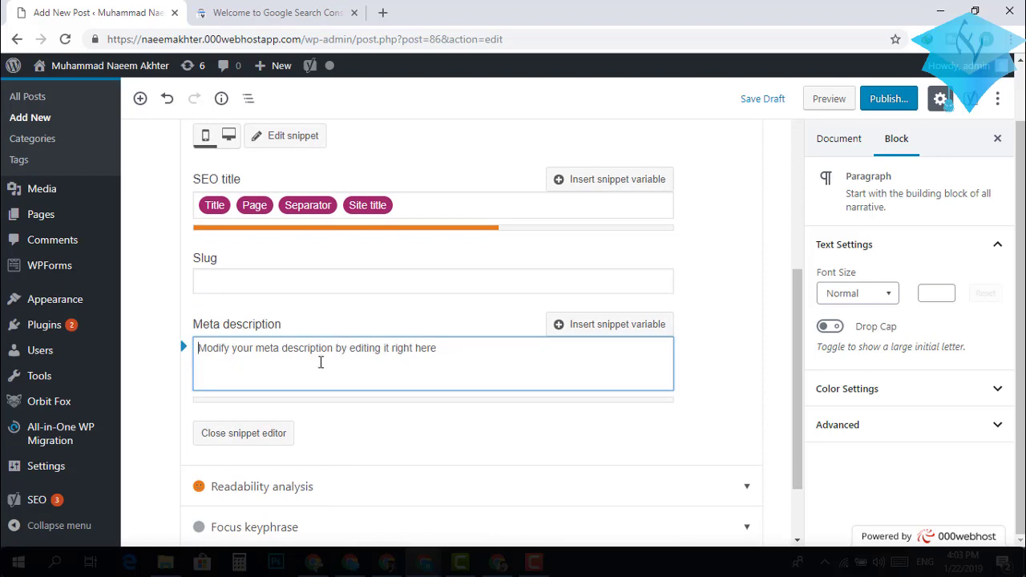
scroll(319, 363, "down", 1)
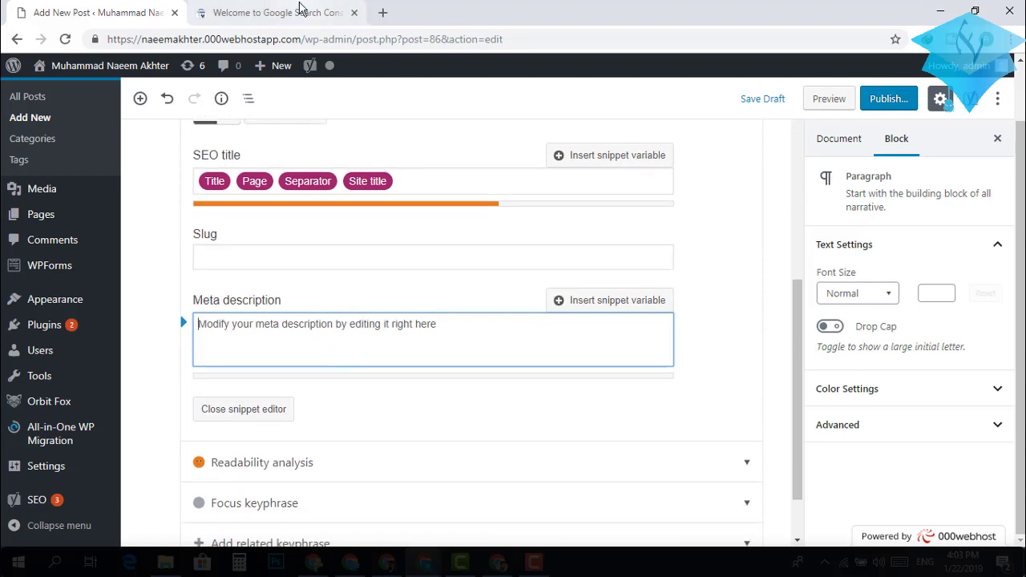
left_click(327, 14)
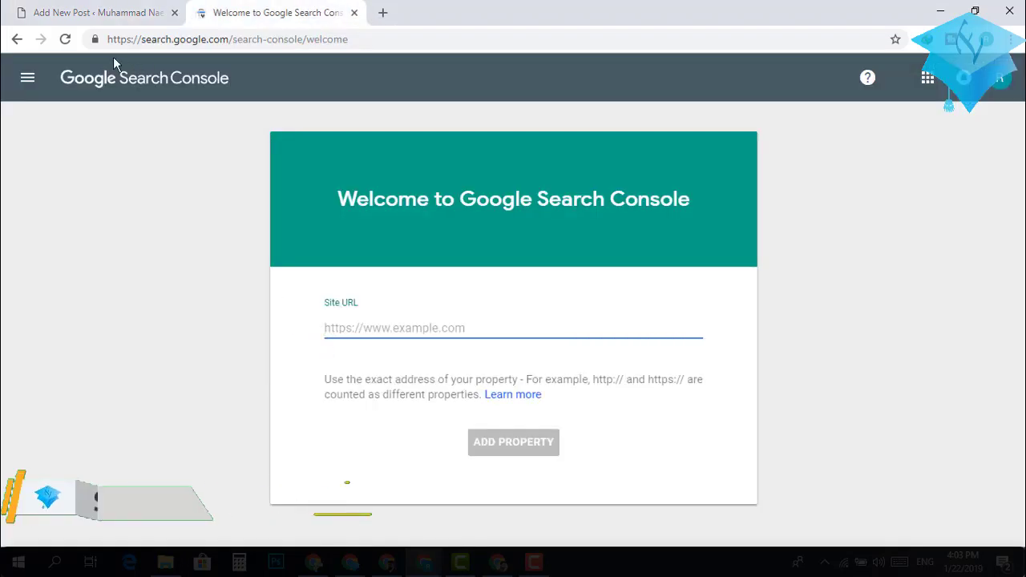
Go back to the google console results, copy the Search Console description, and return to WordPress.
left_click(16, 42)
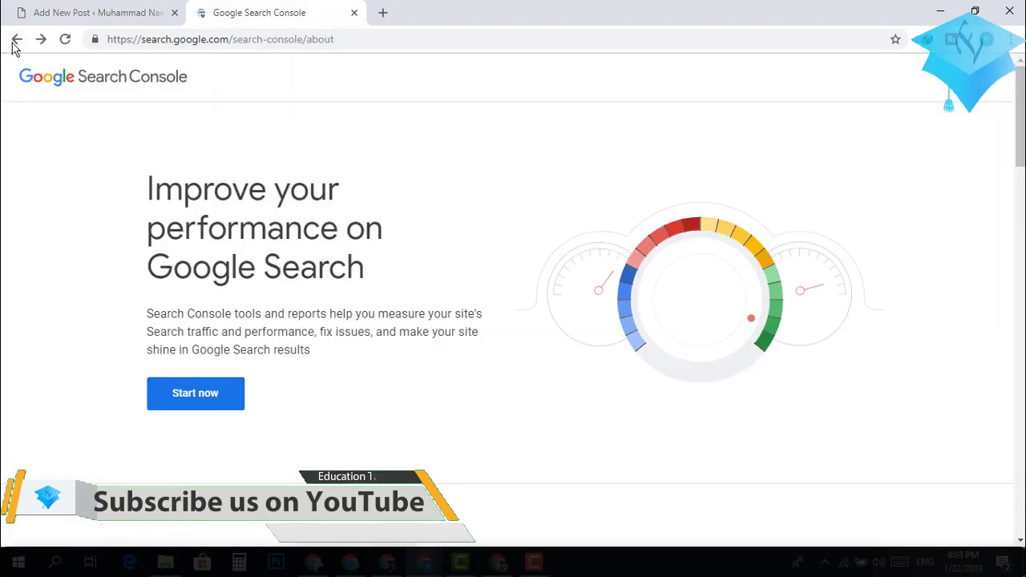
left_click(16, 40)
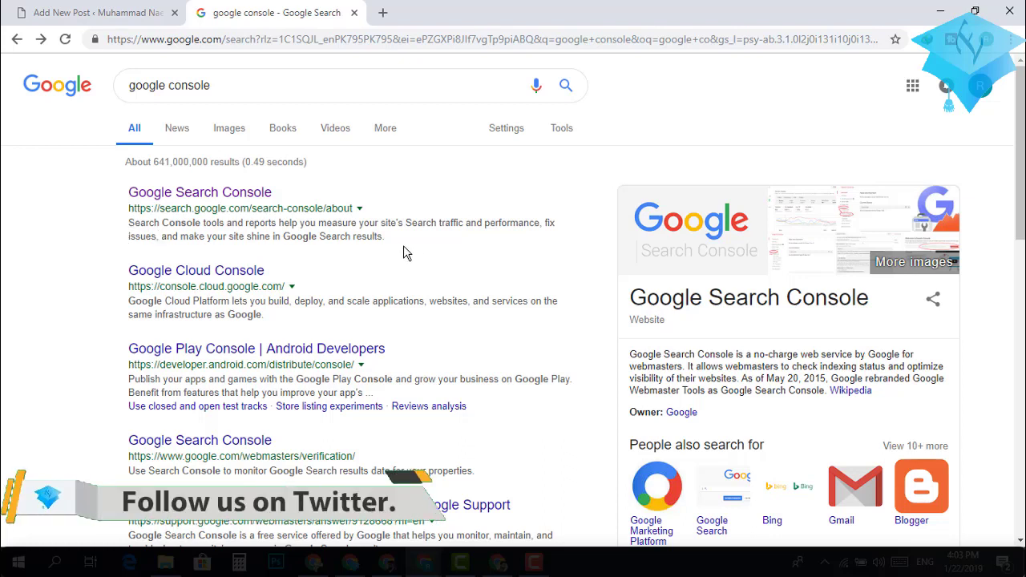
left_click_drag(386, 237, 124, 229)
key("ctrl+c")
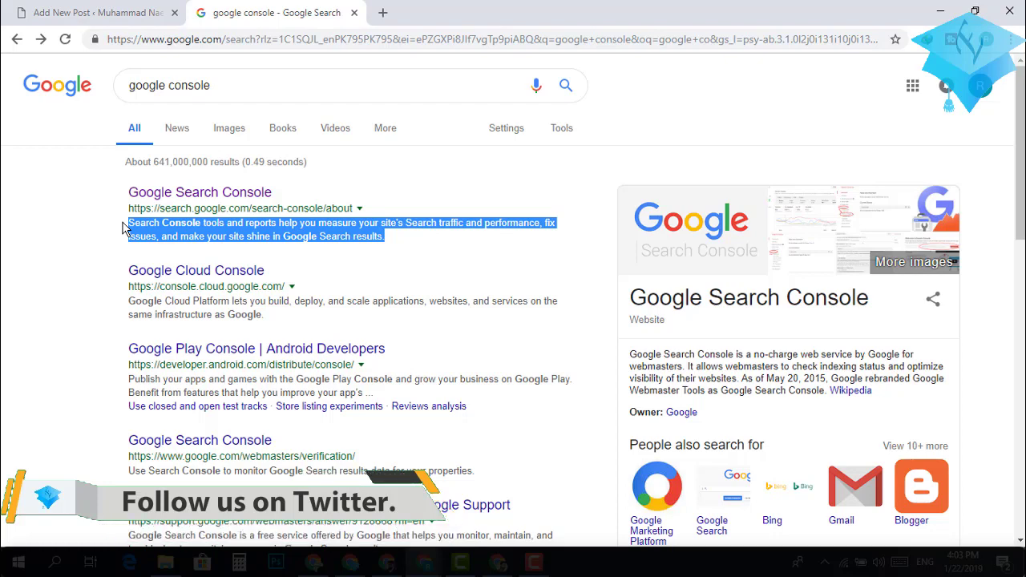
left_click(133, 22)
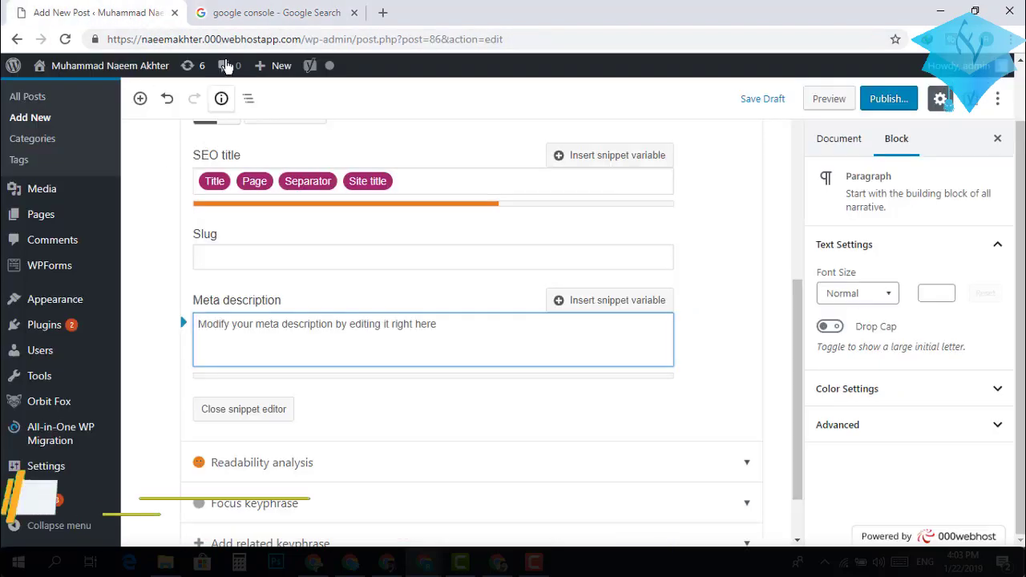
Paste the copied Search Console description into the Yoast Meta description box.
scroll(321, 314, "up", 3)
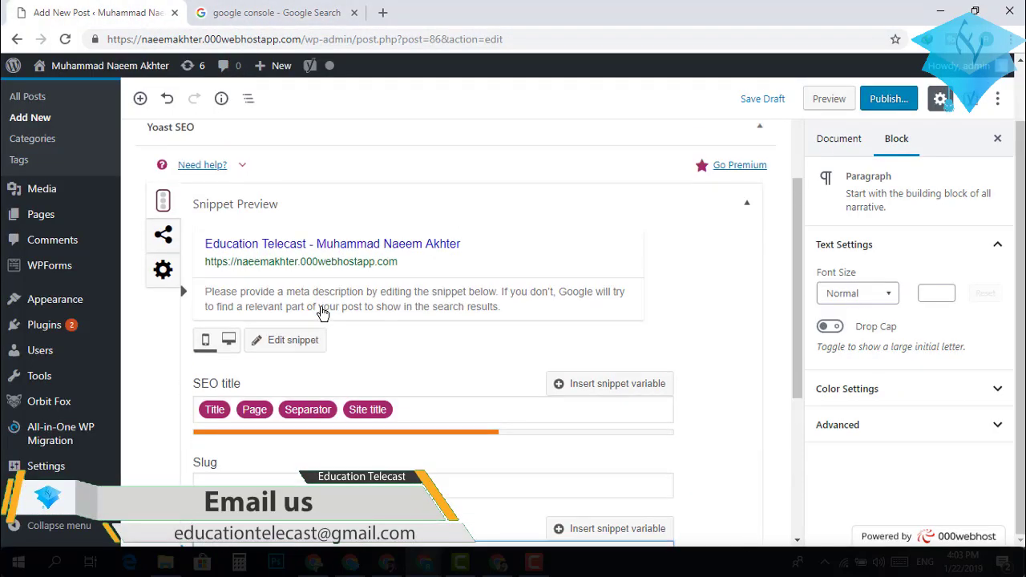
scroll(321, 311, "down", 5)
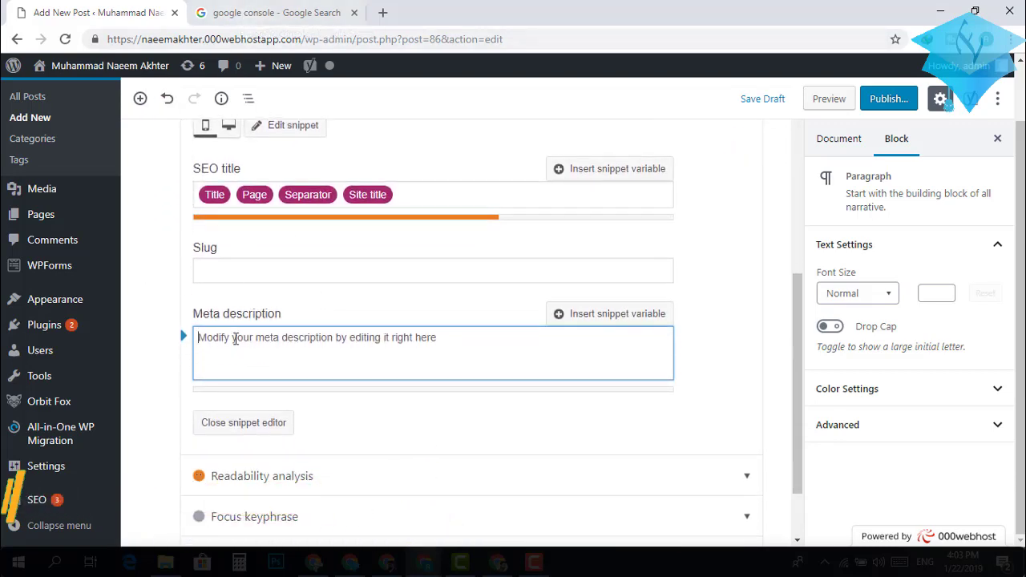
scroll(284, 367, "up", 3)
scroll(282, 367, "down", 1)
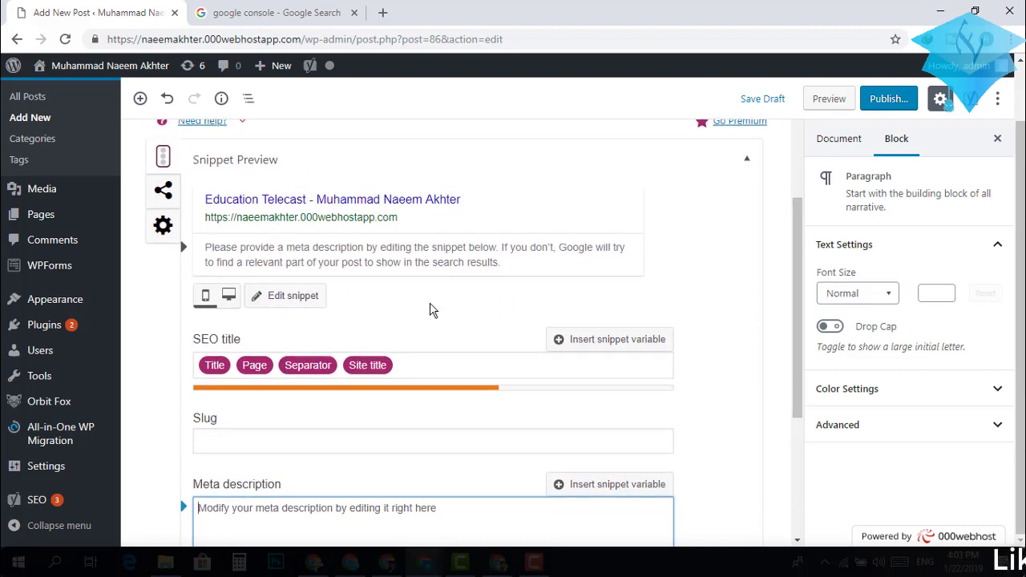
scroll(430, 311, "down", 2)
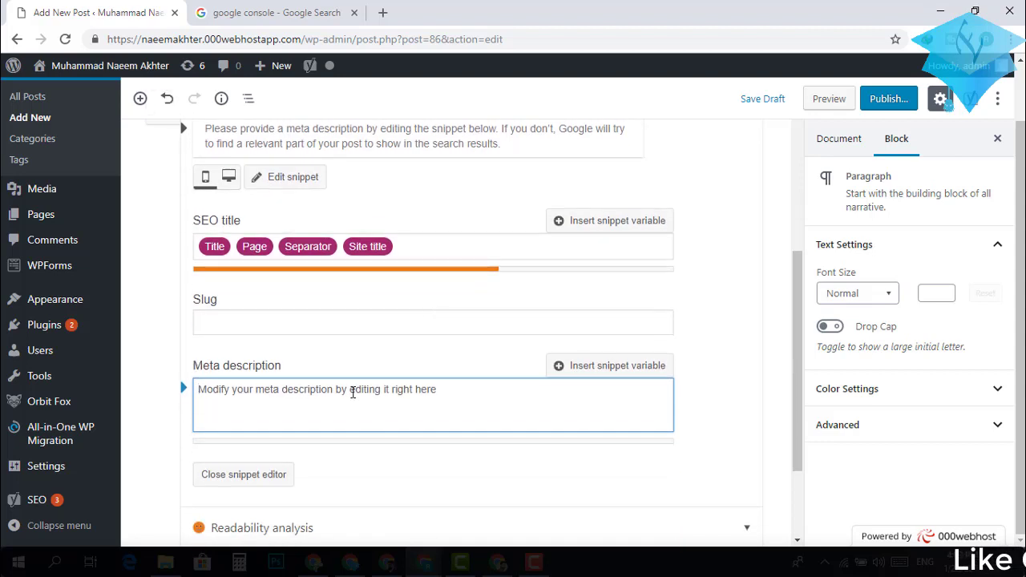
key("ctrl+v")
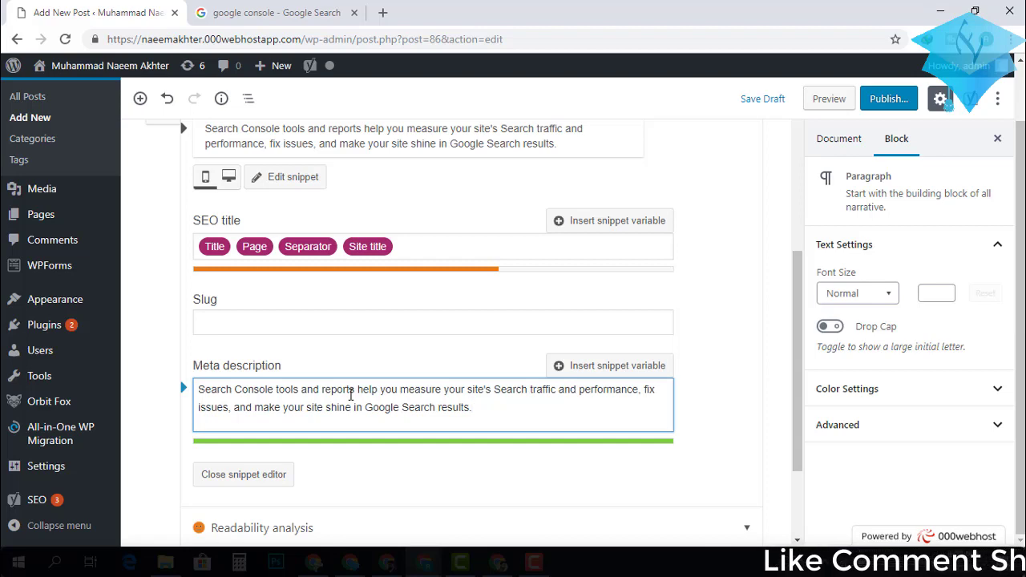
Compare against the Google result and review the full pasted meta description in the snippet preview.
left_click(304, 12)
scroll(365, 377, "down", 2)
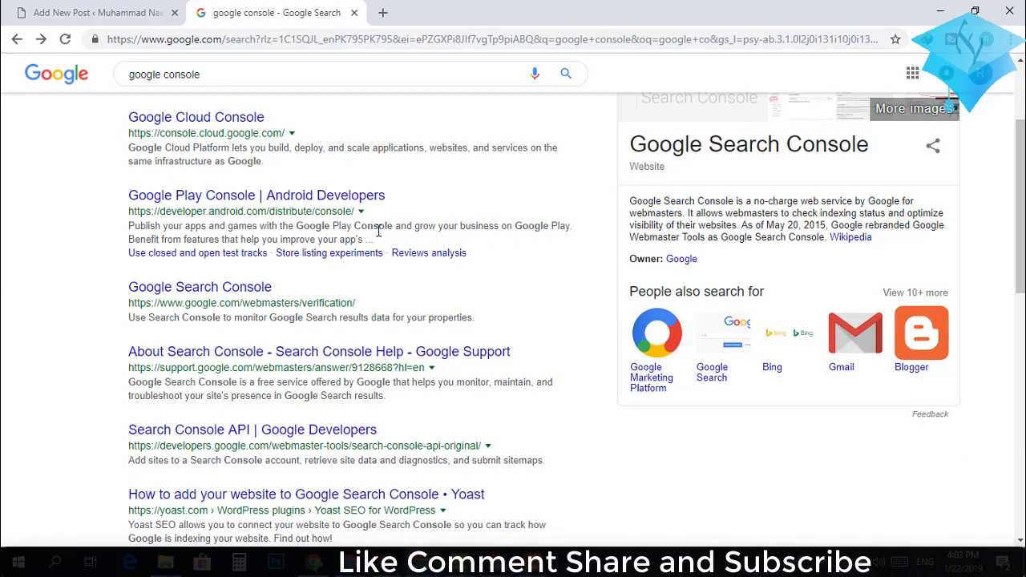
left_click(77, 6)
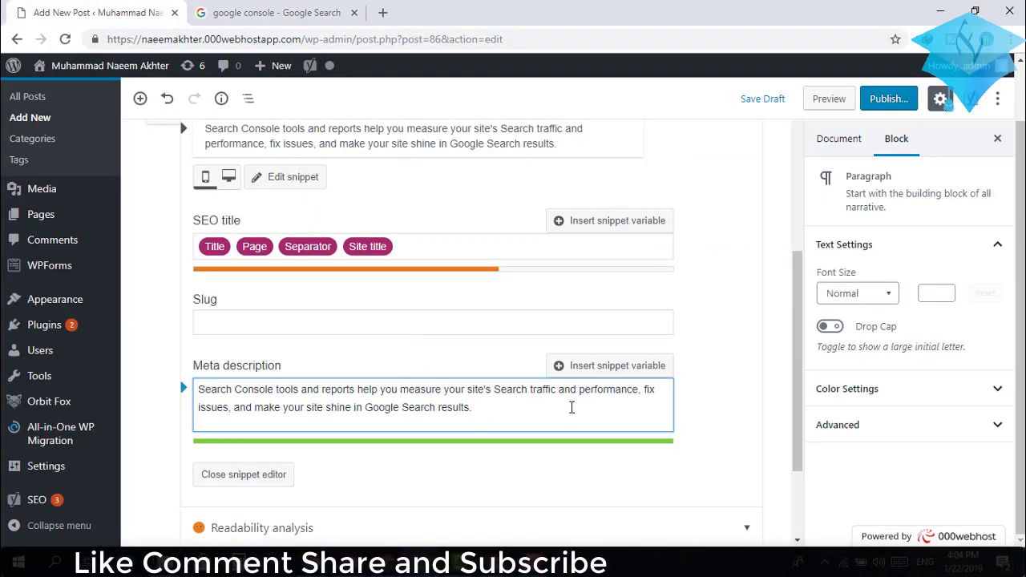
scroll(572, 407, "down", 1)
left_click(477, 345)
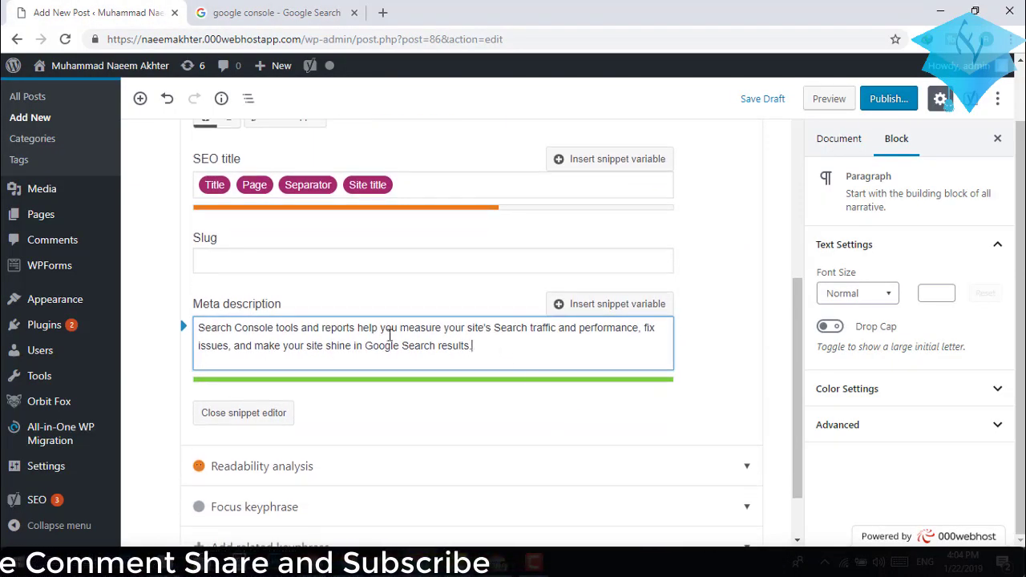
scroll(377, 340, "up", 1)
scroll(369, 345, "down", 1)
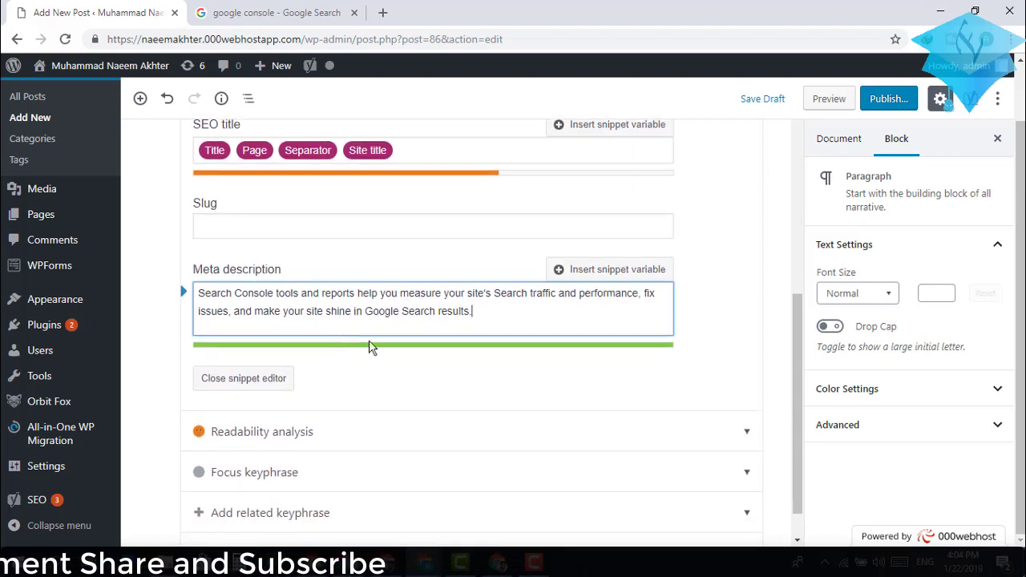
scroll(477, 383, "up", 1)
scroll(476, 382, "down", 1)
scroll(476, 383, "up", 4)
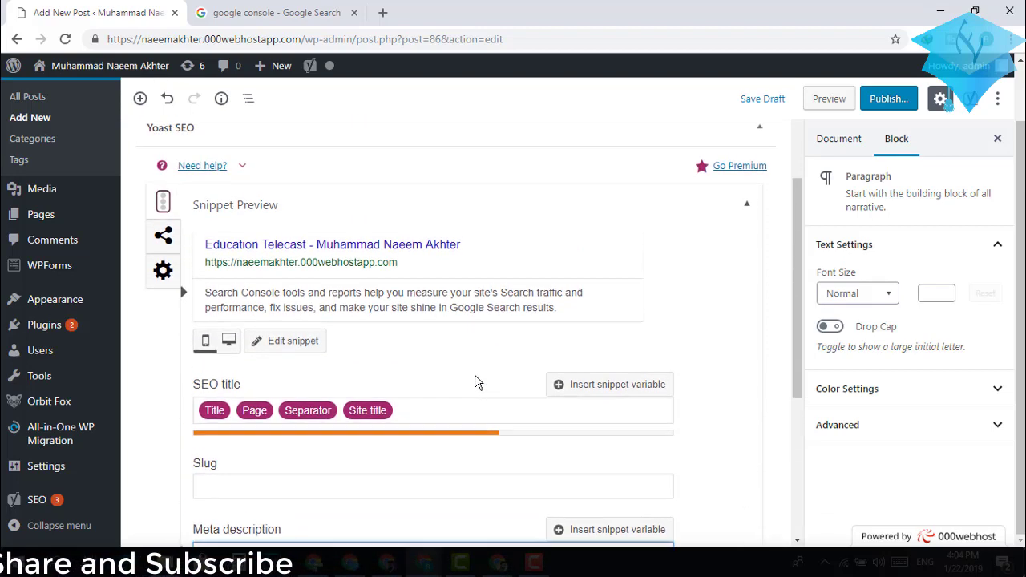
scroll(476, 382, "up", 2)
scroll(474, 321, "down", 2)
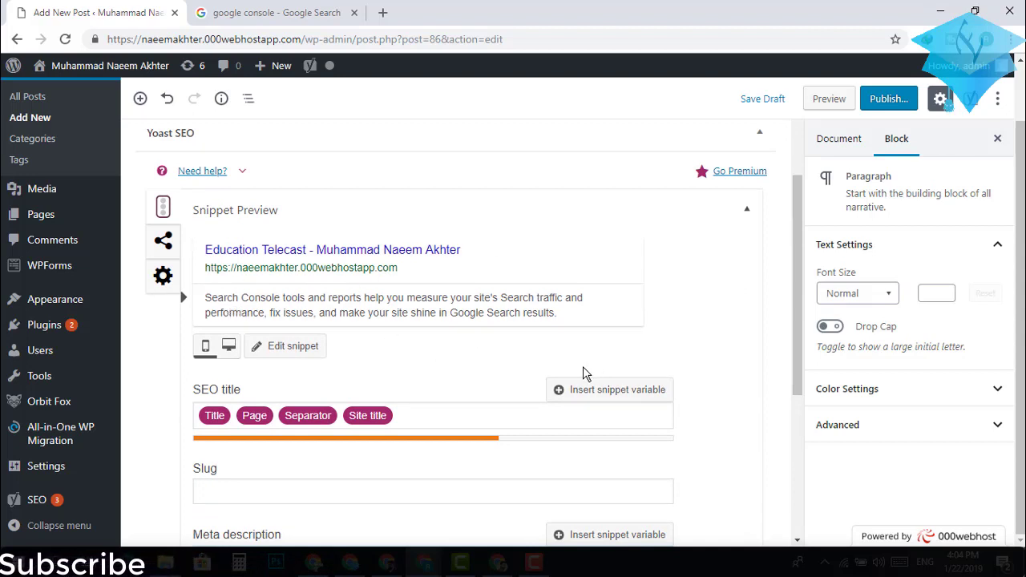
scroll(421, 371, "up", 1)
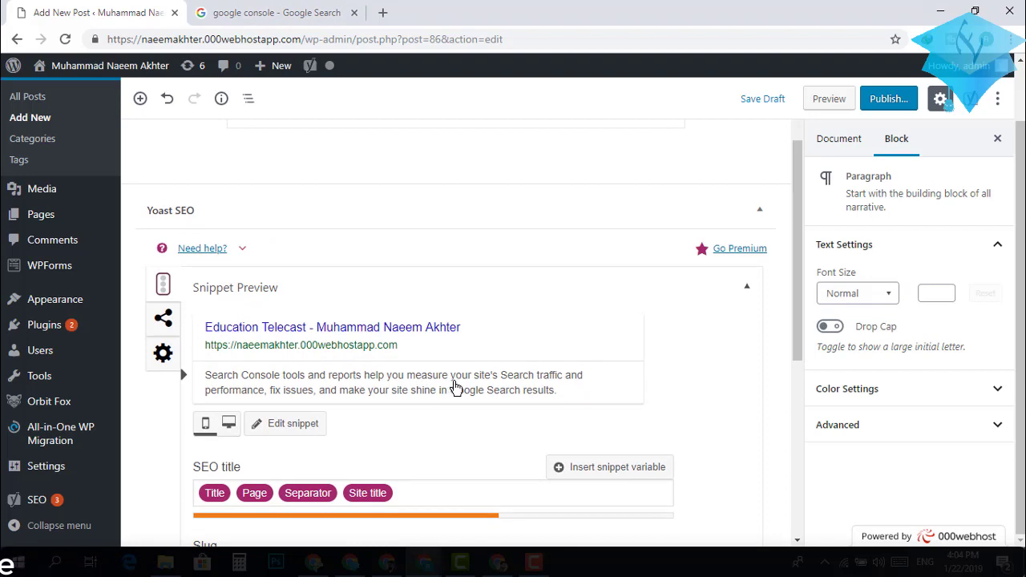
Open the Yoast Social tab and go through the empty Facebook Title, Description and Image fields.
left_click(164, 320)
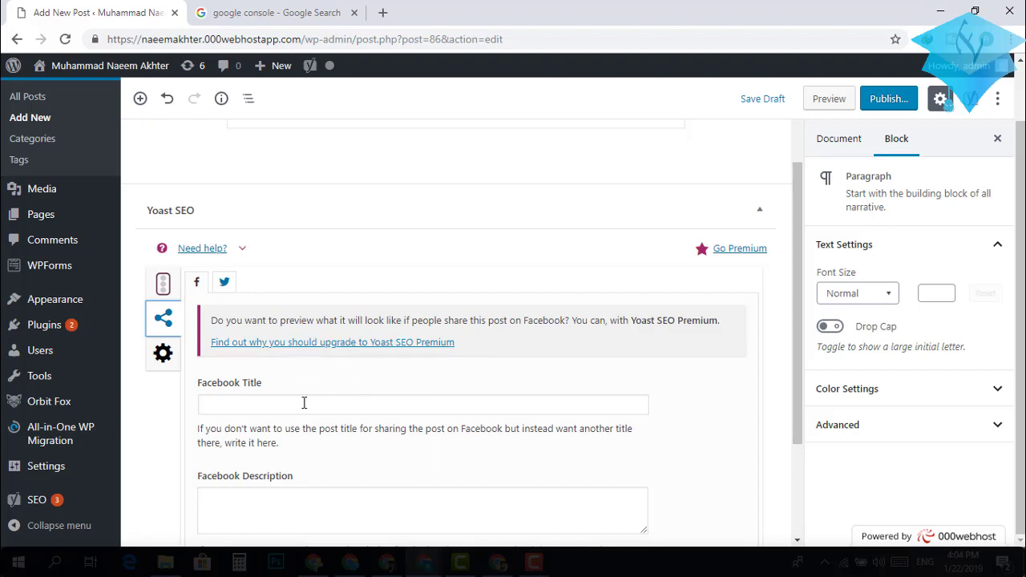
scroll(279, 408, "down", 2)
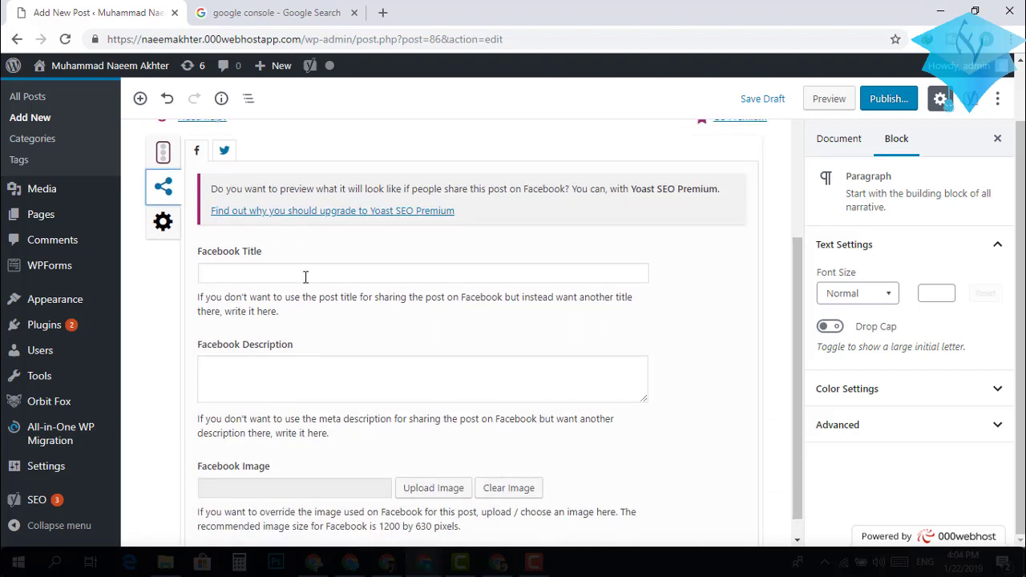
left_click(305, 274)
left_click(281, 384)
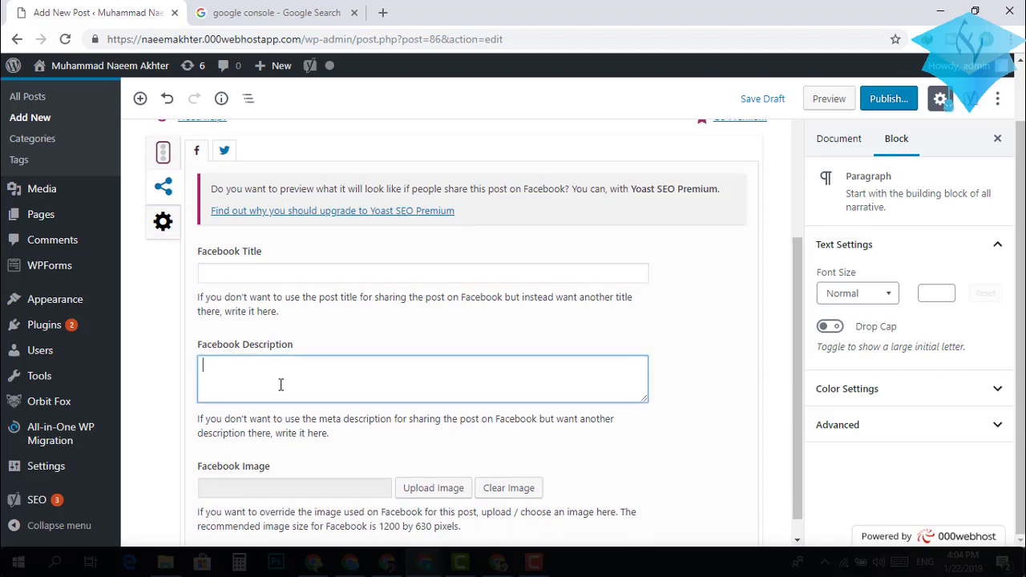
scroll(281, 385, "down", 1)
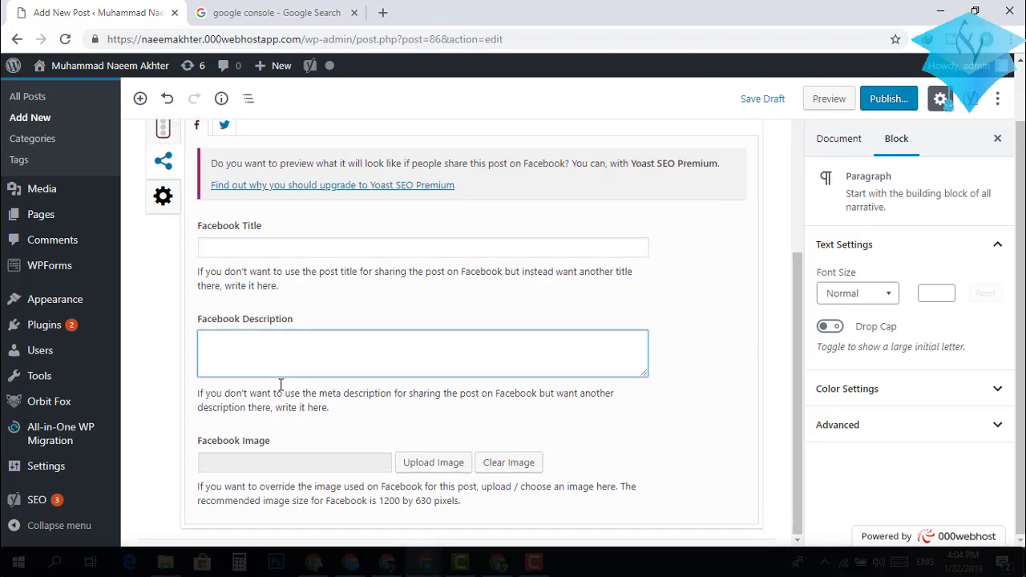
left_click(257, 465)
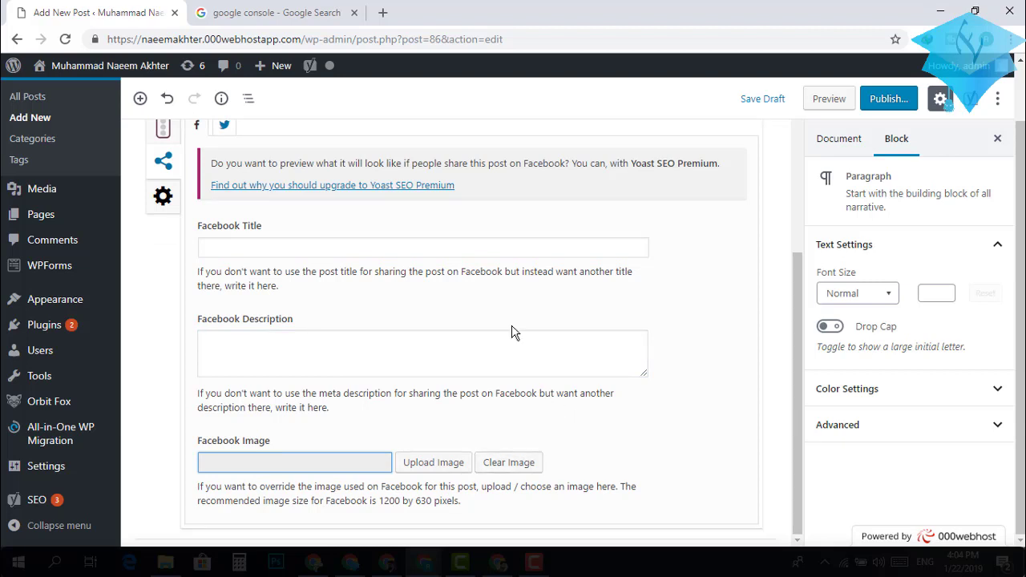
scroll(514, 333, "up", 2)
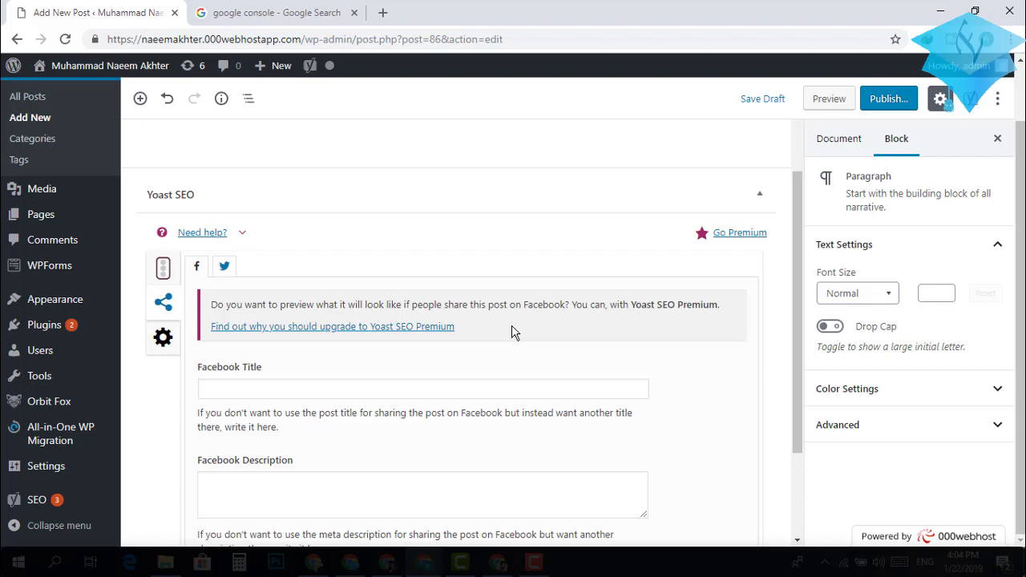
left_click(476, 396)
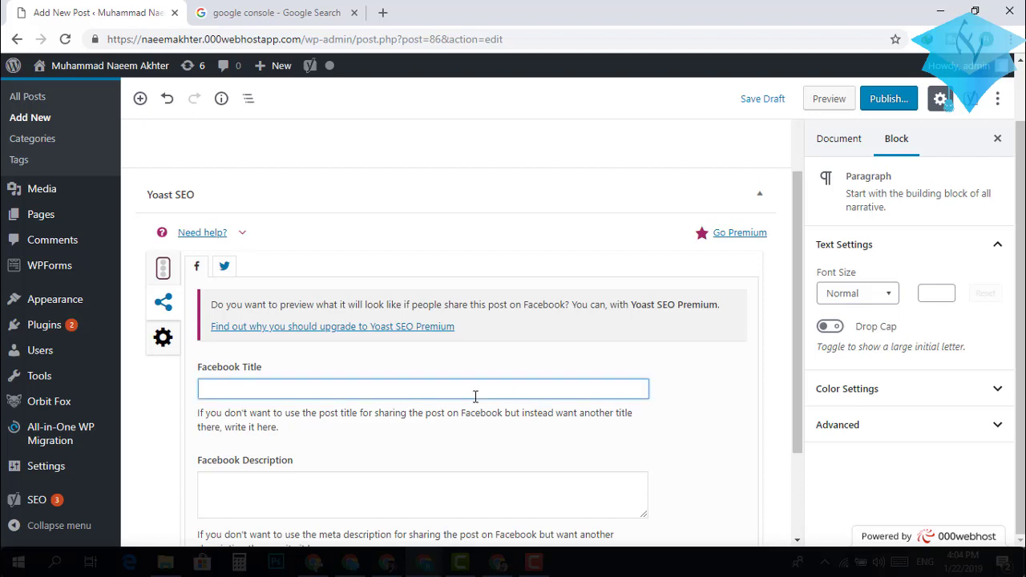
scroll(476, 397, "down", 2)
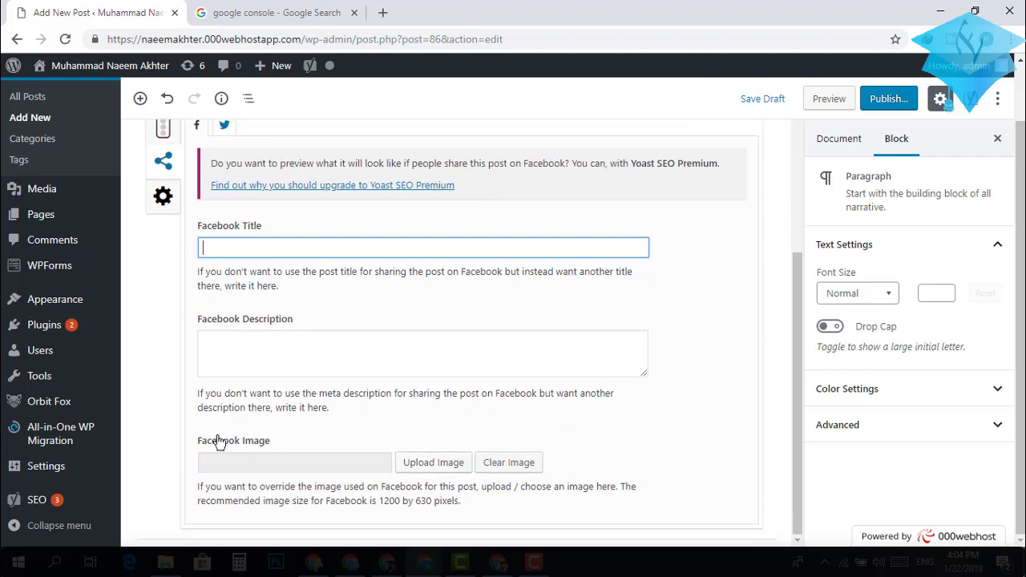
scroll(333, 438, "up", 2)
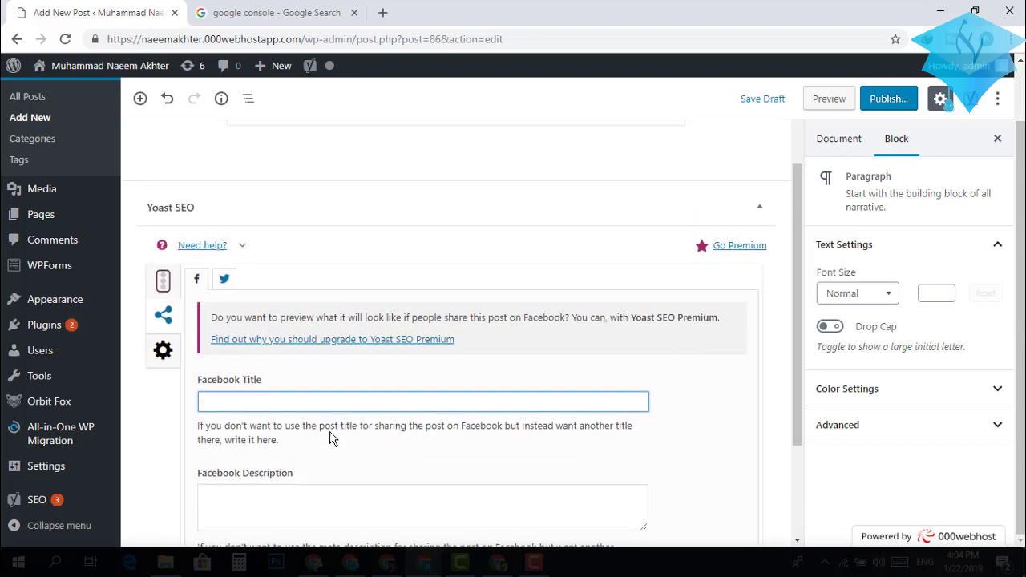
left_click(162, 351)
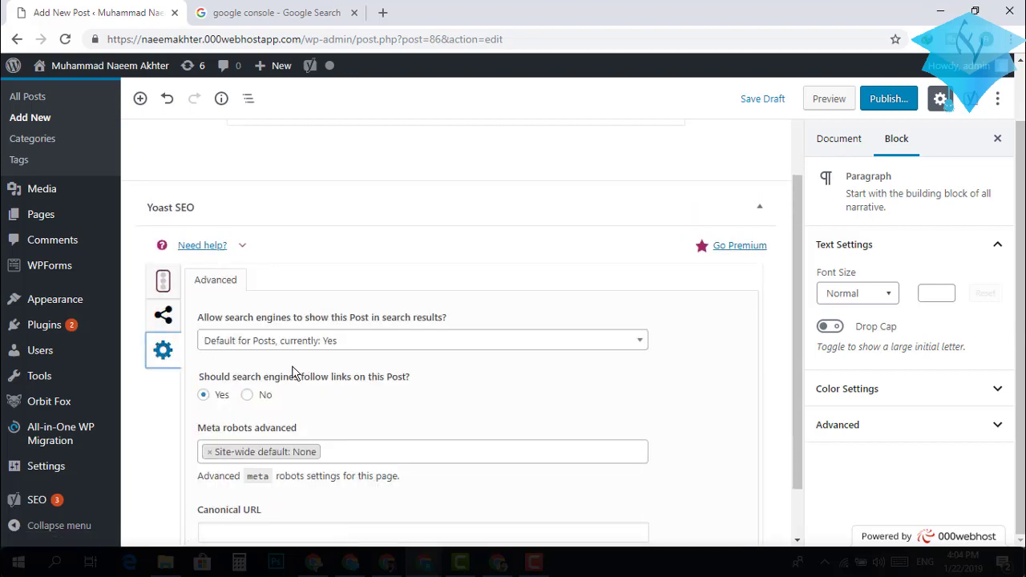
scroll(414, 392, "down", 1)
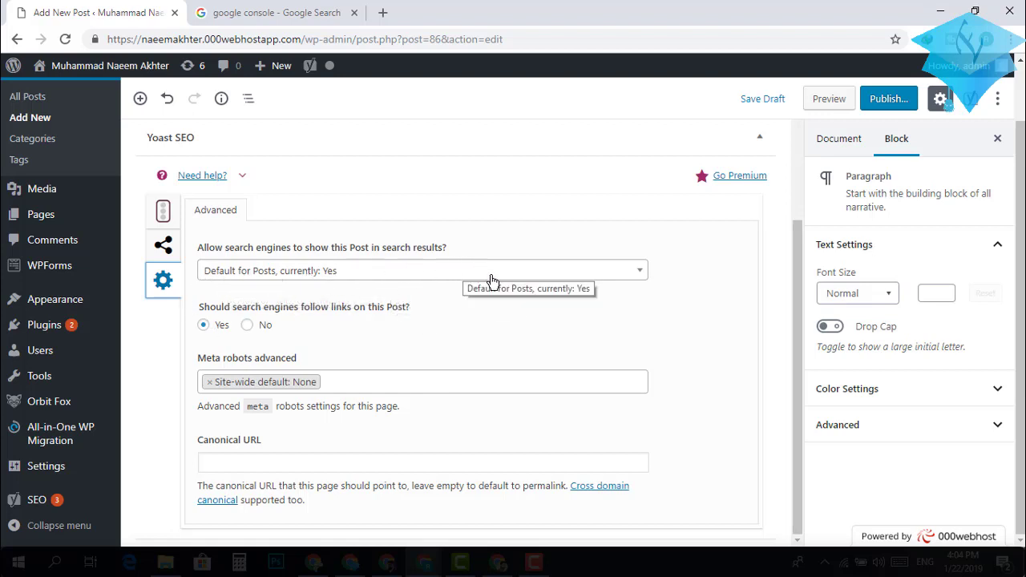
left_click(624, 277)
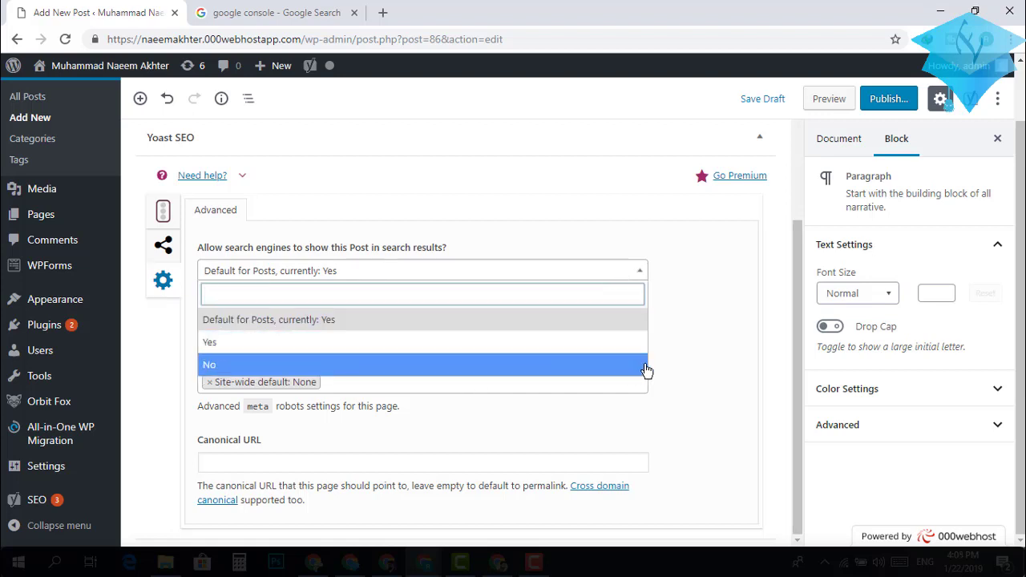
left_click(686, 347)
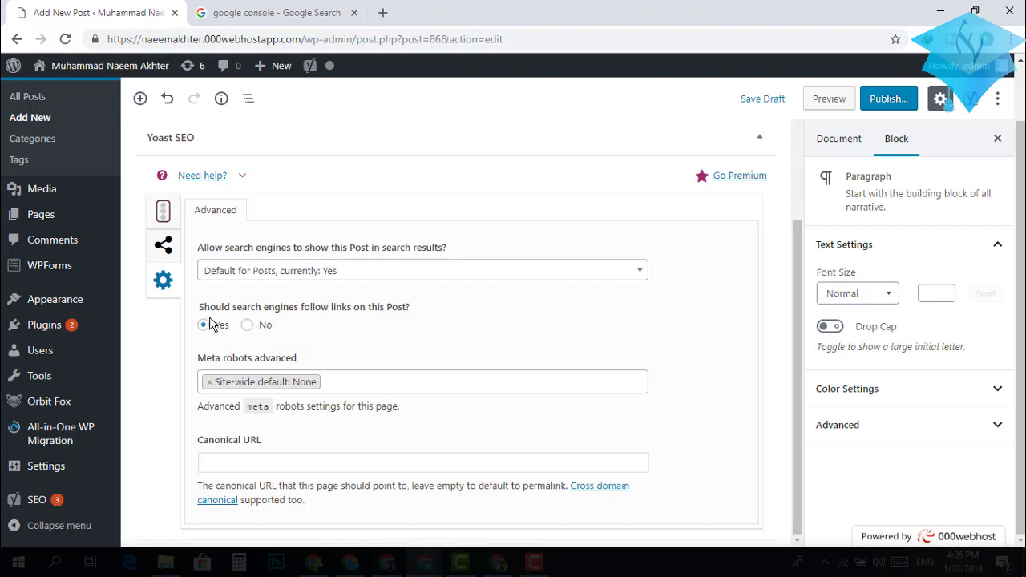
left_click(392, 385)
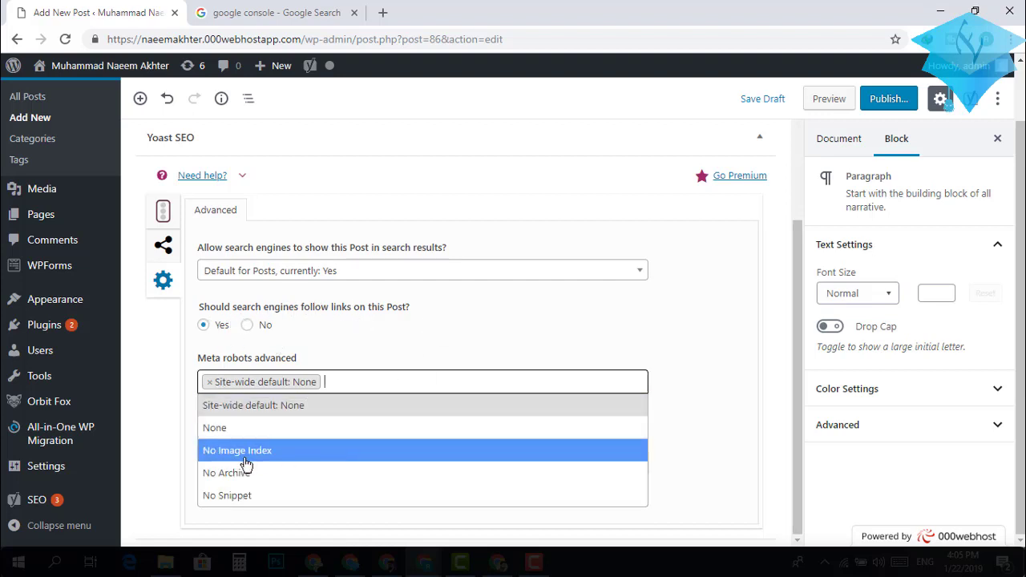
left_click(563, 320)
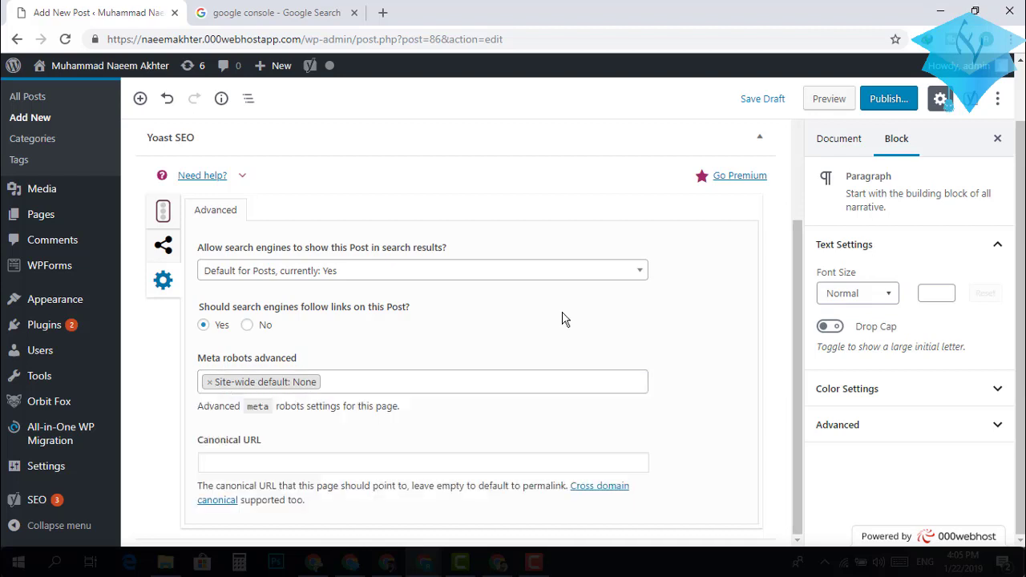
left_click(341, 463)
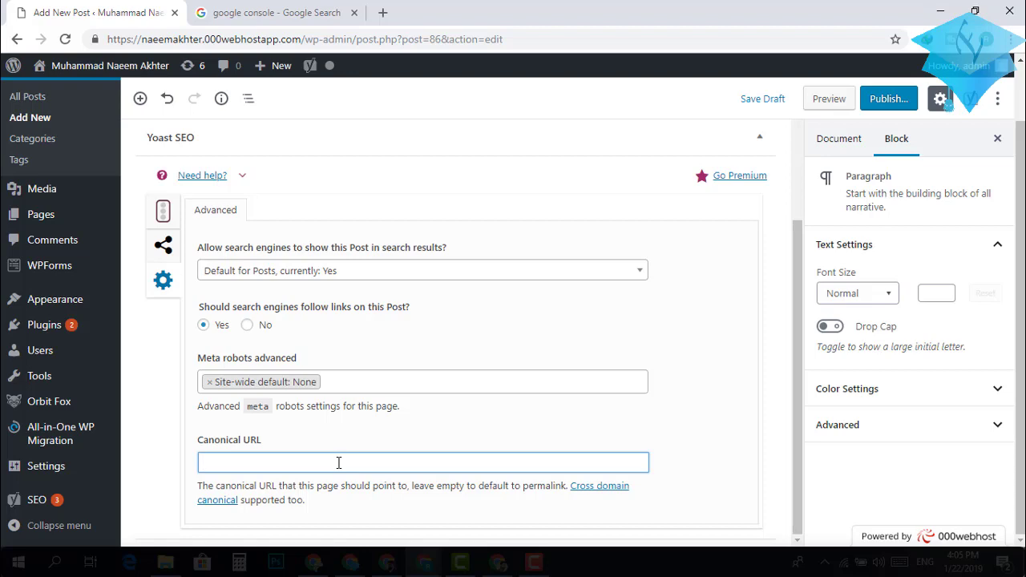
scroll(338, 463, "up", 3)
scroll(338, 462, "down", 3)
Return to Yoast's snippet preview and review the Readability, Focus keyphrase and Cornerstone sections.
left_click(164, 225)
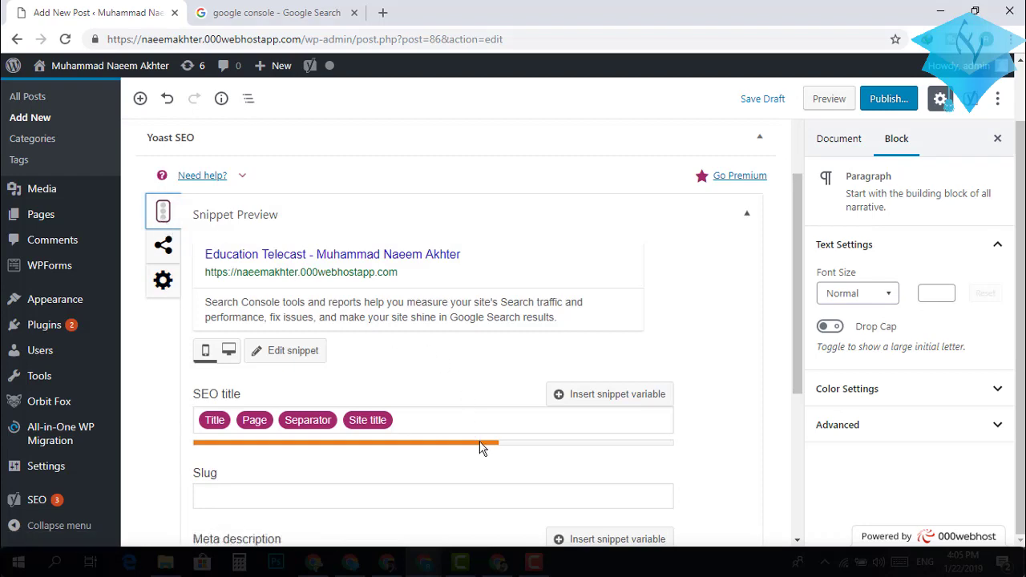
scroll(519, 345, "up", 3)
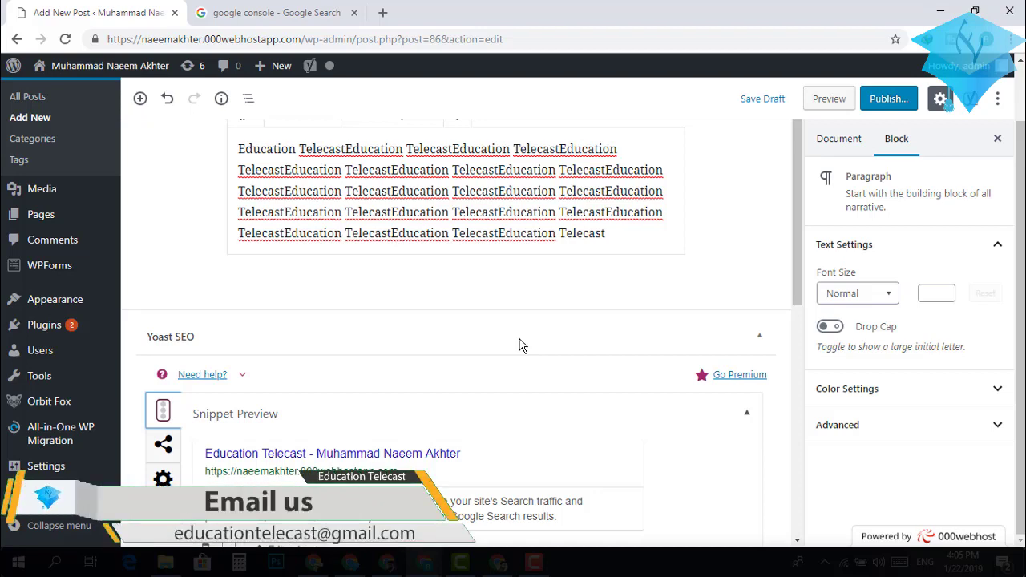
scroll(520, 345, "down", 7)
scroll(519, 345, "up", 3)
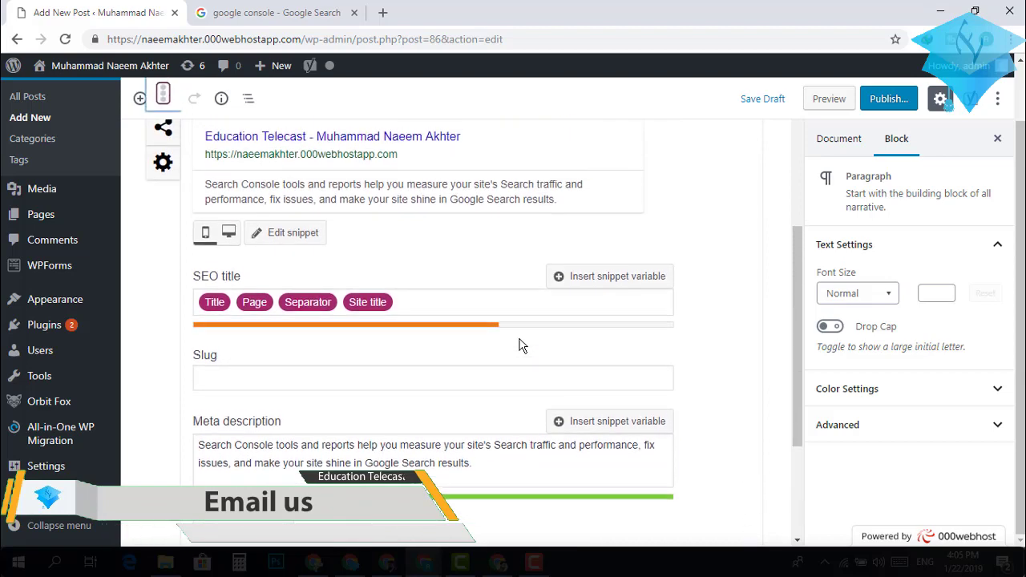
scroll(520, 345, "up", 3)
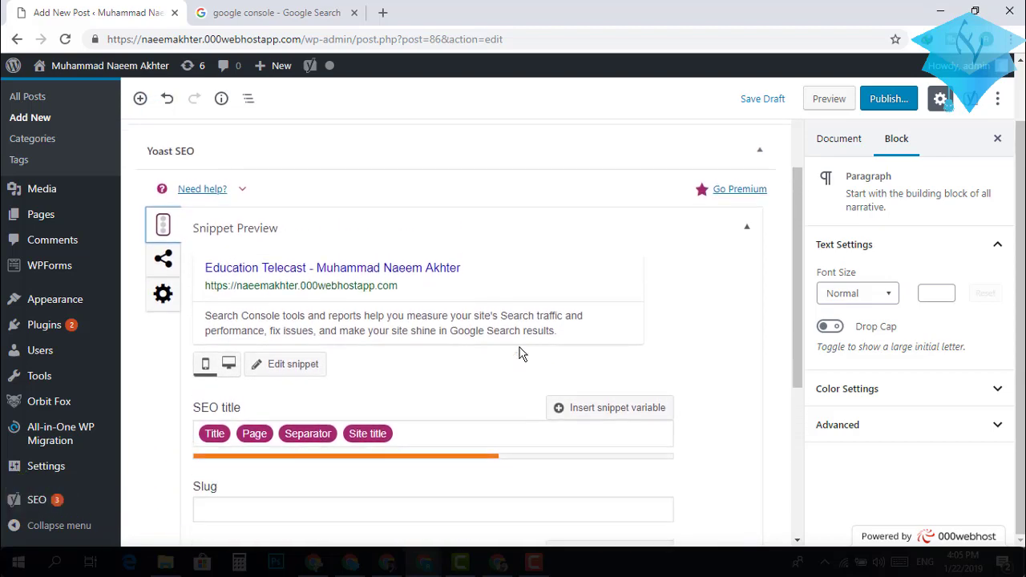
scroll(520, 353, "down", 4)
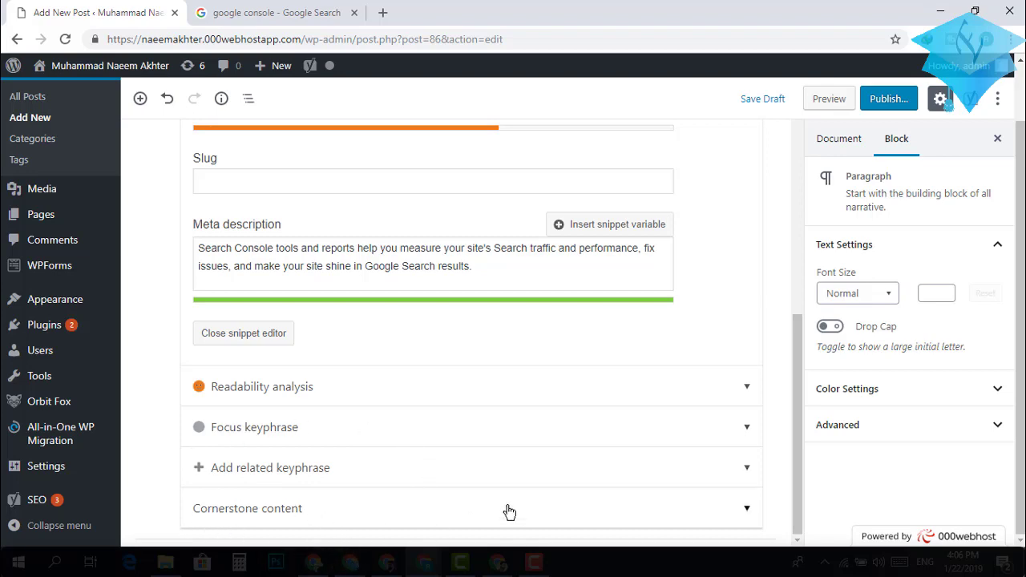
Expand the readability analysis and review its 2 problems and 5 good results.
left_click(748, 388)
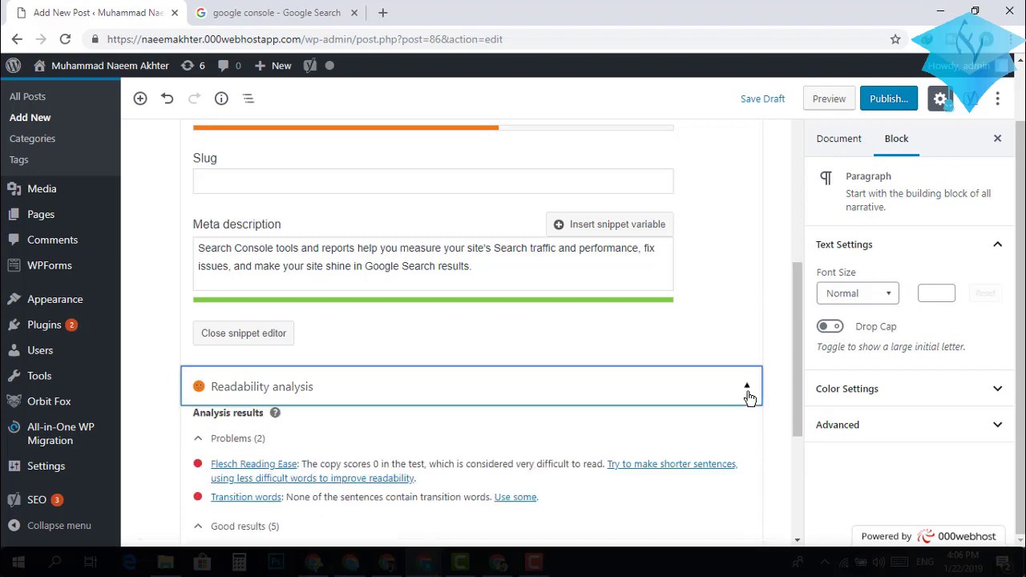
scroll(591, 410, "down", 2)
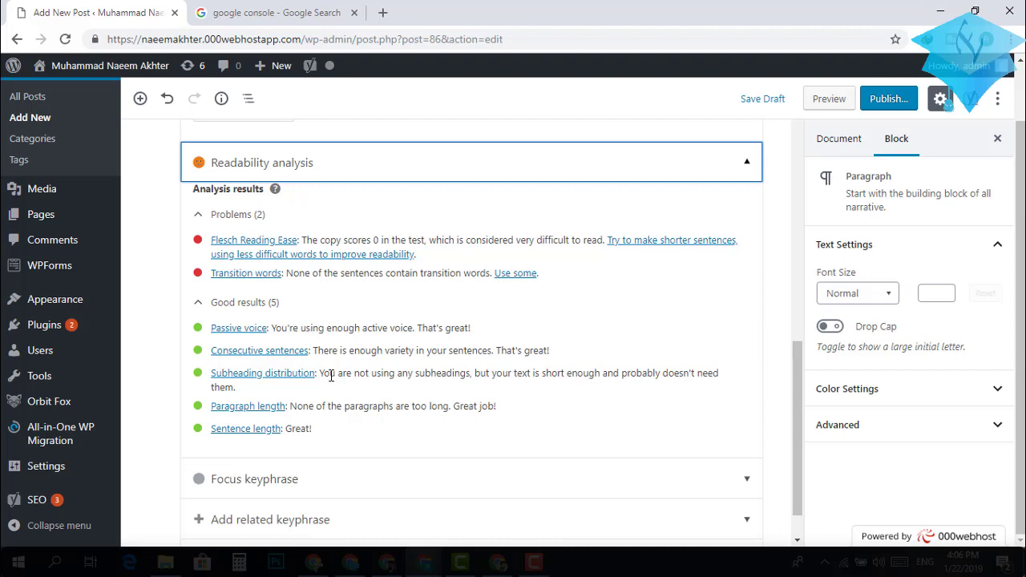
scroll(331, 376, "down", 1)
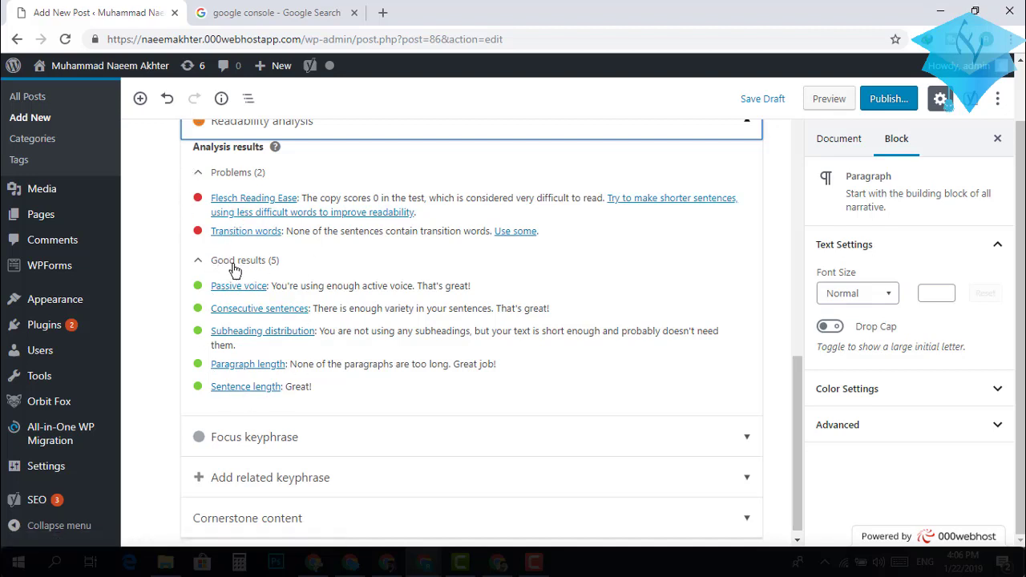
scroll(261, 258, "up", 1)
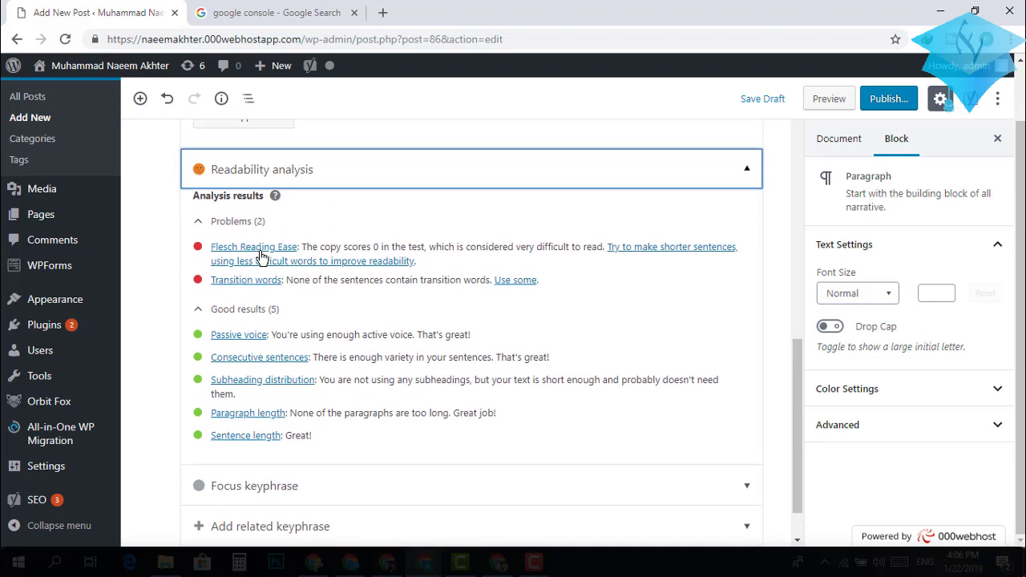
scroll(261, 257, "down", 1)
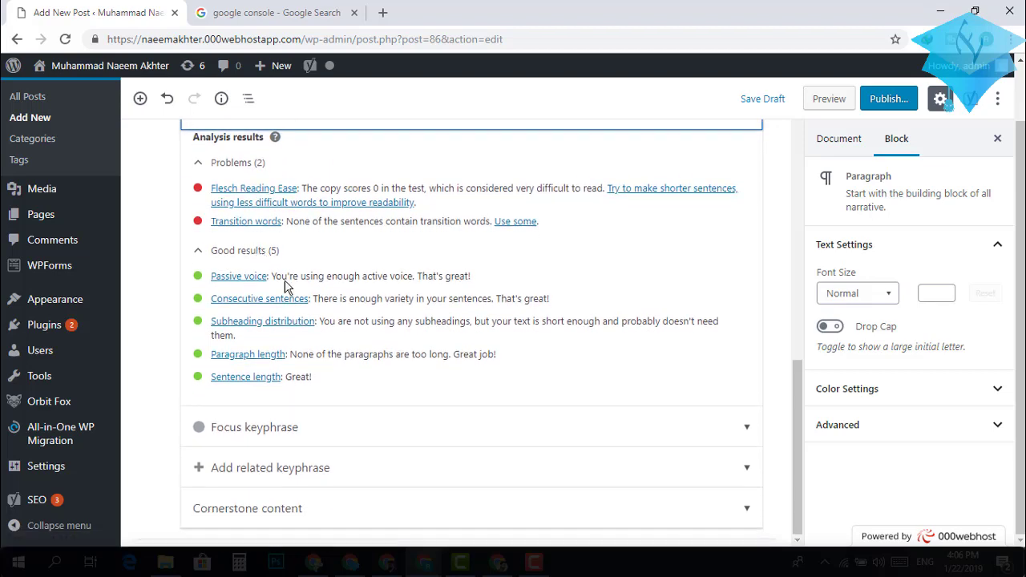
Expand the focus keyphrase analysis showing 4 problems, 2 improvements and 1 good result.
left_click(564, 427)
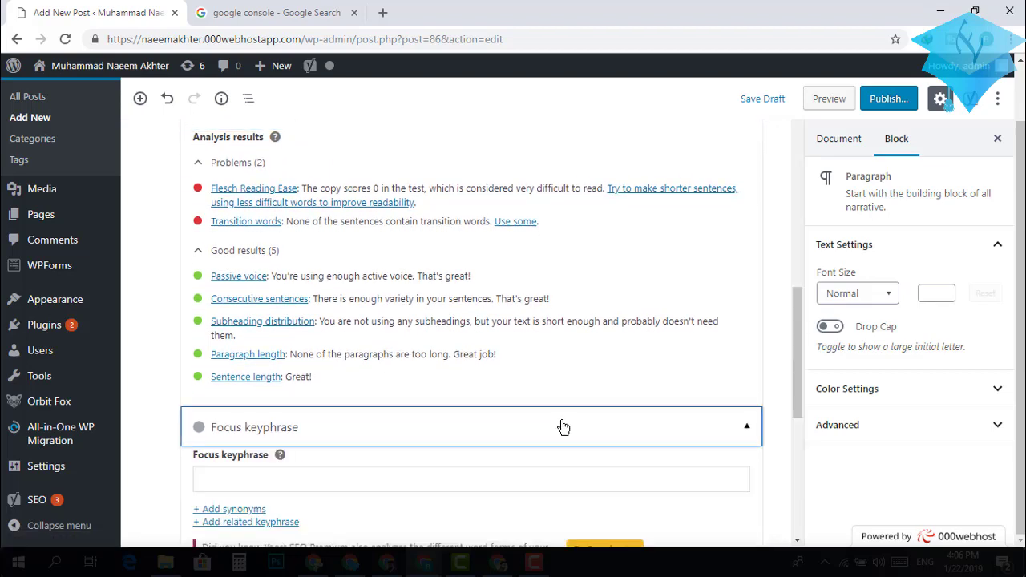
scroll(563, 428, "down", 3)
scroll(564, 427, "down", 2)
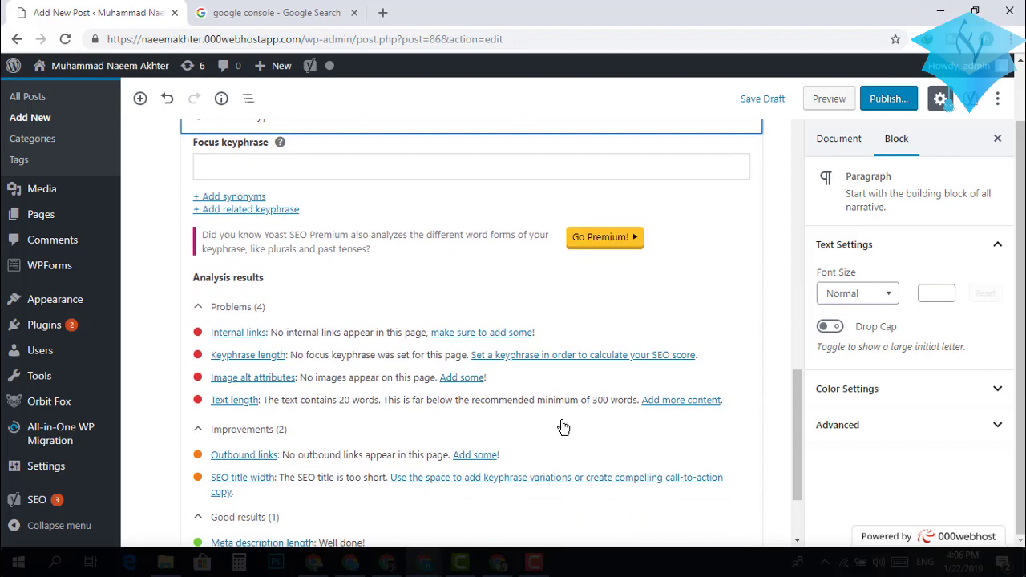
scroll(563, 427, "up", 1)
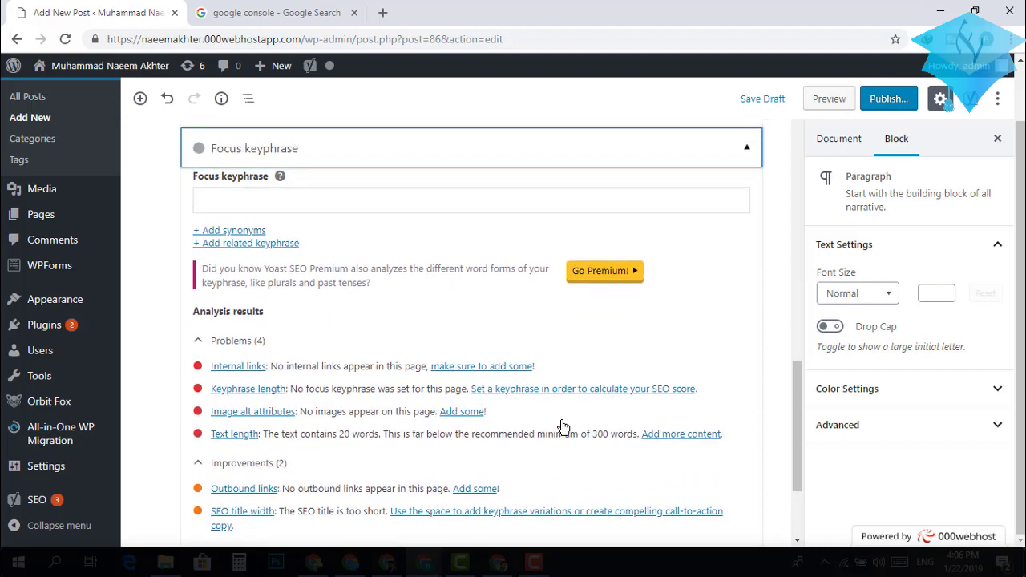
scroll(564, 427, "down", 2)
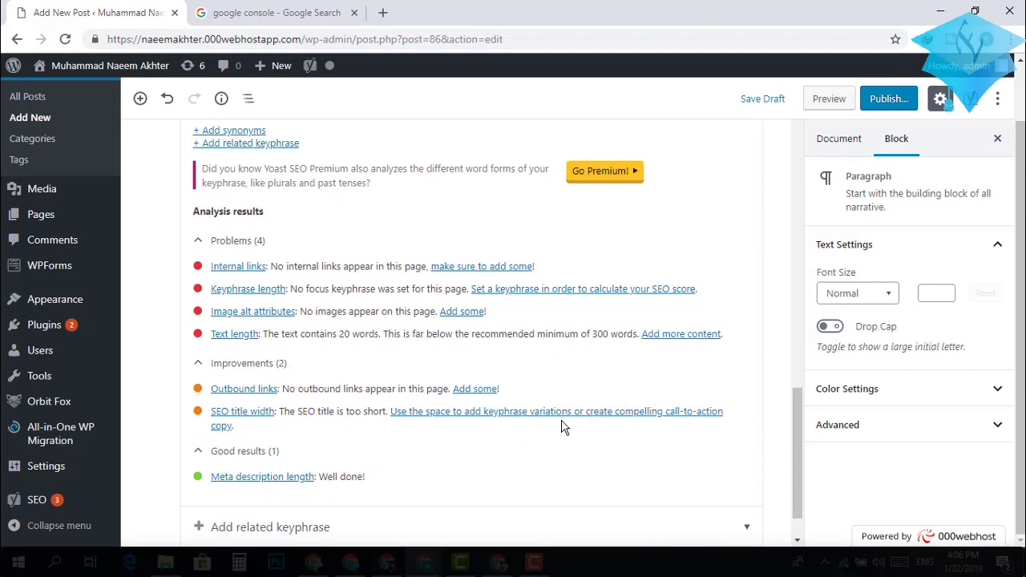
scroll(564, 427, "down", 1)
scroll(564, 427, "down", 1)
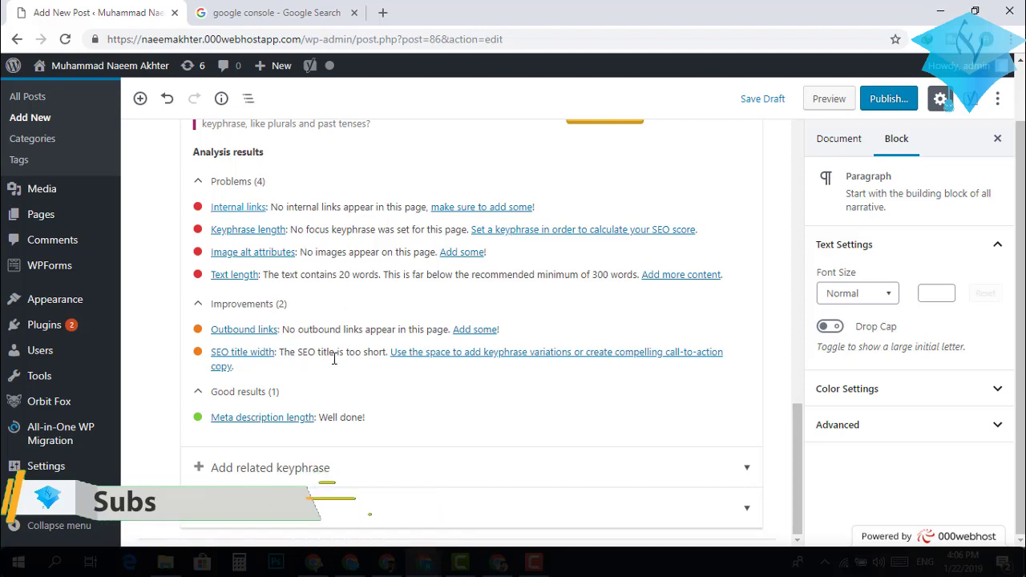
Expand the Add related keyphrase section to see its Yoast Premium offer.
scroll(335, 359, "up", 1)
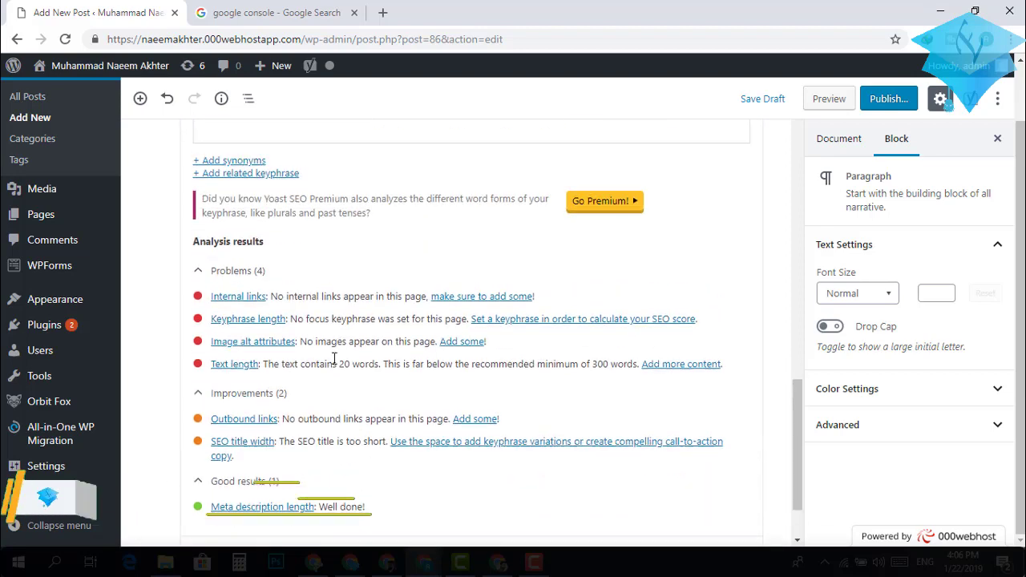
scroll(334, 359, "down", 1)
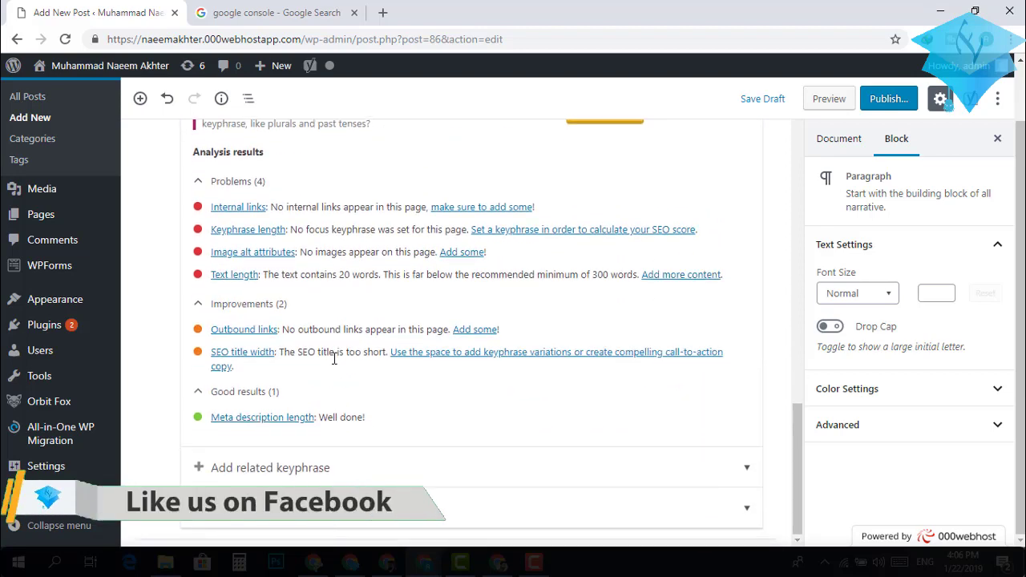
left_click(744, 473)
scroll(585, 428, "down", 2)
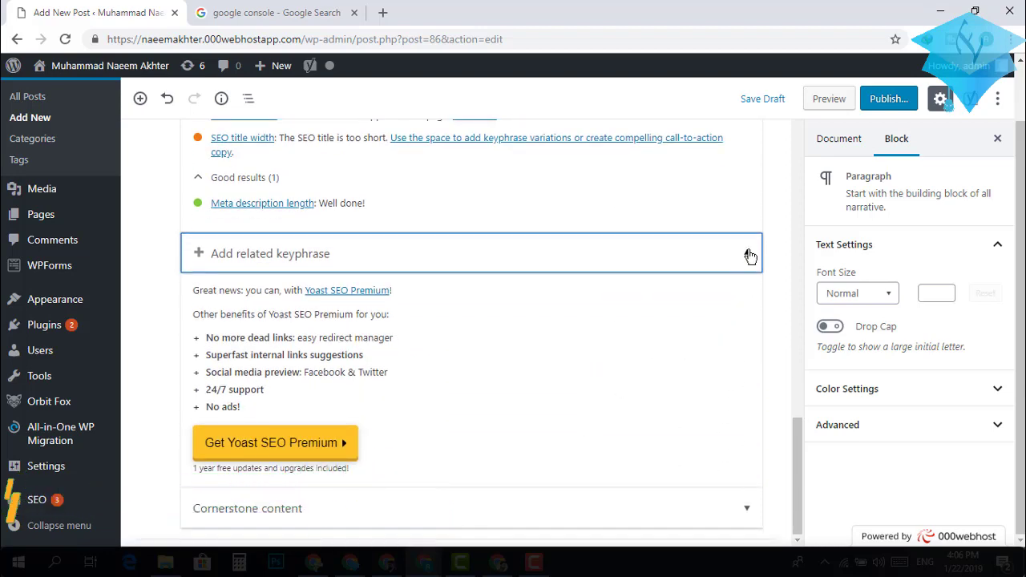
Collapse the Add related keyphrase Premium offer and scroll back through the Yoast panel.
left_click(750, 255)
scroll(564, 383, "up", 1)
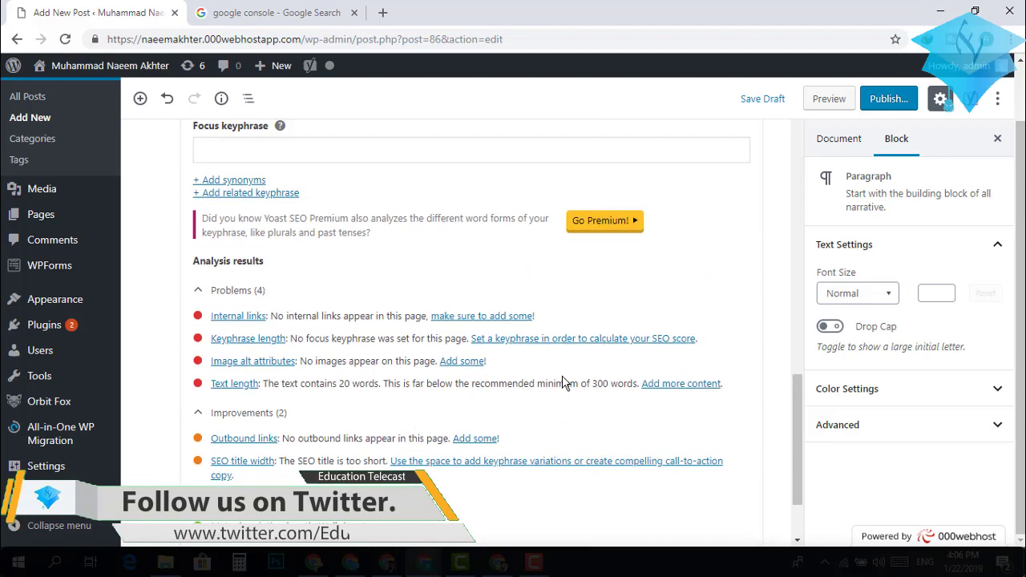
scroll(564, 383, "up", 10)
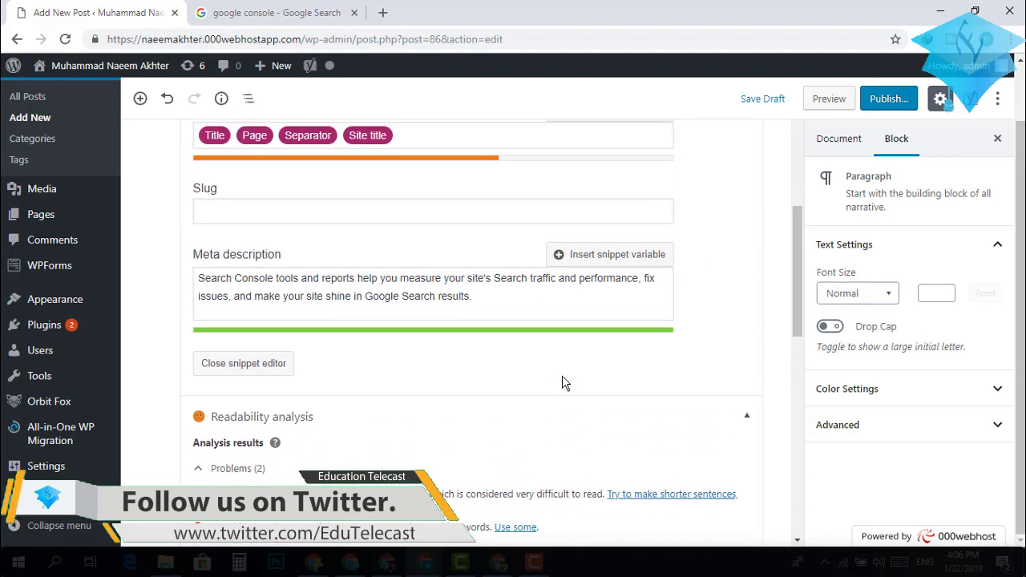
scroll(563, 383, "up", 1)
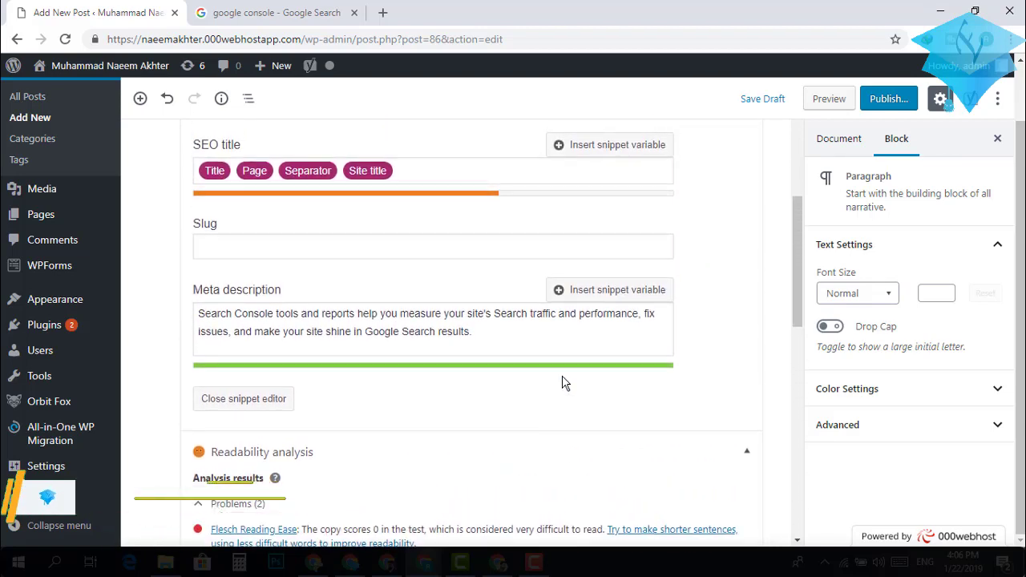
scroll(564, 383, "up", 6)
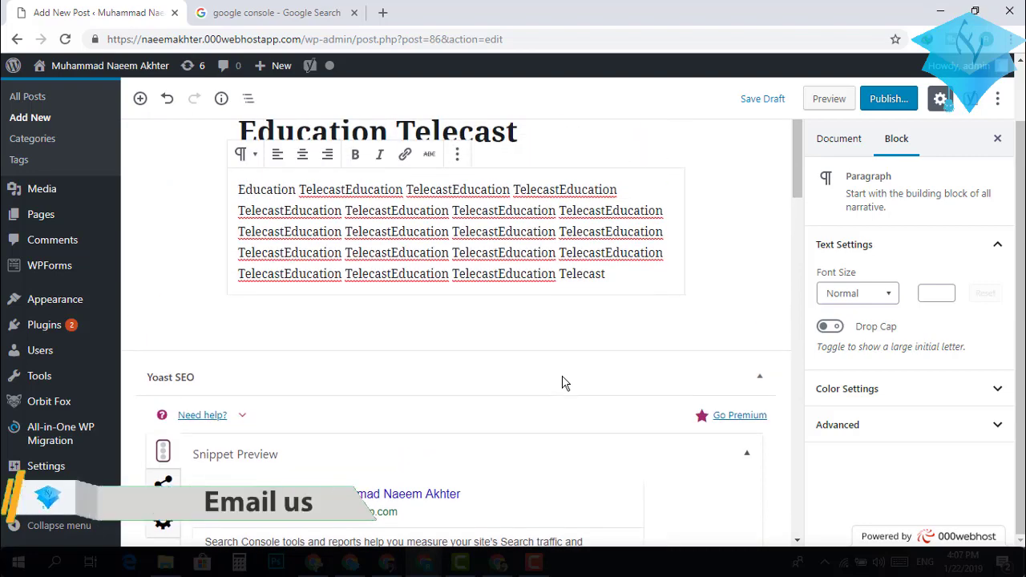
scroll(564, 383, "down", 10)
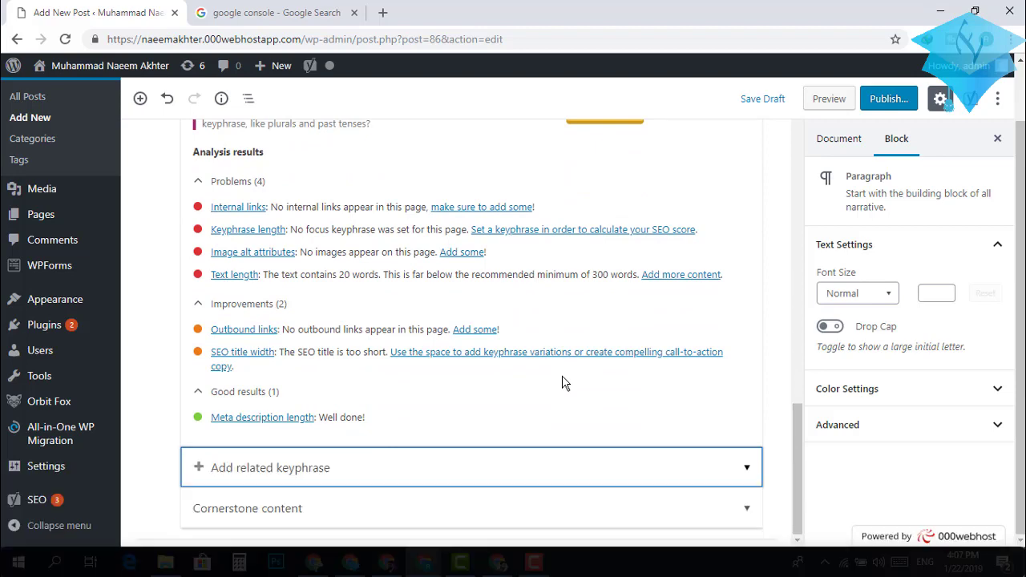
scroll(564, 383, "up", 10)
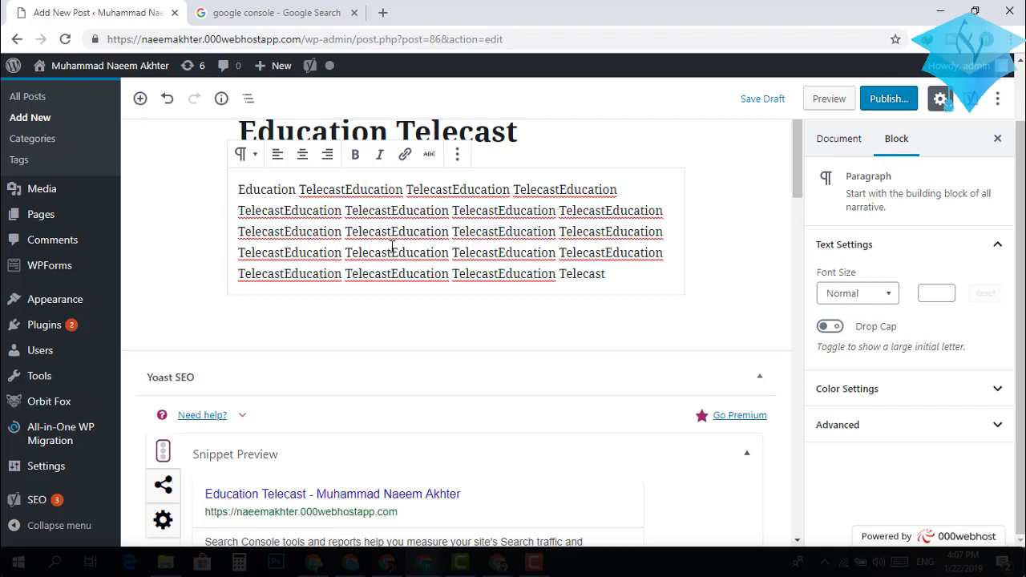
left_click(392, 253)
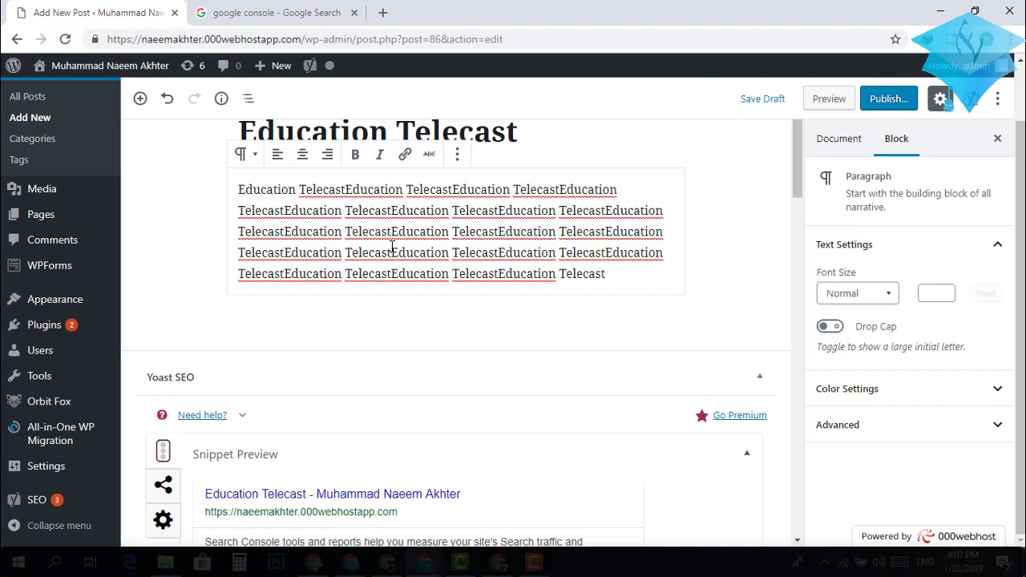